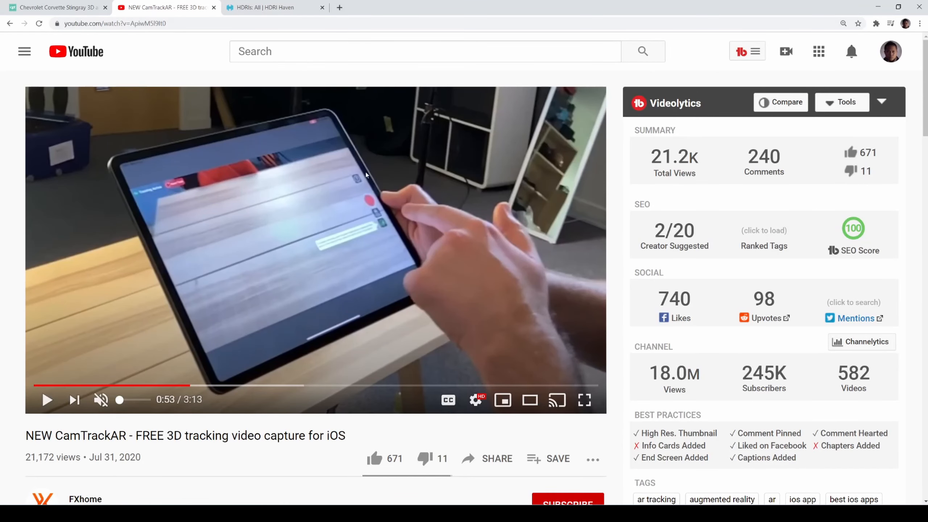
Play the CamTrackAR 3D tracking video in short stretches, pausing it at the tablet tracking demonstration and the filming scene.
{"action": "scroll", "coordinate": [170, 431], "scroll_direction": "down", "scroll_amount": 1}
{"action": "scroll", "coordinate": [138, 441], "scroll_direction": "up", "scroll_amount": 1}
{"action": "left_click", "coordinate": [46, 399]}
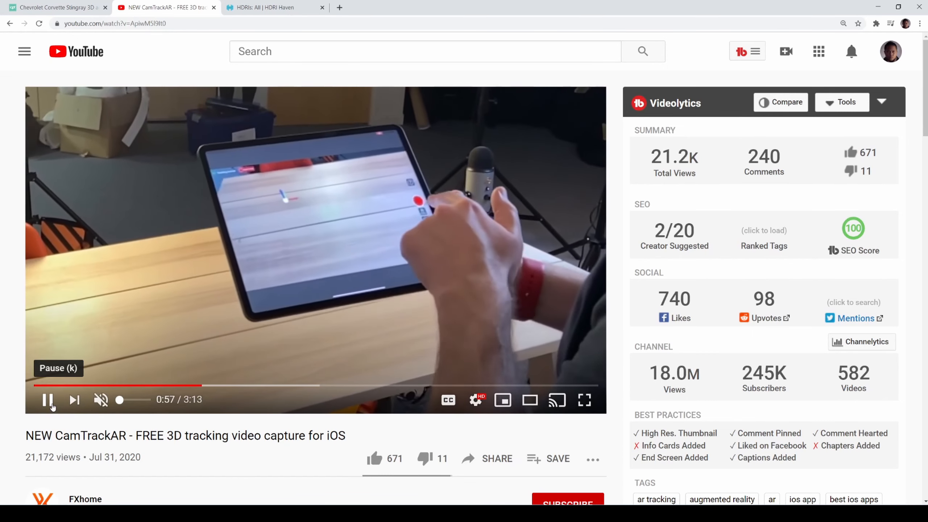
{"action": "left_click", "coordinate": [52, 404]}
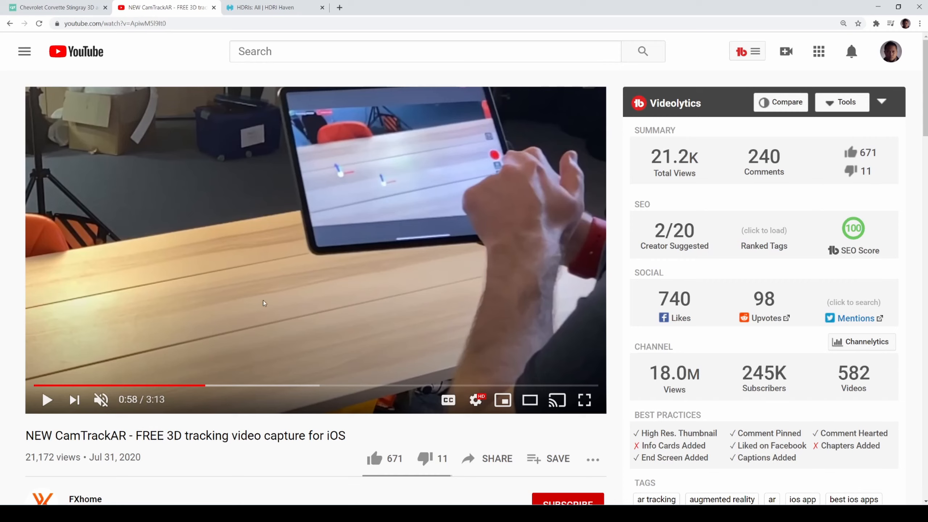
{"action": "left_click", "coordinate": [46, 399]}
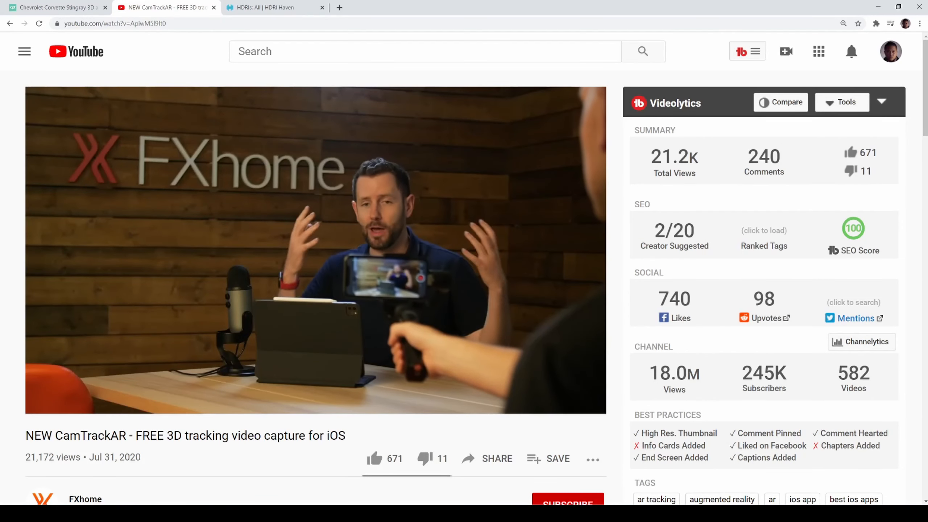
{"action": "left_click", "coordinate": [299, 345]}
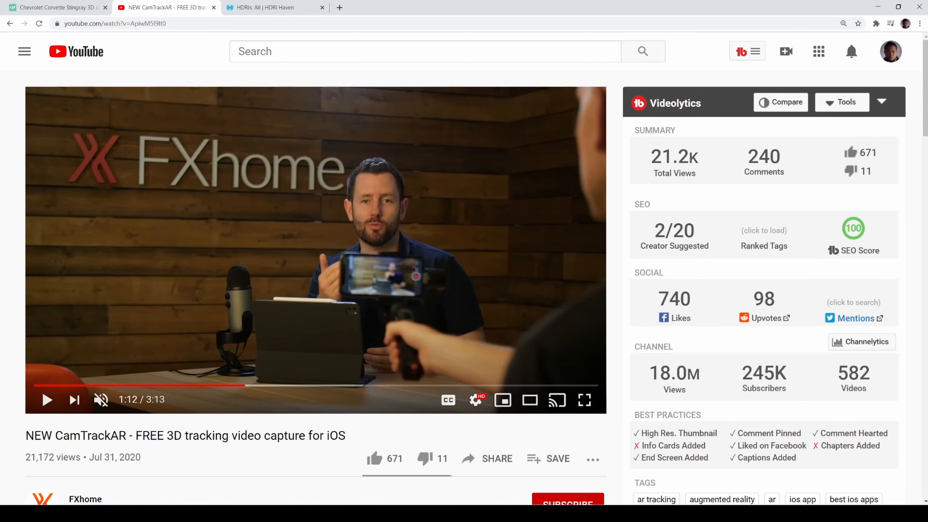
{"action": "left_click", "coordinate": [57, 514]}
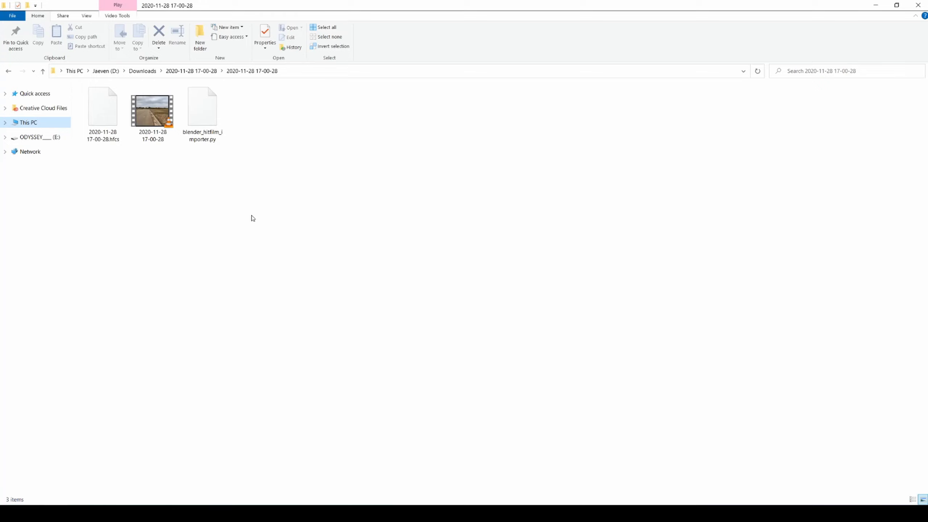
{"action": "left_click", "coordinate": [224, 130]}
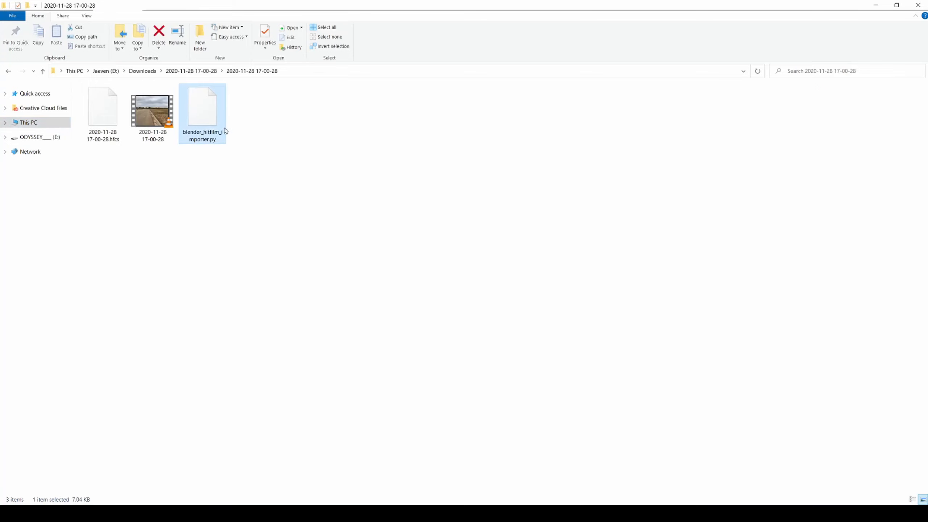
{"action": "left_click", "coordinate": [158, 111]}
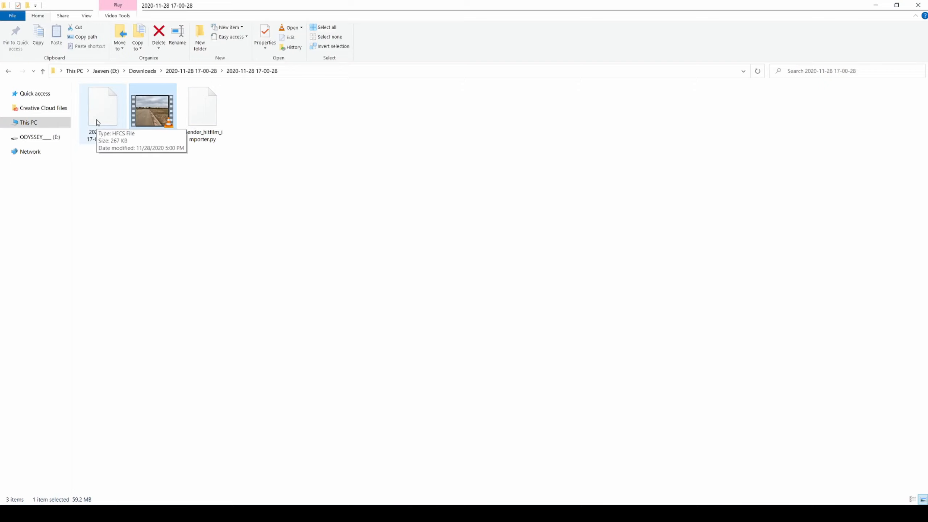
{"action": "left_click", "coordinate": [127, 120]}
{"action": "double_click", "coordinate": [154, 117]}
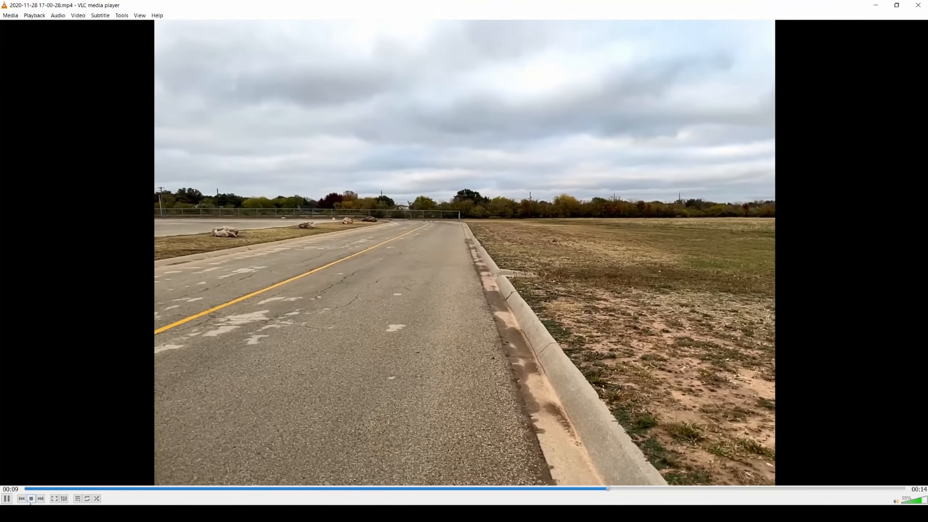
{"action": "key", "text": "space"}
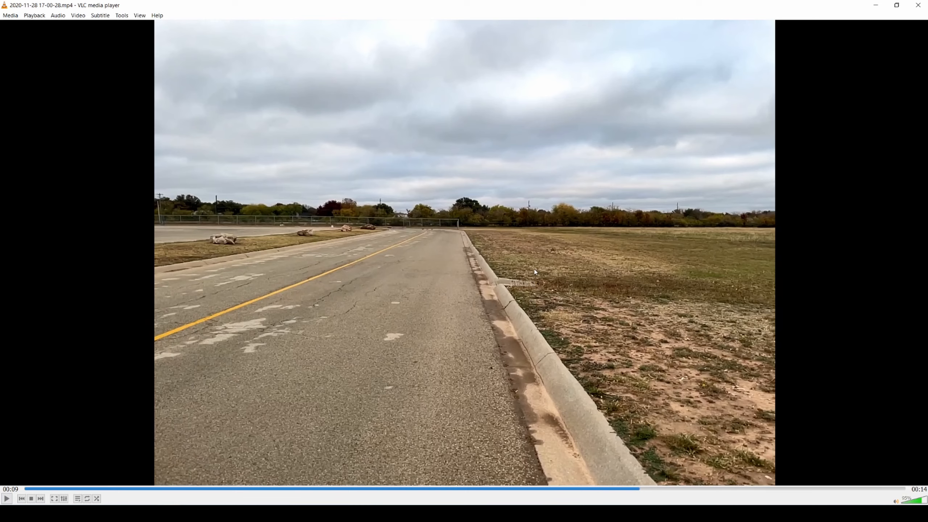
{"action": "left_click", "coordinate": [924, 8]}
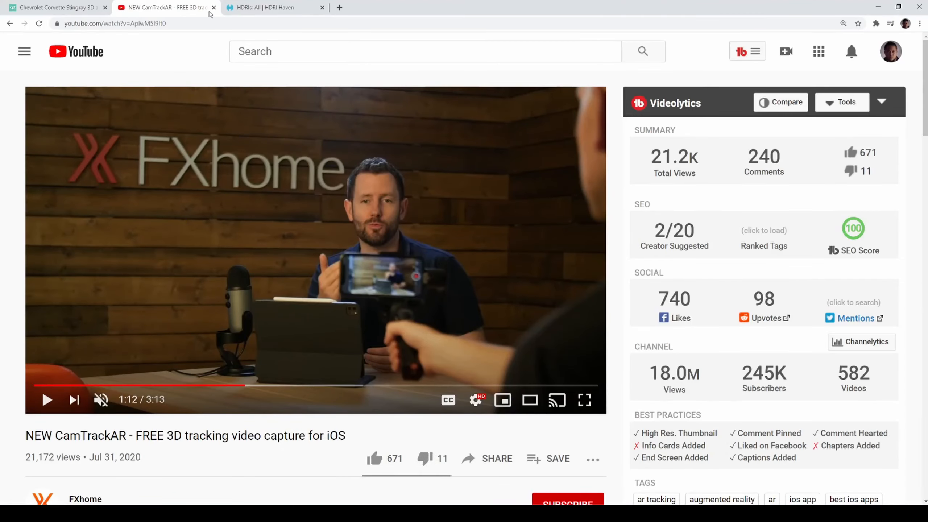
Find the Small Rural Road environment on HDRI Haven and download its 16k HDR file.
{"action": "left_click", "coordinate": [246, 8]}
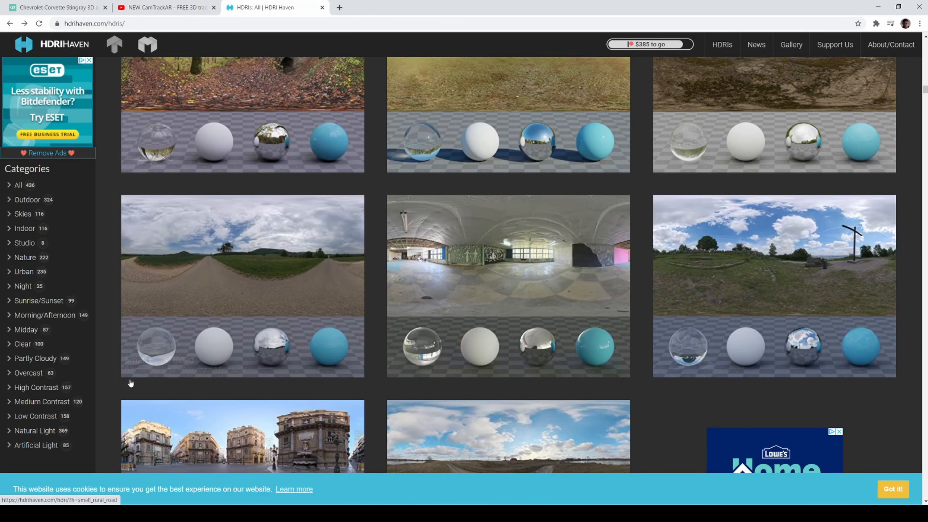
{"action": "scroll", "coordinate": [420, 256], "scroll_direction": "down", "scroll_amount": 2}
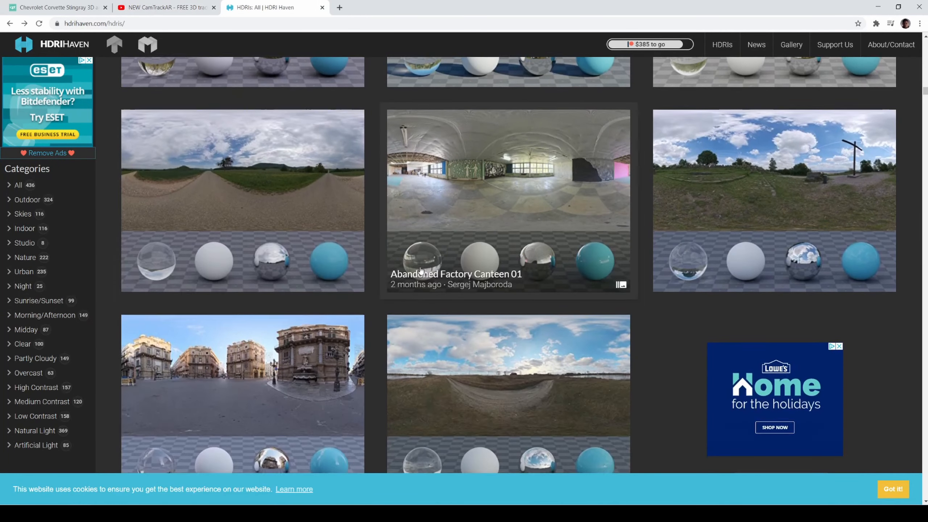
{"action": "scroll", "coordinate": [421, 270], "scroll_direction": "up", "scroll_amount": 5}
{"action": "scroll", "coordinate": [421, 270], "scroll_direction": "down", "scroll_amount": 1}
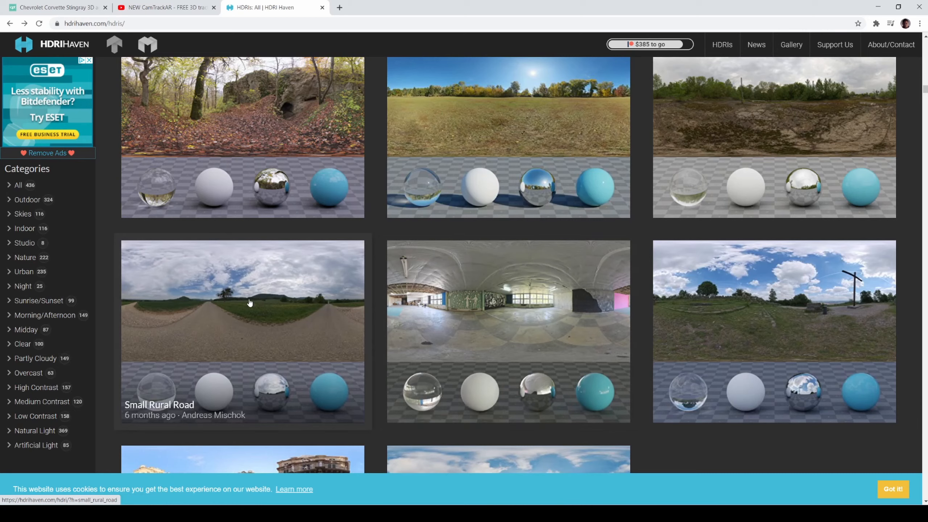
{"action": "left_click", "coordinate": [280, 316]}
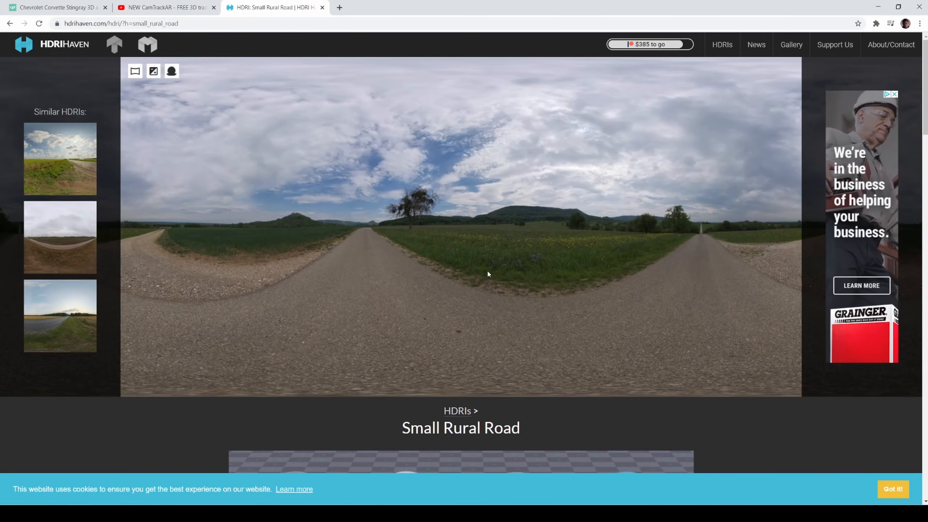
{"action": "scroll", "coordinate": [577, 257], "scroll_direction": "down", "scroll_amount": 8}
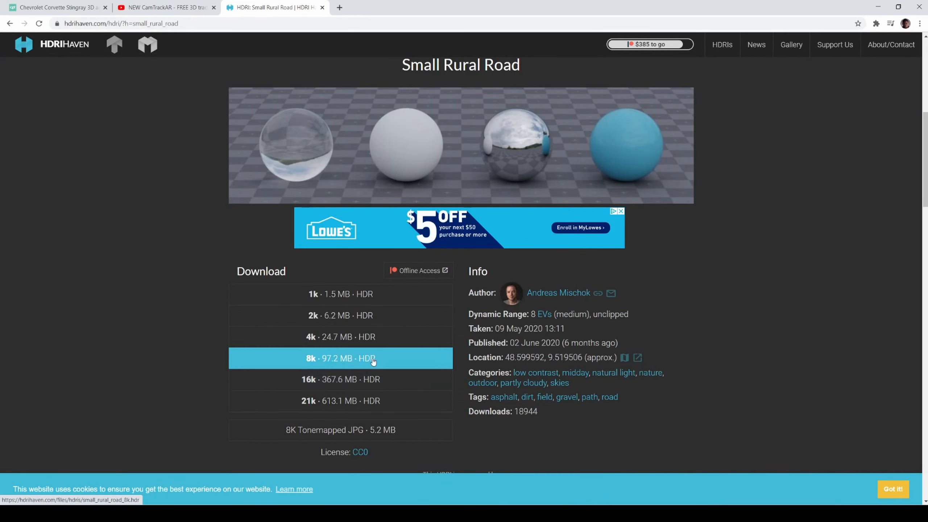
{"action": "left_click", "coordinate": [356, 383]}
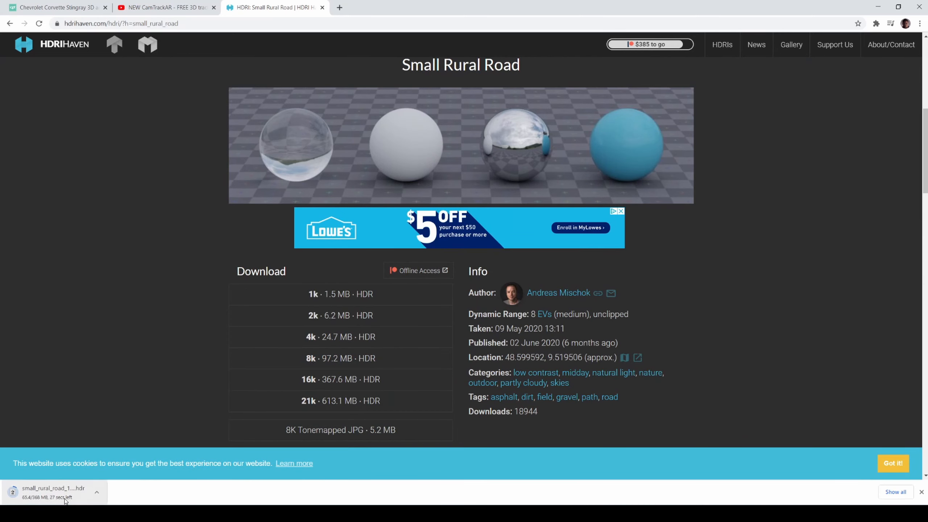
Examine the Chevrolet Corvette Stingray 3D model page on CGTrader, viewing several of its preview images, including the rear and front.
{"action": "left_click", "coordinate": [73, 7]}
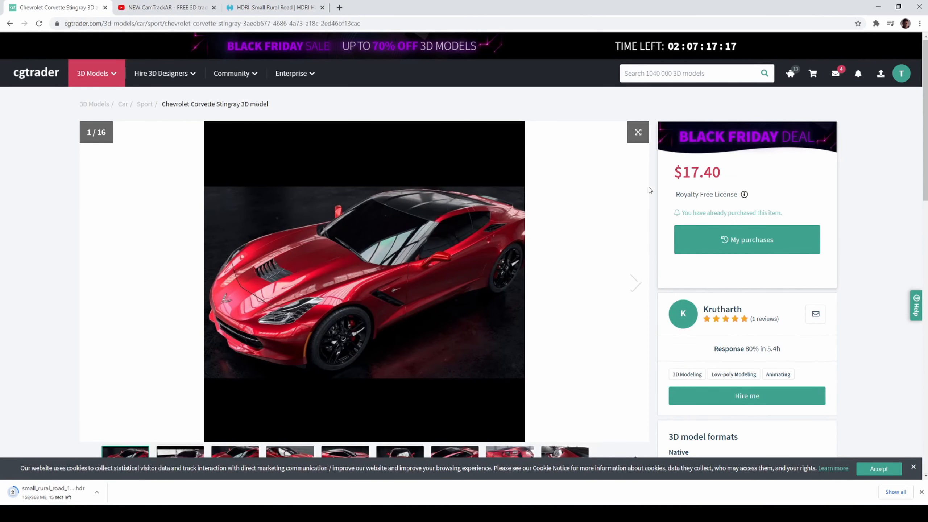
{"action": "scroll", "coordinate": [617, 214], "scroll_direction": "down", "scroll_amount": 1}
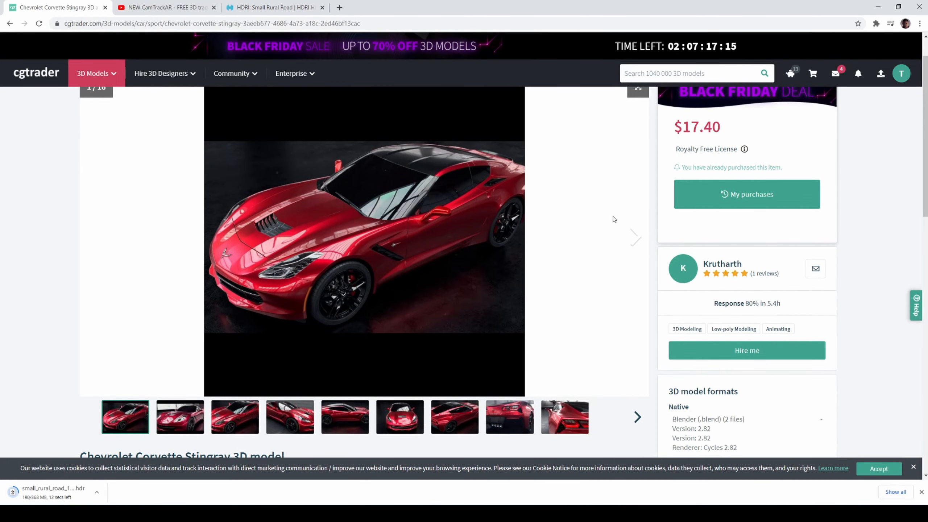
{"action": "scroll", "coordinate": [615, 220], "scroll_direction": "up", "scroll_amount": 1}
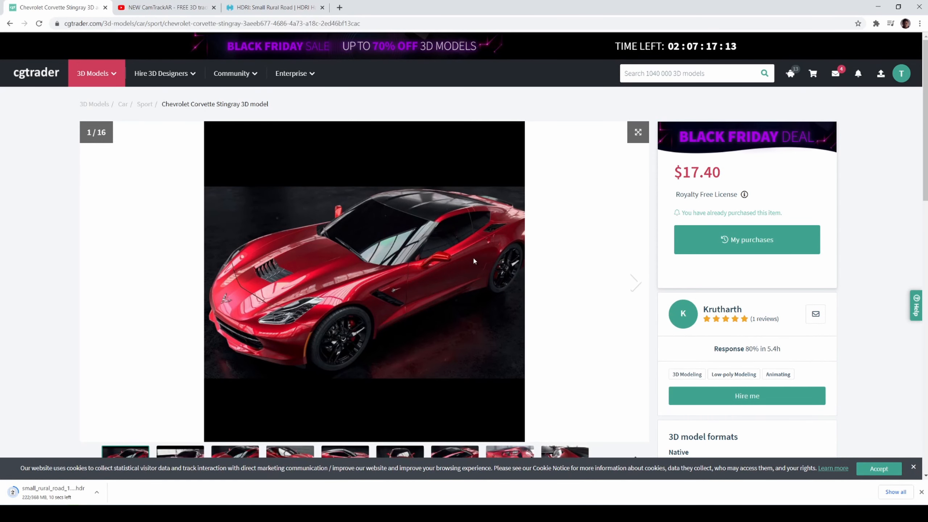
{"action": "scroll", "coordinate": [474, 260], "scroll_direction": "down", "scroll_amount": 2}
{"action": "left_click", "coordinate": [448, 378]}
{"action": "left_click", "coordinate": [494, 380]}
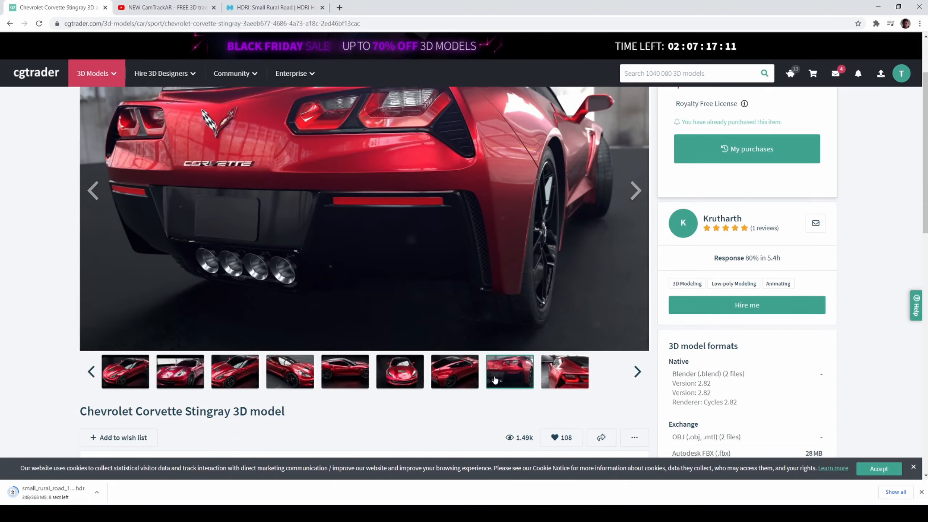
{"action": "scroll", "coordinate": [497, 380], "scroll_direction": "up", "scroll_amount": 2}
{"action": "scroll", "coordinate": [497, 380], "scroll_direction": "down", "scroll_amount": 1}
{"action": "left_click", "coordinate": [569, 421]}
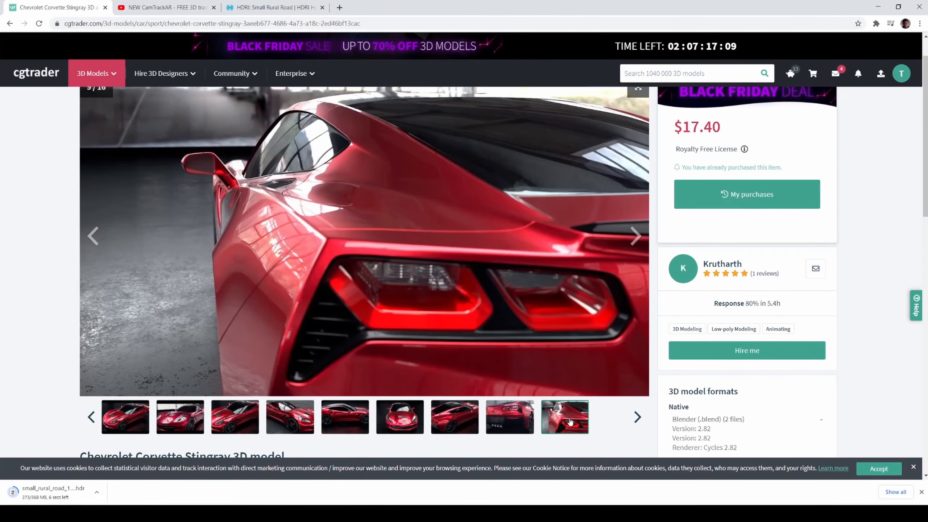
{"action": "left_click", "coordinate": [233, 415]}
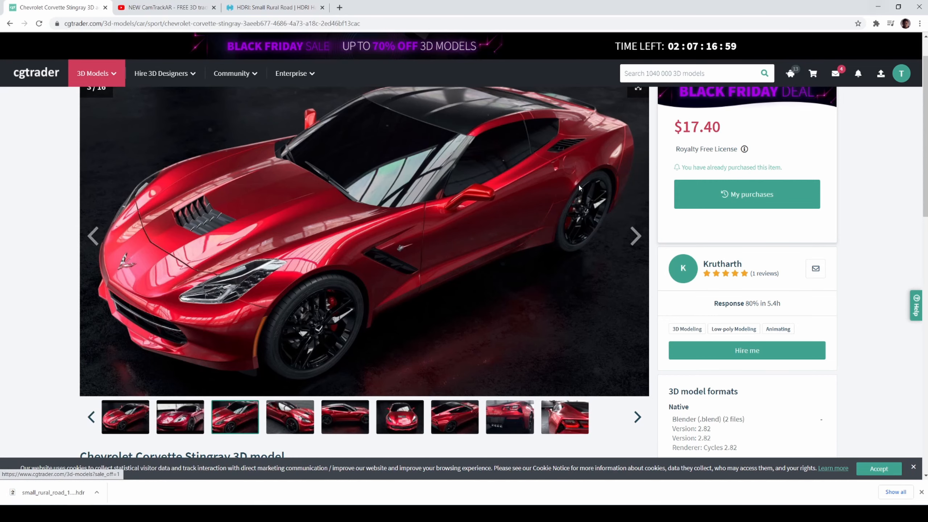
Switch to Blender, open the Add-ons section of the preferences, and move the preferences window further into the viewport.
{"action": "left_click", "coordinate": [877, 6]}
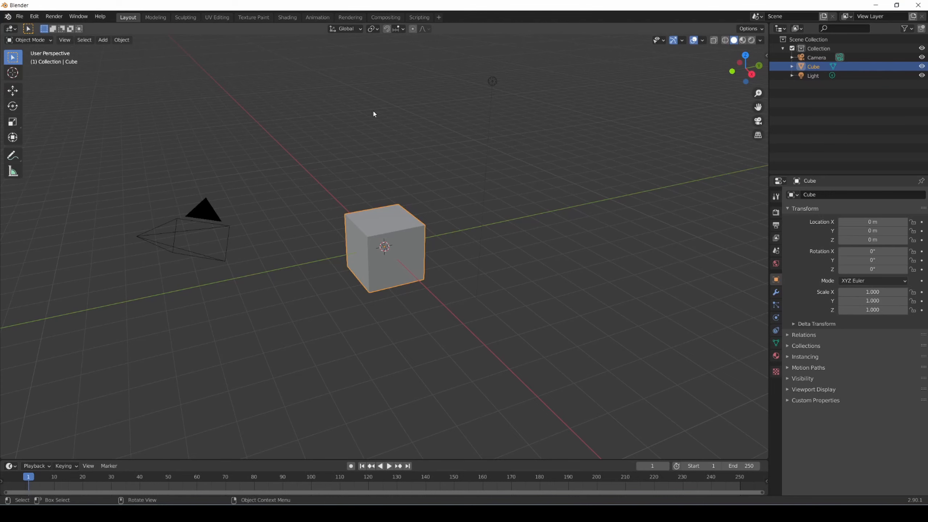
{"action": "left_click", "coordinate": [35, 17]}
{"action": "left_click", "coordinate": [34, 16]}
{"action": "left_click", "coordinate": [34, 17]}
{"action": "left_click", "coordinate": [33, 17]}
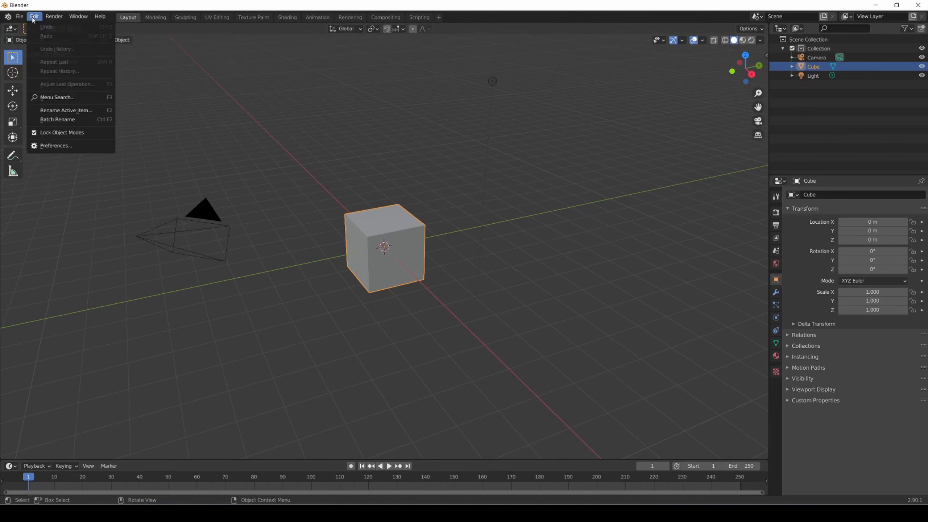
{"action": "left_click", "coordinate": [62, 145]}
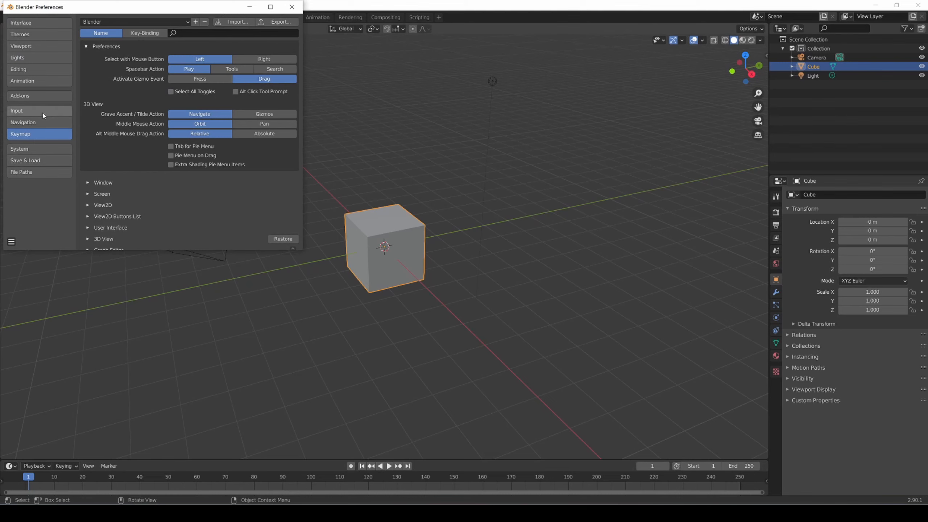
{"action": "left_click", "coordinate": [42, 96]}
{"action": "left_click", "coordinate": [245, 33]}
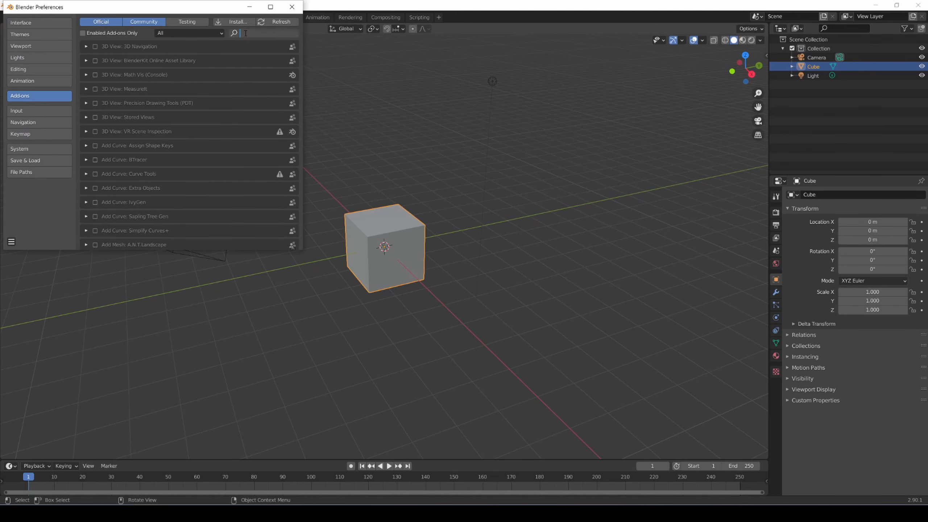
{"action": "left_click_drag", "start_coordinate": [215, 7], "coordinate": [275, 53]}
{"action": "left_click", "coordinate": [293, 66]}
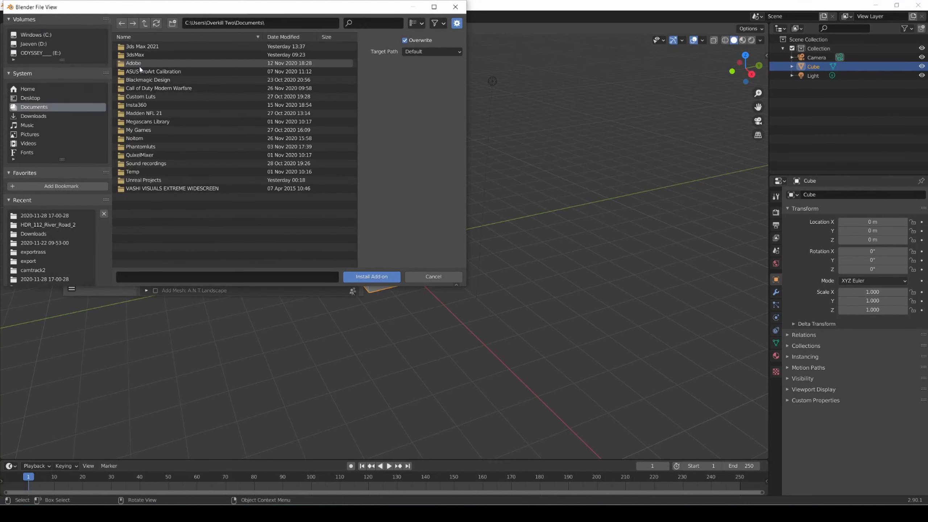
{"action": "left_click", "coordinate": [31, 115]}
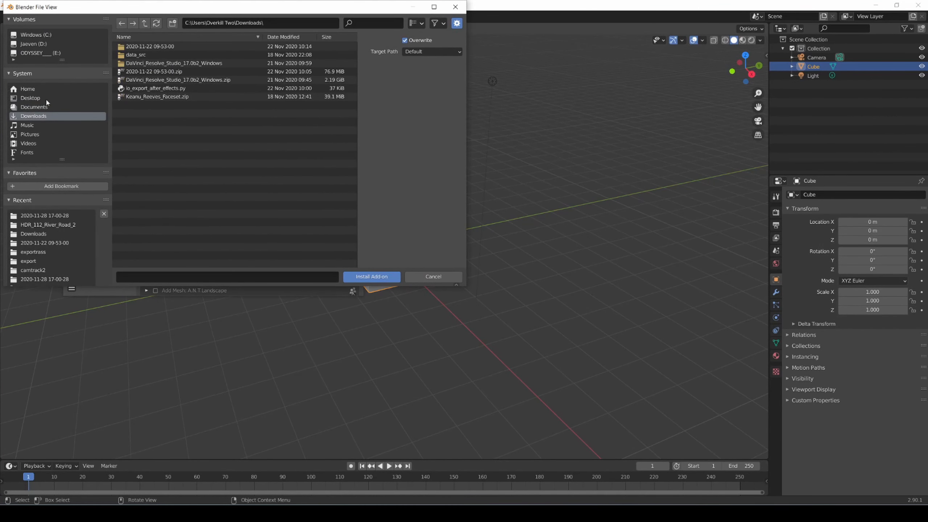
{"action": "double_click", "coordinate": [146, 46]}
{"action": "double_click", "coordinate": [147, 46]}
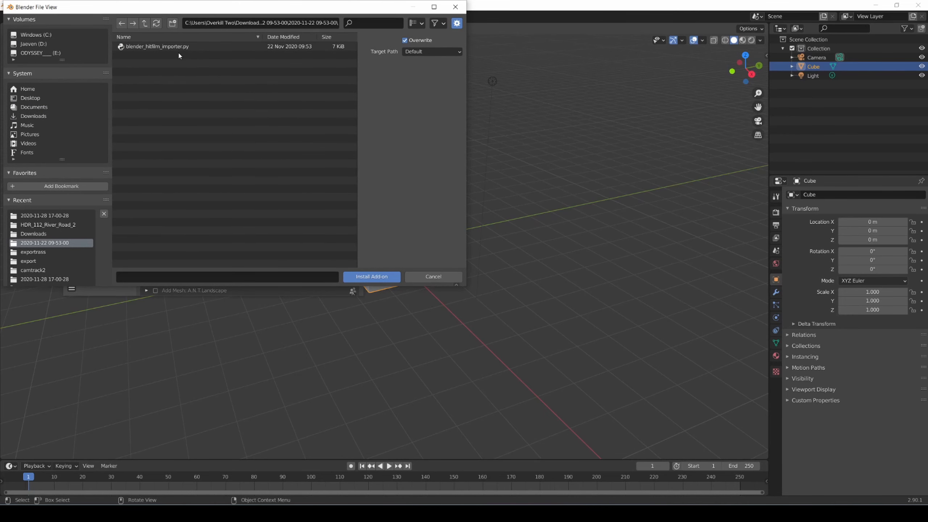
{"action": "left_click", "coordinate": [432, 276]}
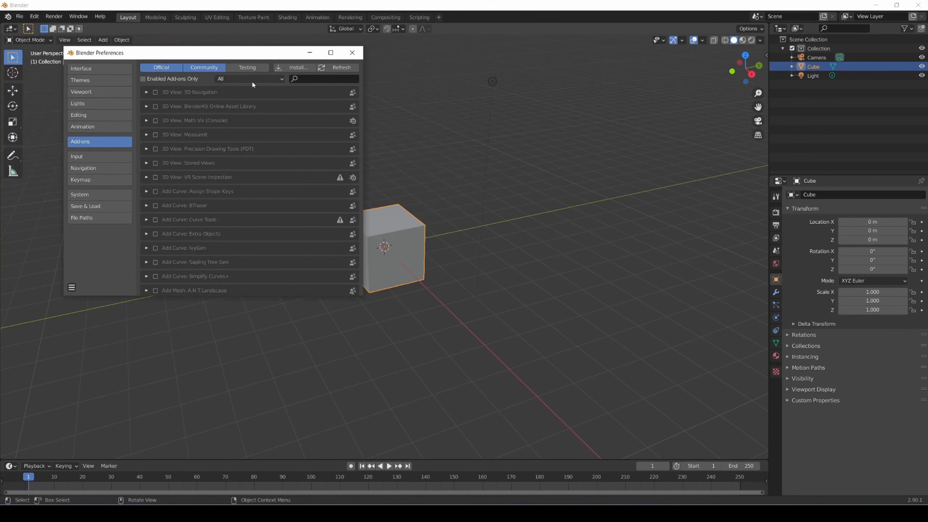
Search the add-ons for "hit" to check the HitFilm AR App Composite importer, and close the preferences.
{"action": "left_click", "coordinate": [311, 79]}
{"action": "type", "text": "hit"}
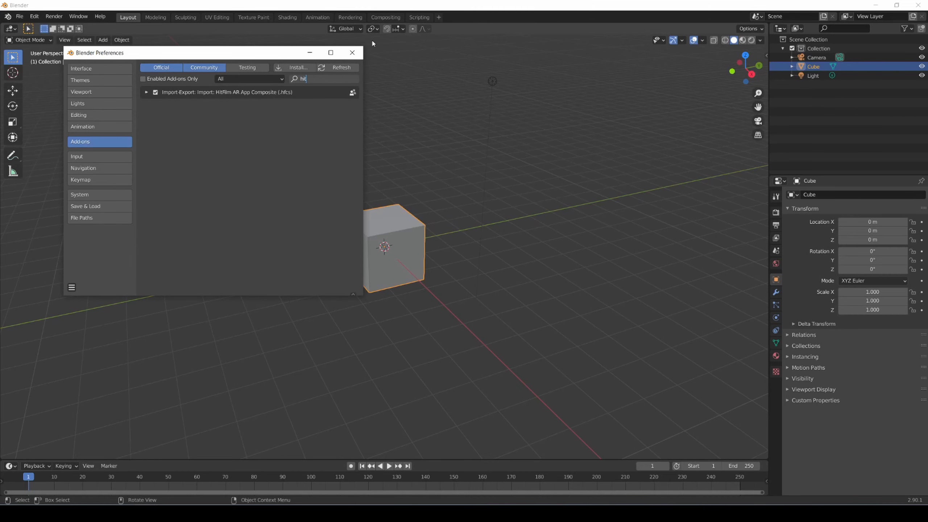
{"action": "left_click", "coordinate": [352, 53]}
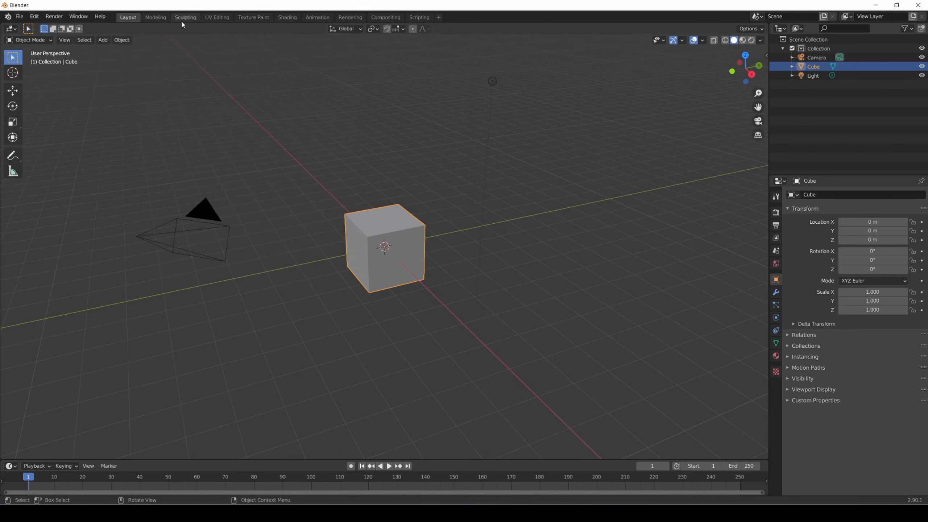
Search the keymap preferences for "walk" and "fly" to check the View Navigation (Walk/Fly) shortcut, and close the preferences.
{"action": "left_click", "coordinate": [35, 17]}
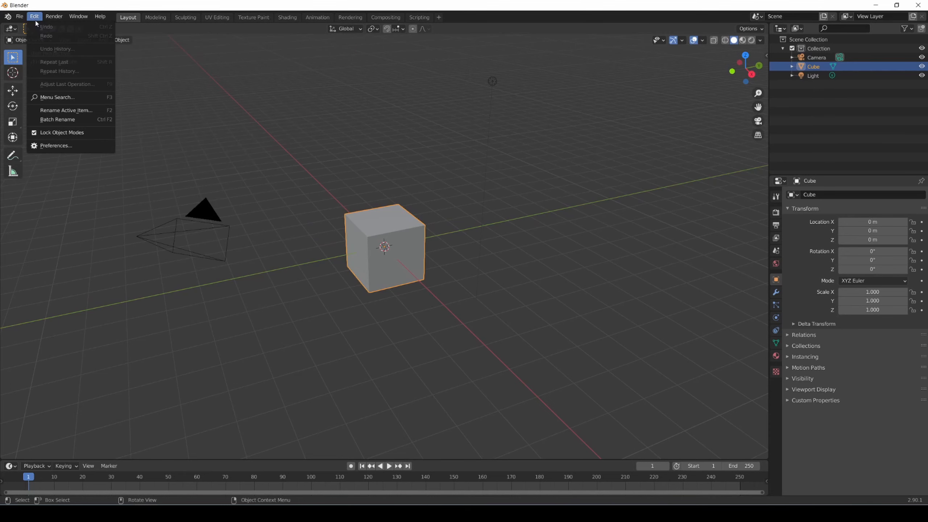
{"action": "left_click", "coordinate": [73, 146]}
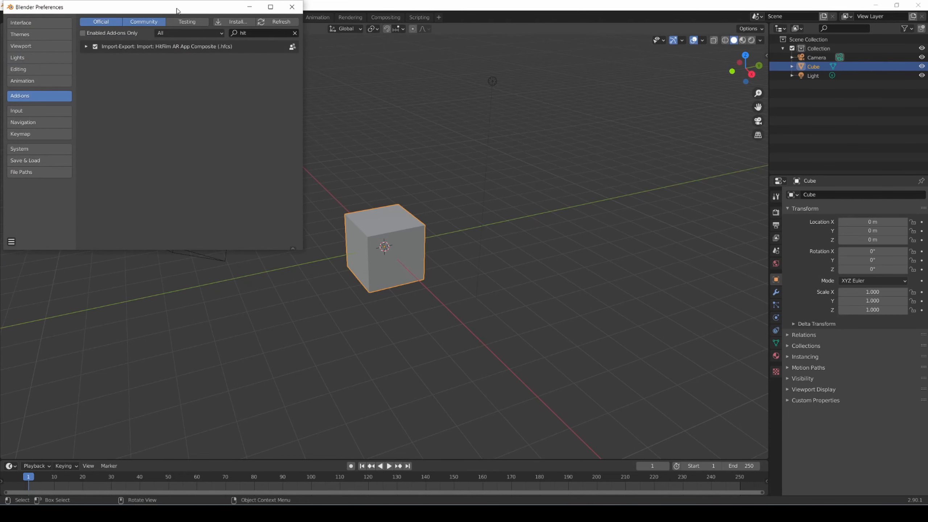
{"action": "left_click", "coordinate": [21, 134]}
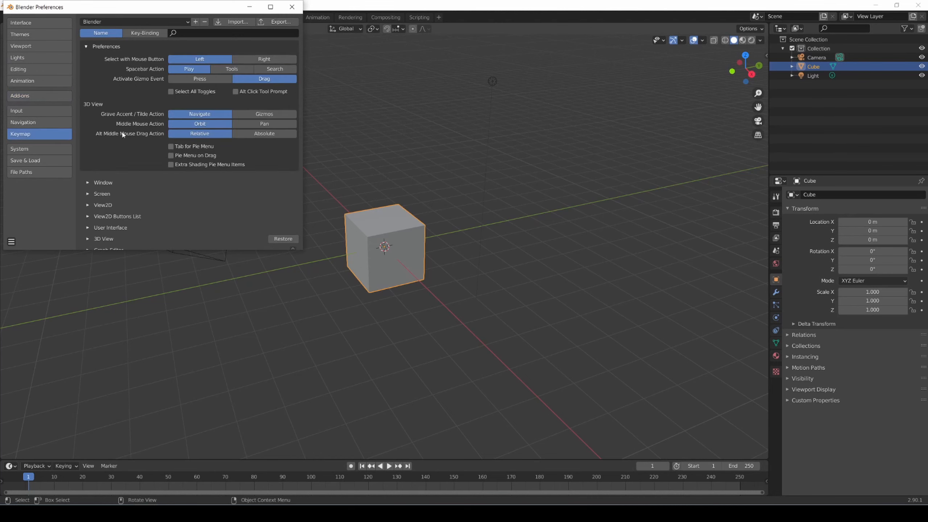
{"action": "left_click_drag", "start_coordinate": [191, 10], "coordinate": [228, 83]}
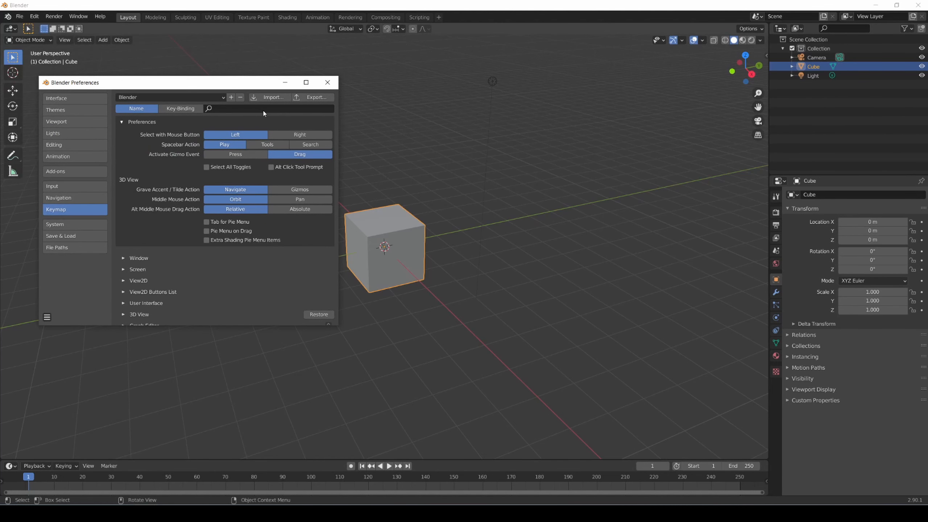
{"action": "left_click", "coordinate": [221, 109]}
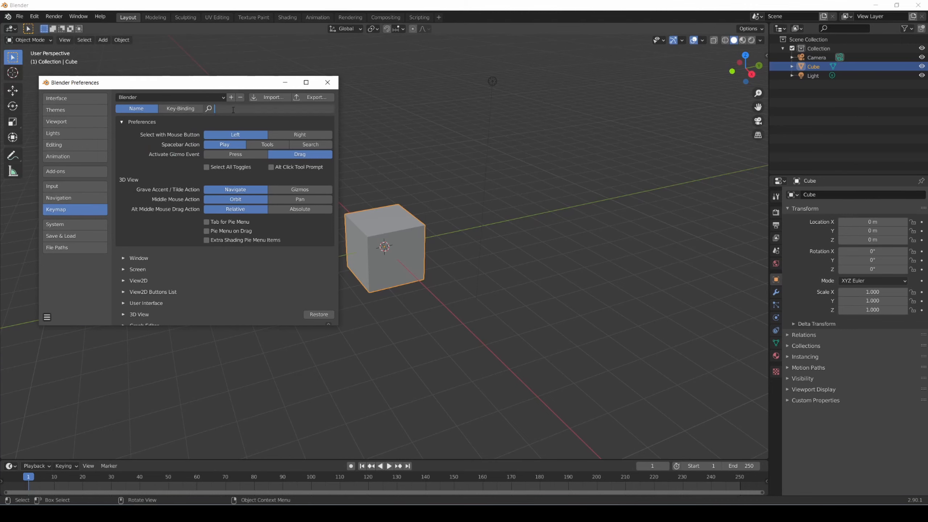
{"action": "type", "text": "walk"}
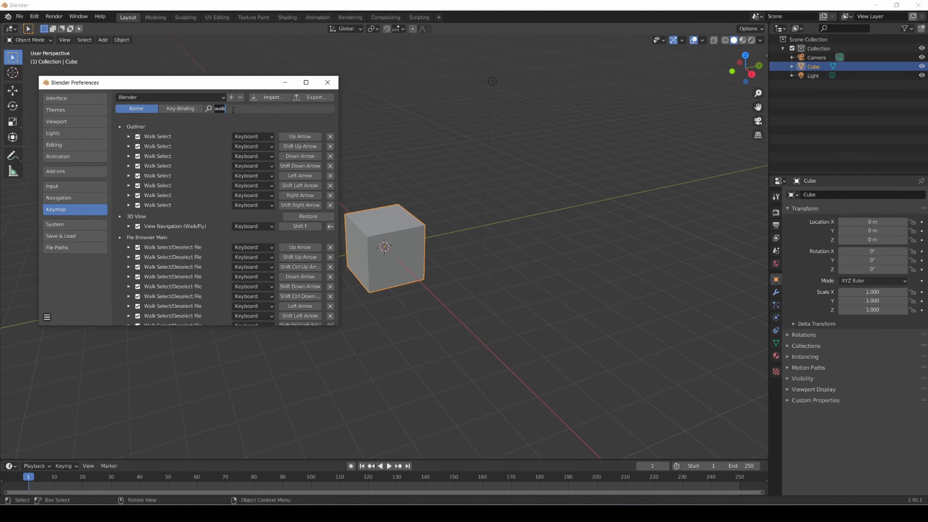
{"action": "type", "text": "fly"}
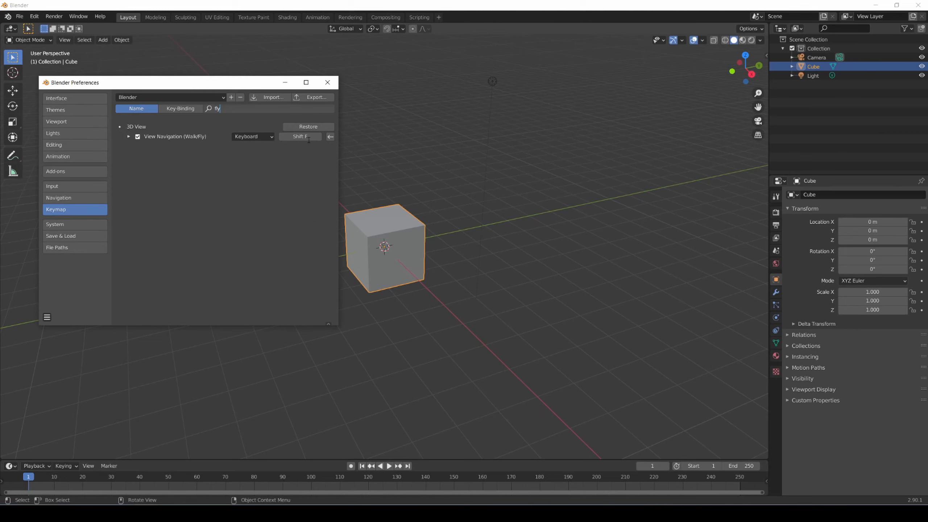
{"action": "left_click", "coordinate": [330, 85]}
Try out walk navigation in the 3D viewport, moving forward, backward and sideways around the default cube.
{"action": "left_click", "coordinate": [343, 149]}
{"action": "key", "text": "shift+f"}
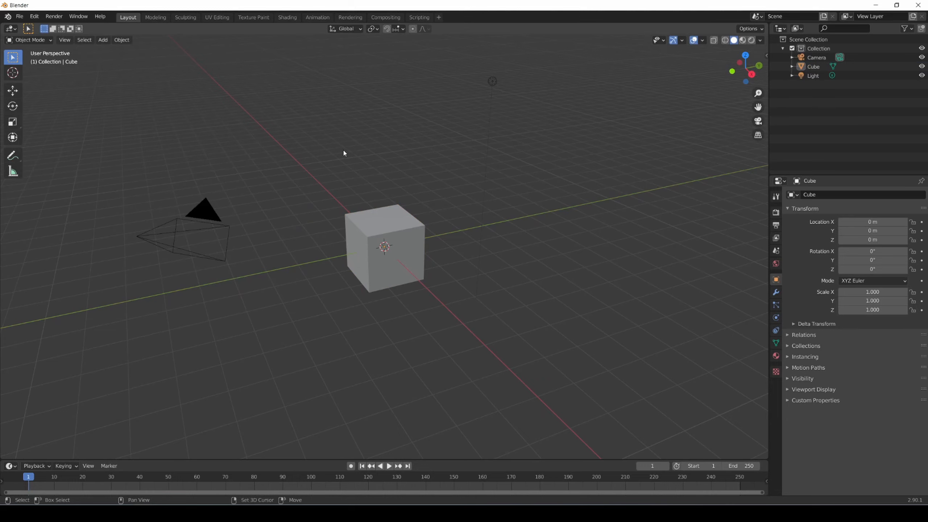
{"action": "key", "text": "w"}
{"action": "key", "text": "d"}
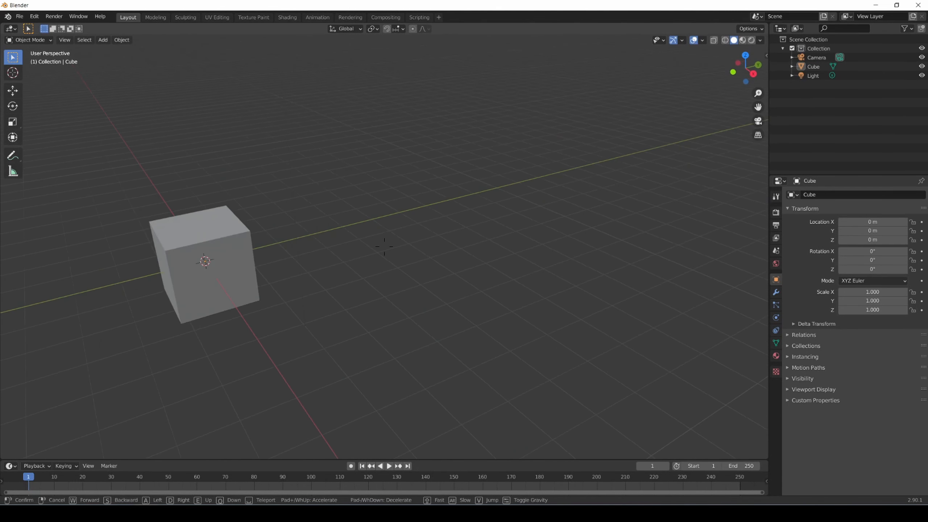
{"action": "key", "text": "a"}
{"action": "key", "text": "w"}
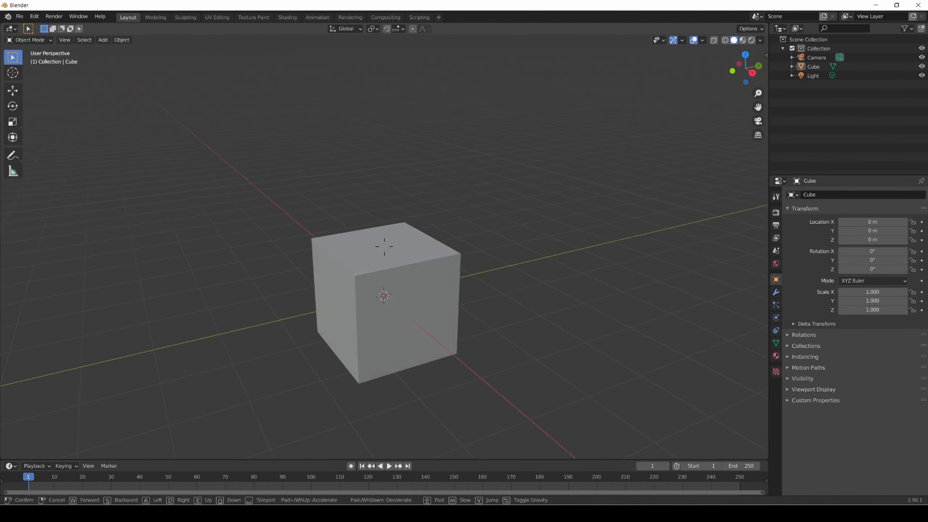
{"action": "key", "text": "w"}
{"action": "key", "text": "d"}
{"action": "key", "text": "s"}
{"action": "key", "text": "d"}
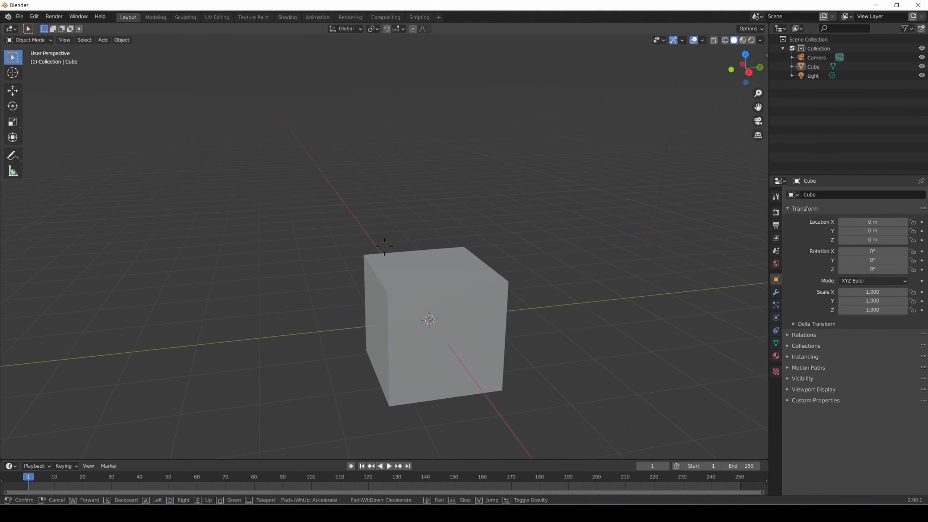
{"action": "key", "text": "s"}
{"action": "key", "text": "a"}
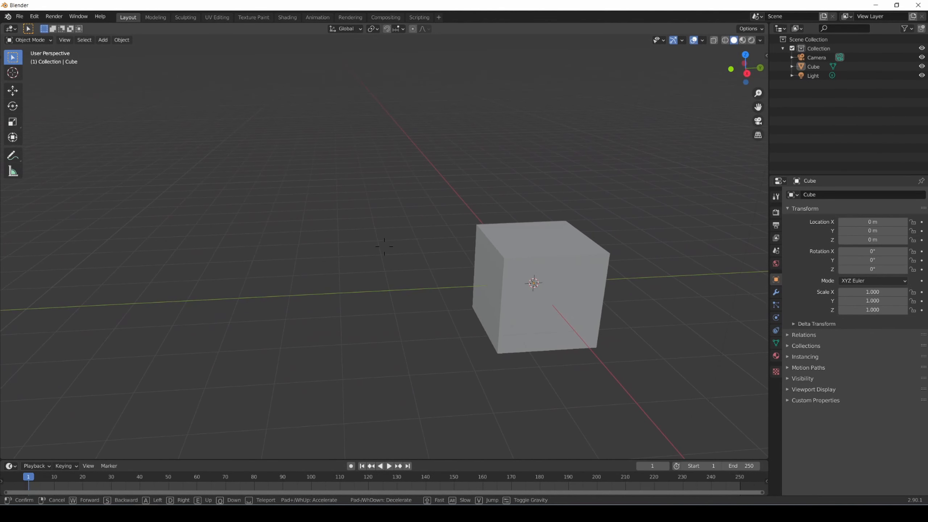
{"action": "left_click", "coordinate": [384, 246]}
{"action": "key", "text": "shift+grave"}
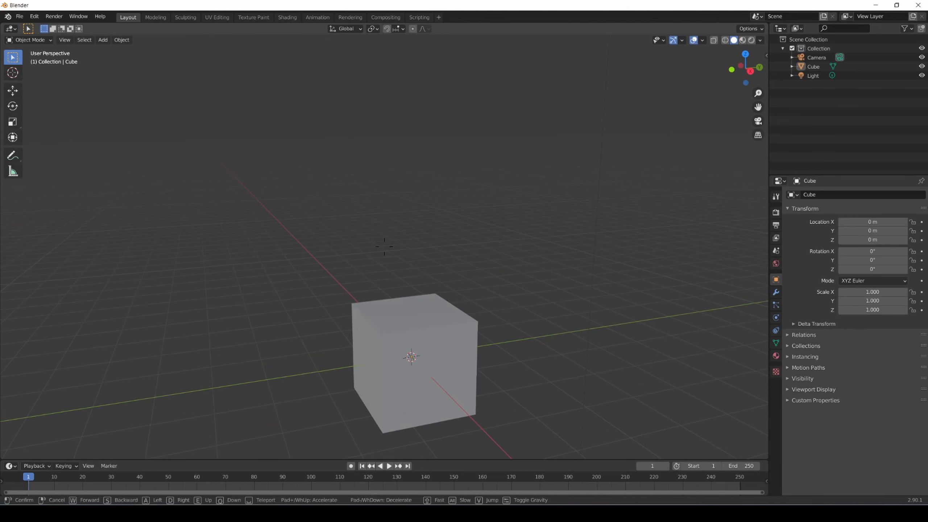
{"action": "key", "text": "s"}
{"action": "key", "text": "a"}
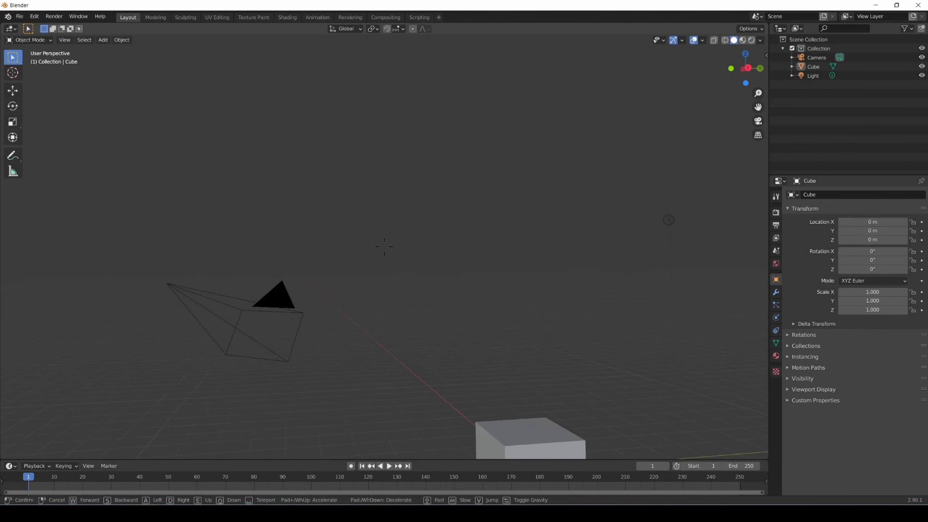
{"action": "key", "text": "s"}
{"action": "key", "text": "a"}
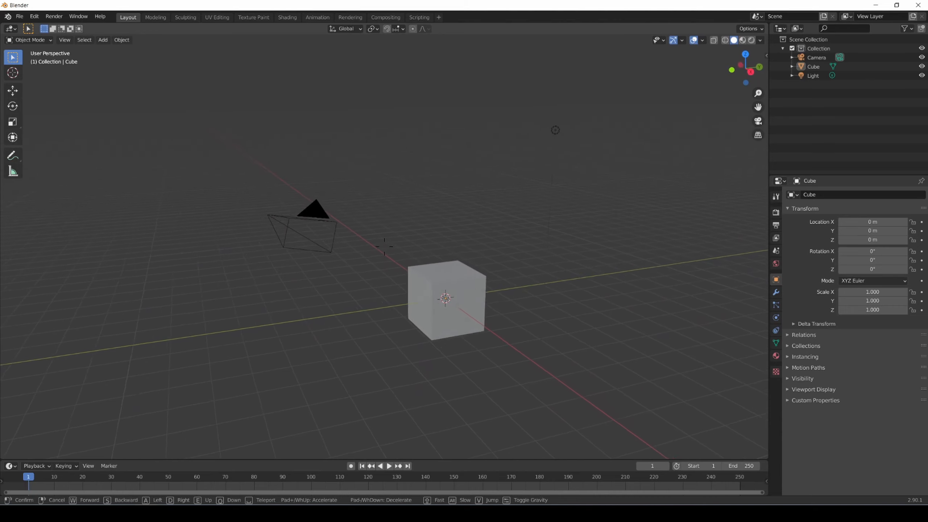
{"action": "left_click", "coordinate": [446, 250]}
Delete the default camera from the scene.
{"action": "left_click", "coordinate": [322, 263]}
{"action": "key", "text": "Delete"}
Open uploads_files_2184547_corvetteRigged (1).blend from D:\Downloads without saving the current scene.
{"action": "left_click", "coordinate": [20, 17]}
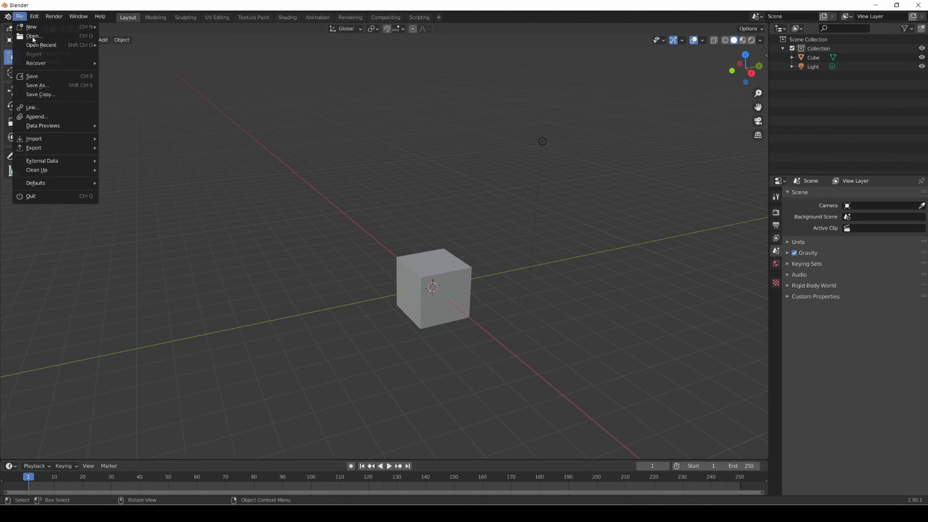
{"action": "mouse_move", "coordinate": [56, 513]}
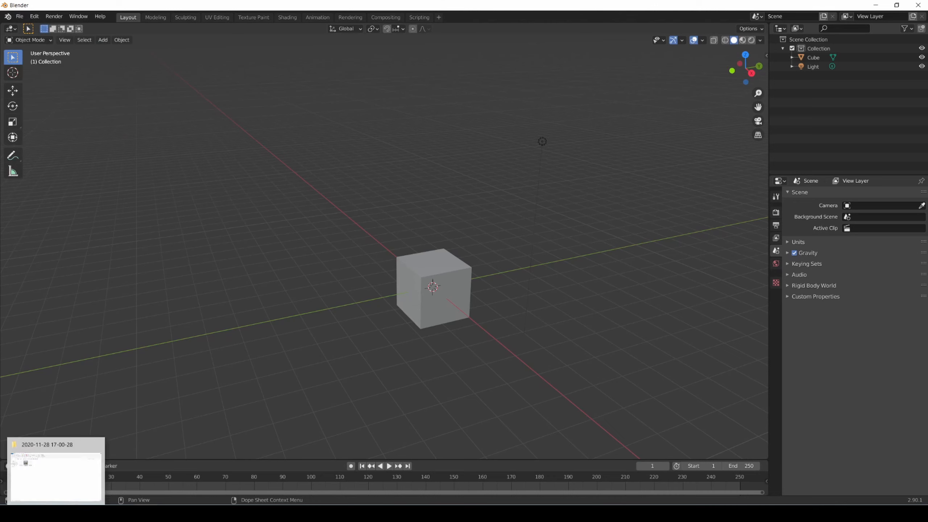
{"action": "left_click", "coordinate": [18, 16]}
{"action": "left_click", "coordinate": [27, 36]}
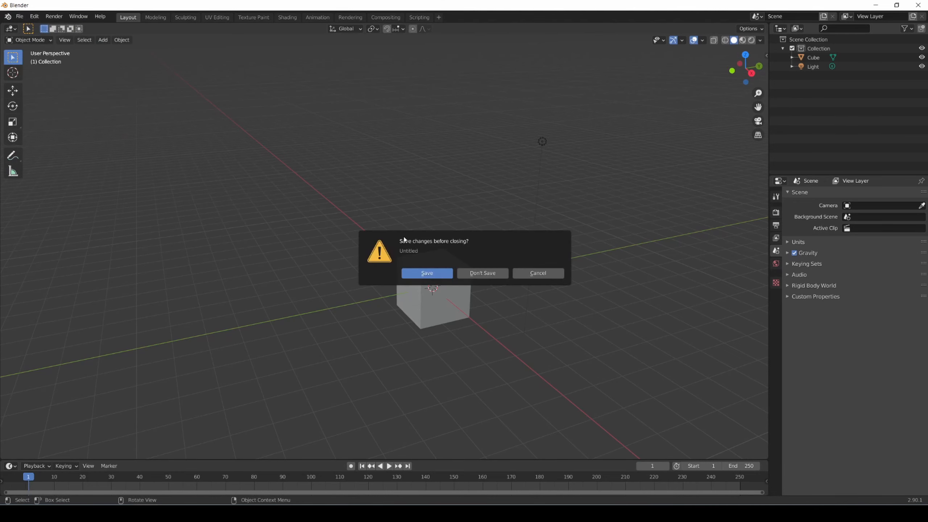
{"action": "left_click", "coordinate": [474, 275]}
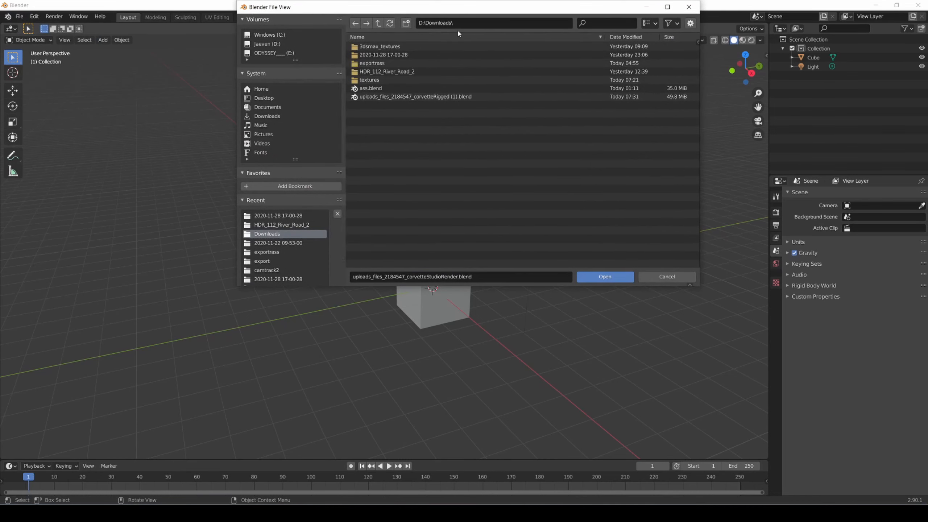
{"action": "left_click", "coordinate": [278, 44]}
{"action": "double_click", "coordinate": [387, 62]}
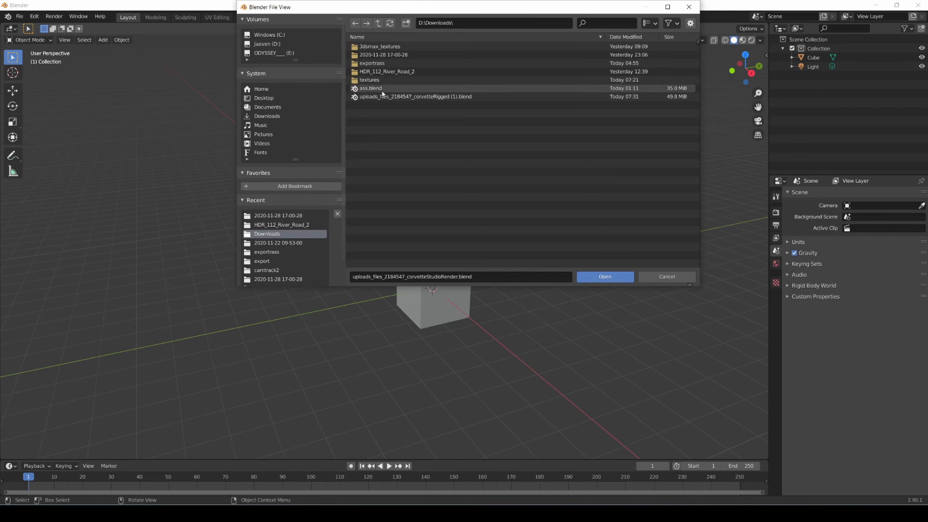
{"action": "double_click", "coordinate": [396, 98]}
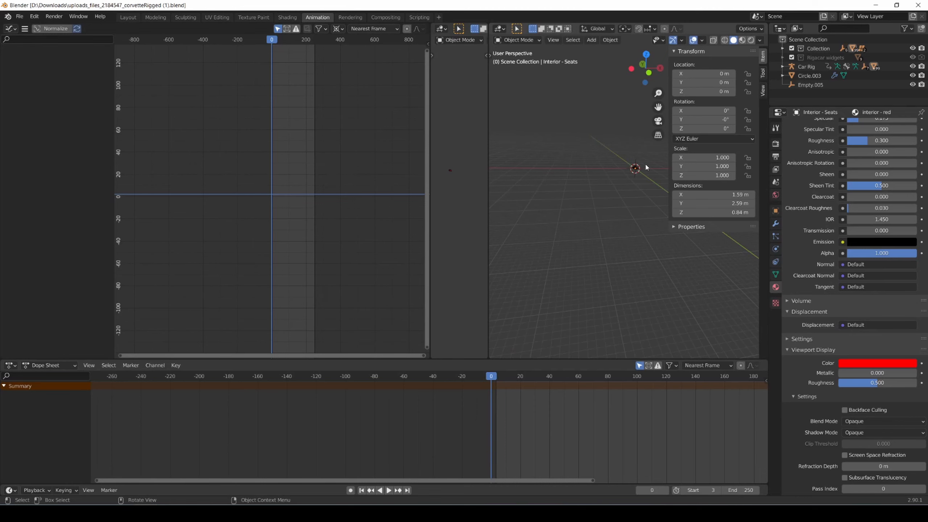
Navigate the 3D viewport with walk navigation to examine the whole red Corvette and its rig from the front.
{"action": "key", "text": "shift+grave"}
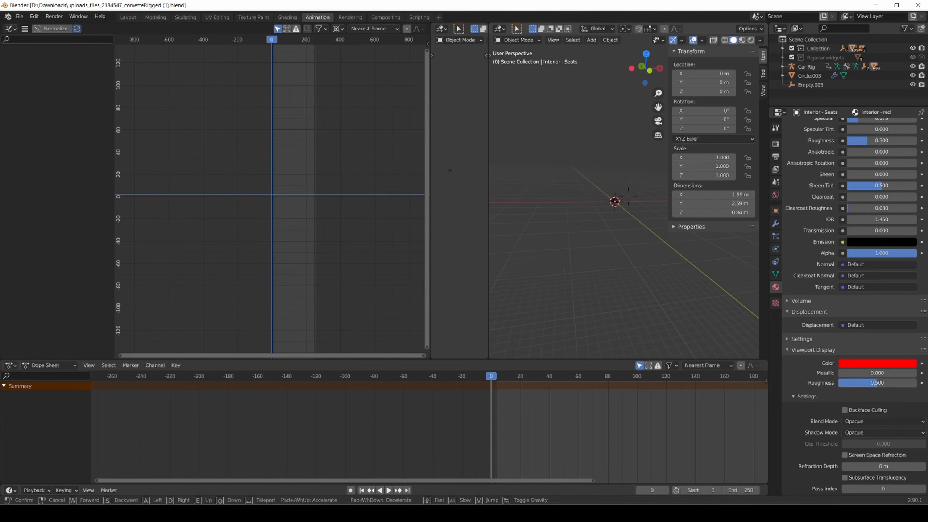
{"action": "key", "text": "w"}
{"action": "key", "text": "a"}
{"action": "key", "text": "e"}
{"action": "key", "text": "w"}
{"action": "key", "text": "w"}
{"action": "key", "text": "w"}
{"action": "key", "text": "w"}
{"action": "key", "text": "q"}
{"action": "key", "text": "w"}
{"action": "key", "text": "q"}
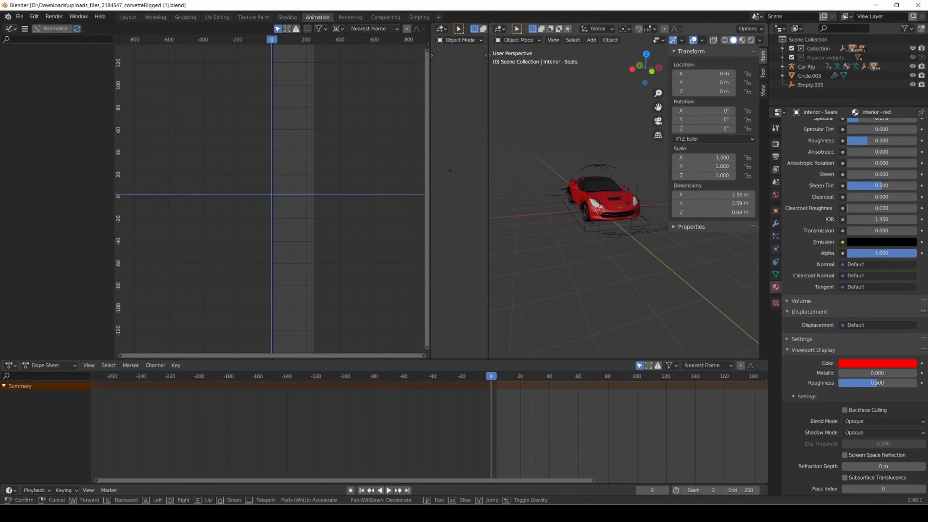
{"action": "key", "text": "d"}
{"action": "left_click", "coordinate": [595, 150]}
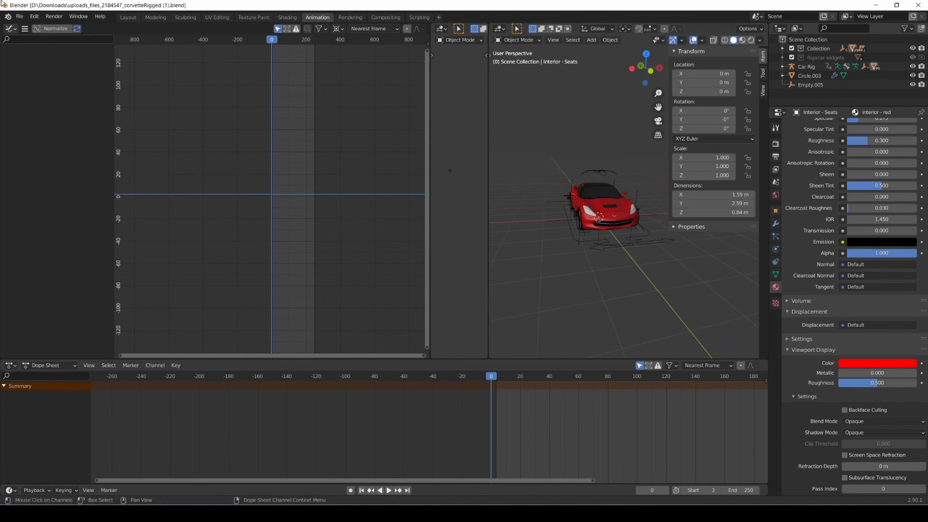
{"action": "left_click", "coordinate": [26, 16]}
{"action": "mouse_move", "coordinate": [56, 141]}
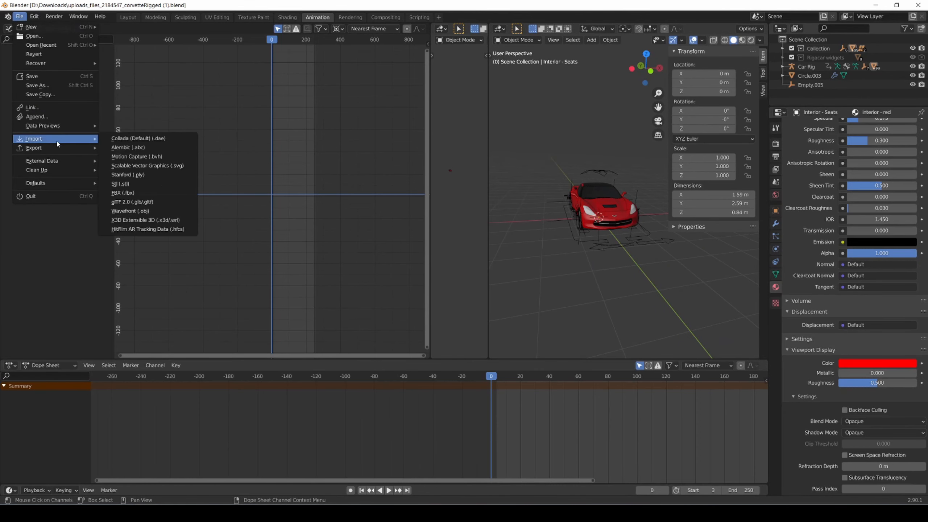
{"action": "left_click", "coordinate": [151, 229]}
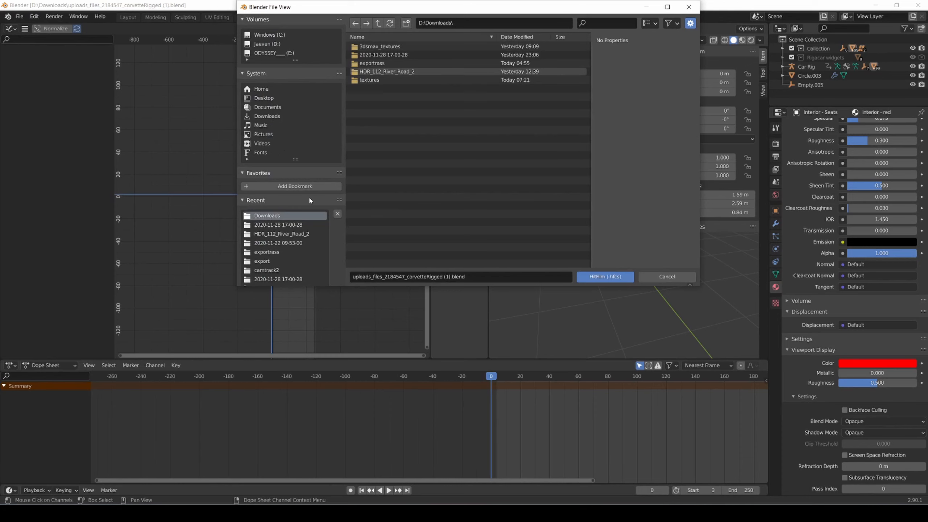
{"action": "left_click", "coordinate": [270, 45]}
{"action": "double_click", "coordinate": [384, 63]}
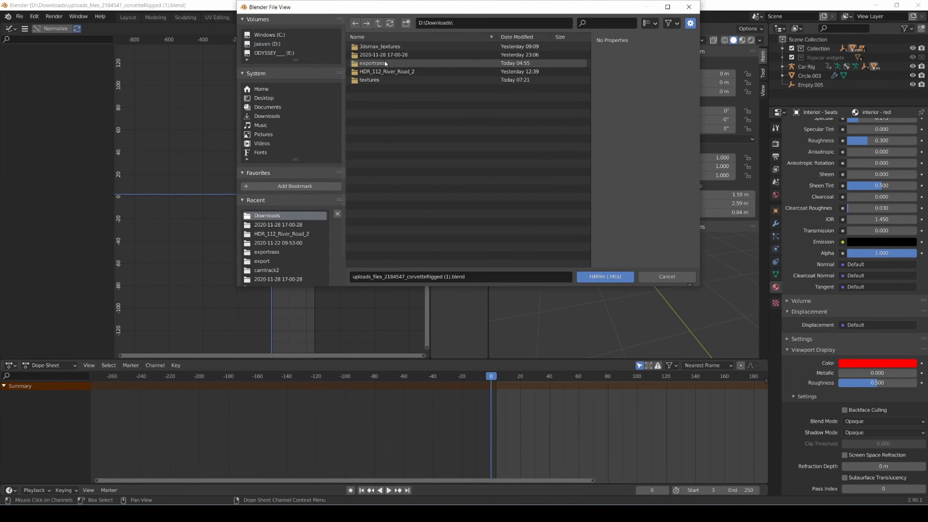
{"action": "double_click", "coordinate": [407, 55]}
{"action": "double_click", "coordinate": [381, 48]}
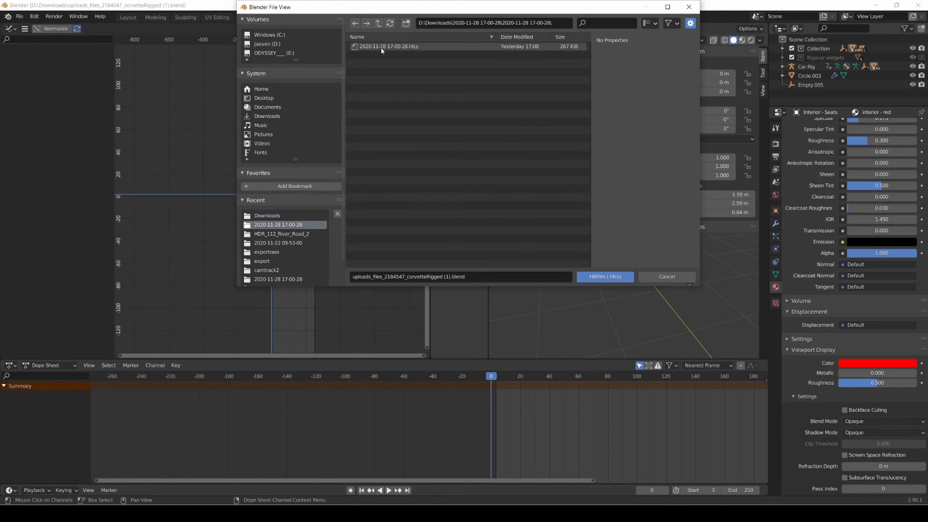
{"action": "double_click", "coordinate": [382, 46]}
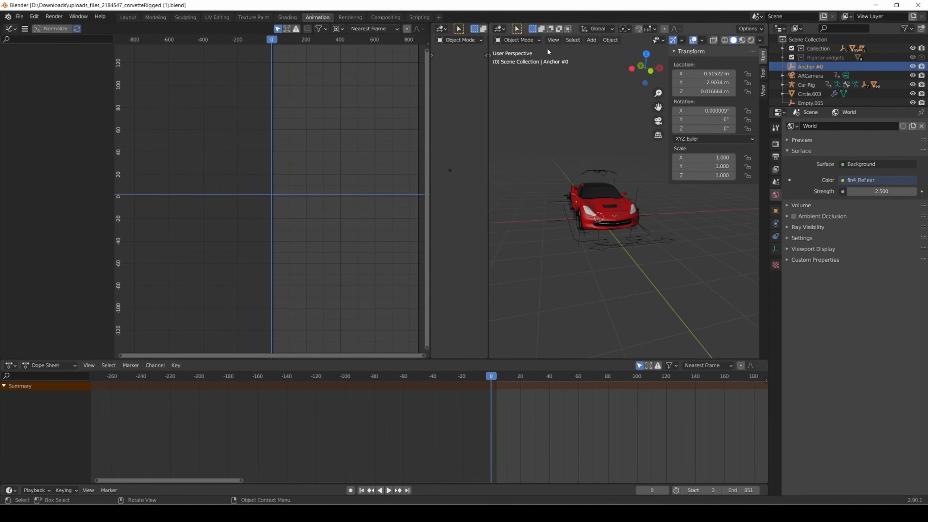
Check the car's placement through the imported AR camera and return to the user perspective.
{"action": "left_click", "coordinate": [553, 116]}
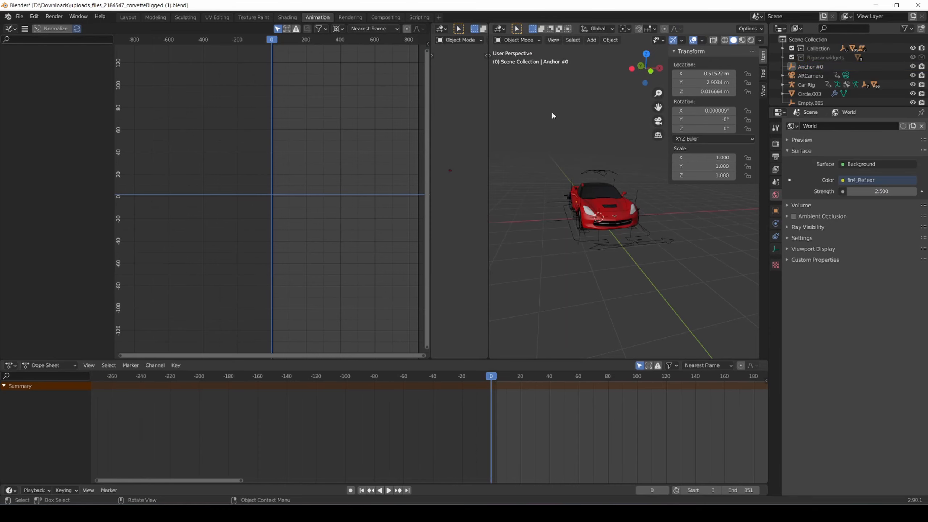
{"action": "key", "text": "KP_0"}
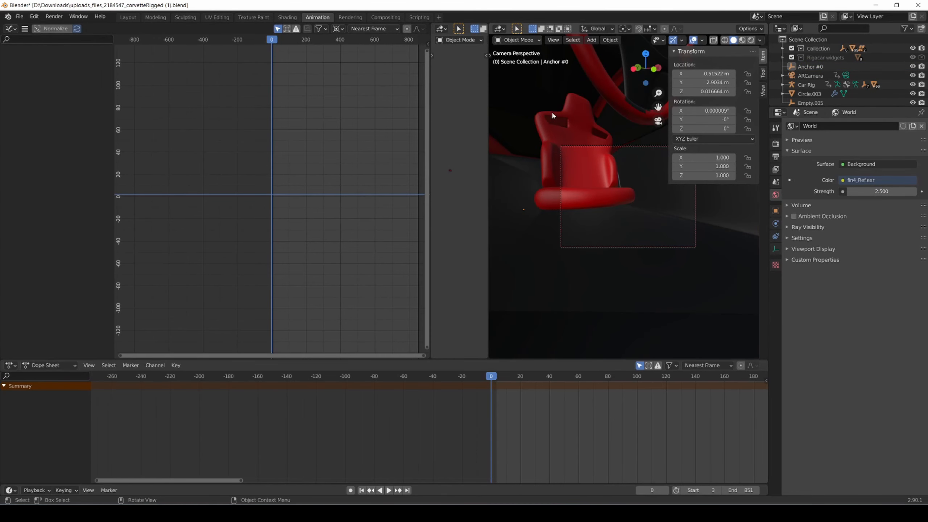
{"action": "key", "text": "KP_0"}
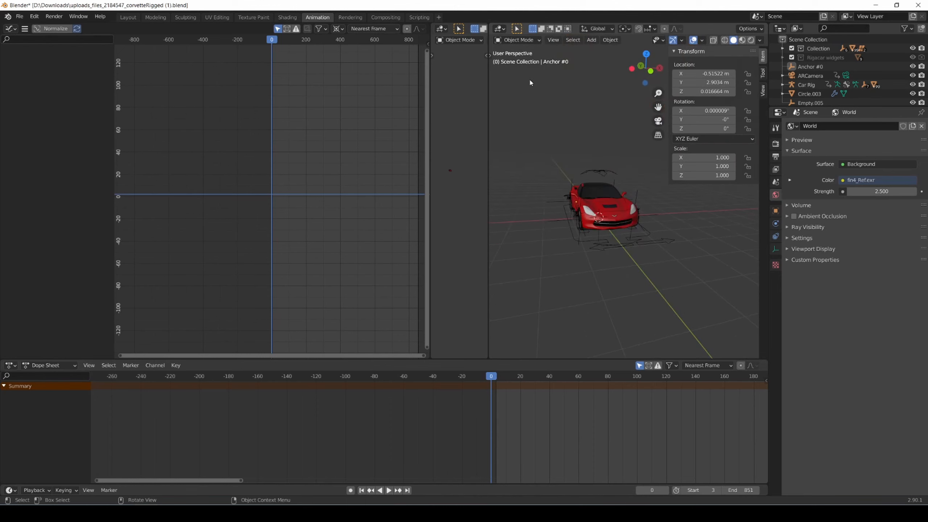
Move the Car Rig to X -0.47 m and Y 4.89 m, and look at it through the camera.
{"action": "left_click", "coordinate": [806, 85]}
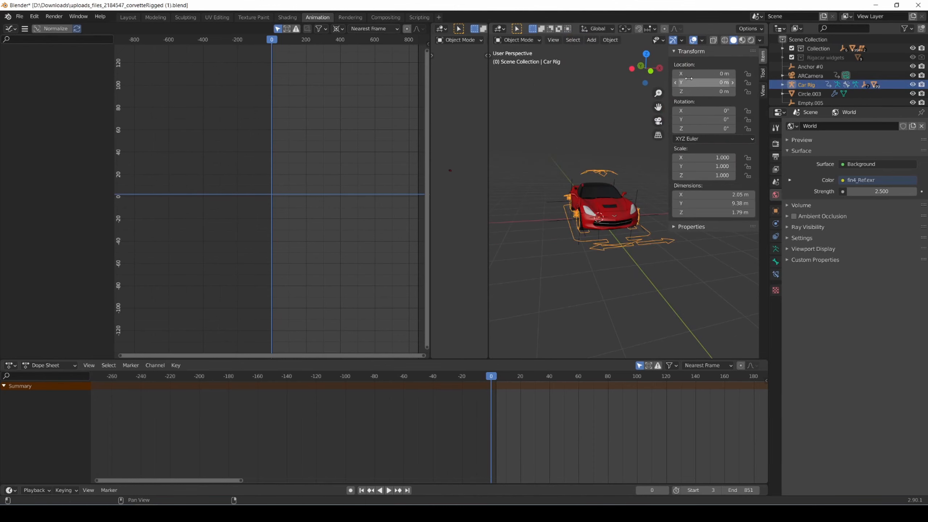
{"action": "left_click_drag", "start_coordinate": [703, 73], "coordinate": [728, 82]}
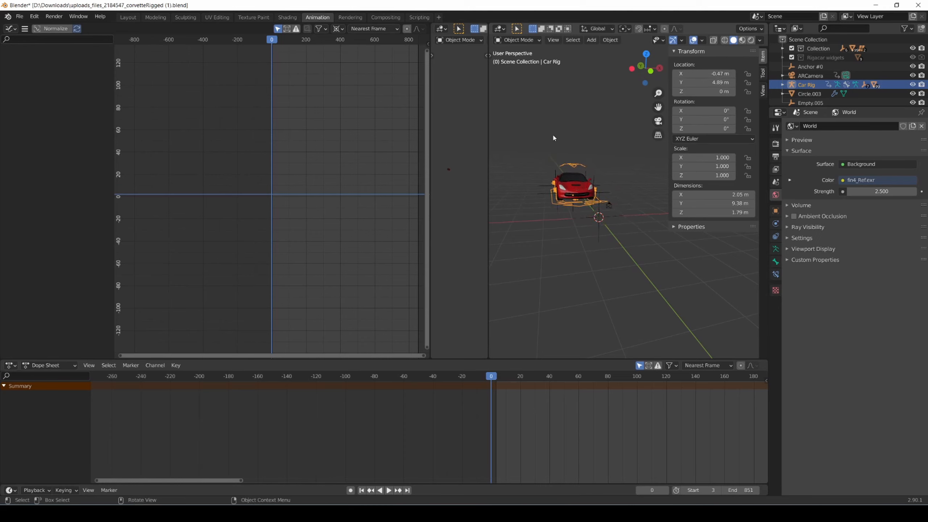
{"action": "left_click", "coordinate": [555, 136]}
{"action": "key", "text": "KP_0"}
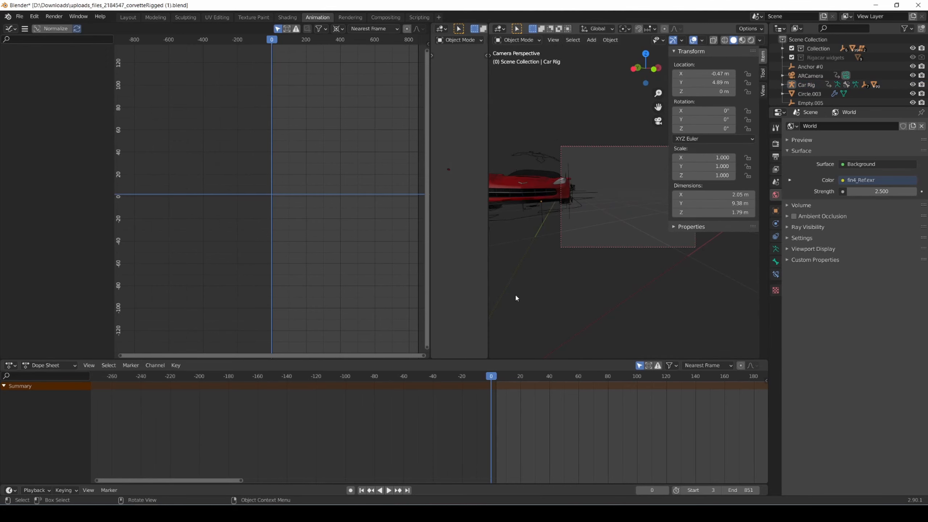
Play and scrub the animation through the AR camera to check the car's placement in the frame.
{"action": "key", "text": "space"}
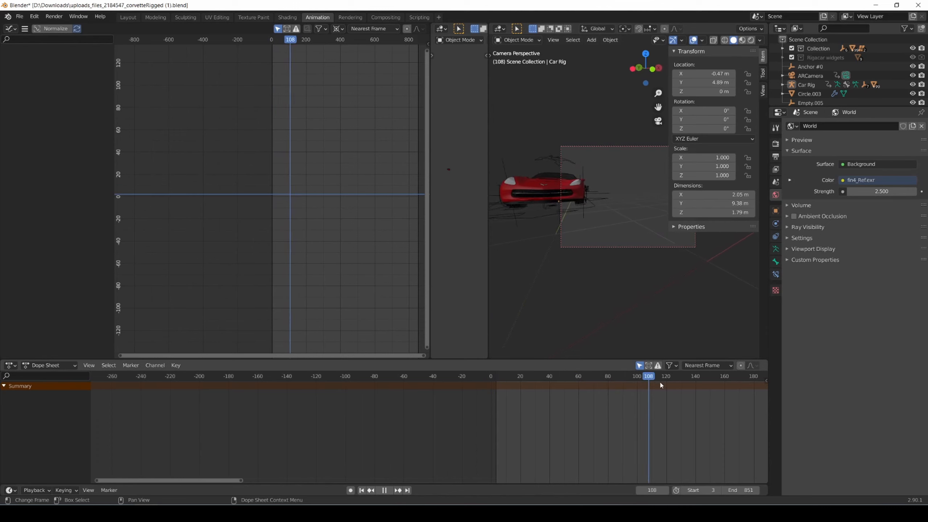
{"action": "left_click", "coordinate": [602, 386]}
{"action": "left_click_drag", "start_coordinate": [602, 386], "coordinate": [520, 391]}
{"action": "key", "text": "Escape"}
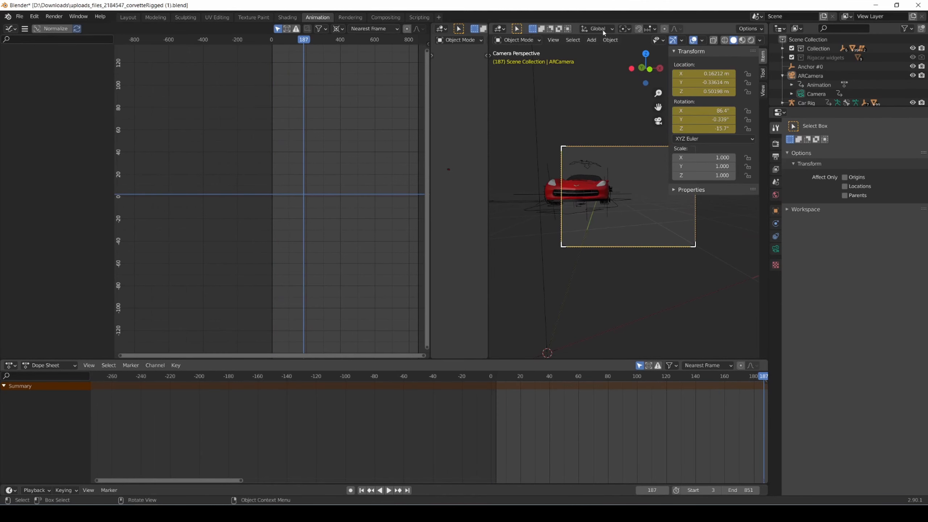
Add a background image entry to the ARCamera and set its source to Movie Clip.
{"action": "left_click", "coordinate": [811, 75]}
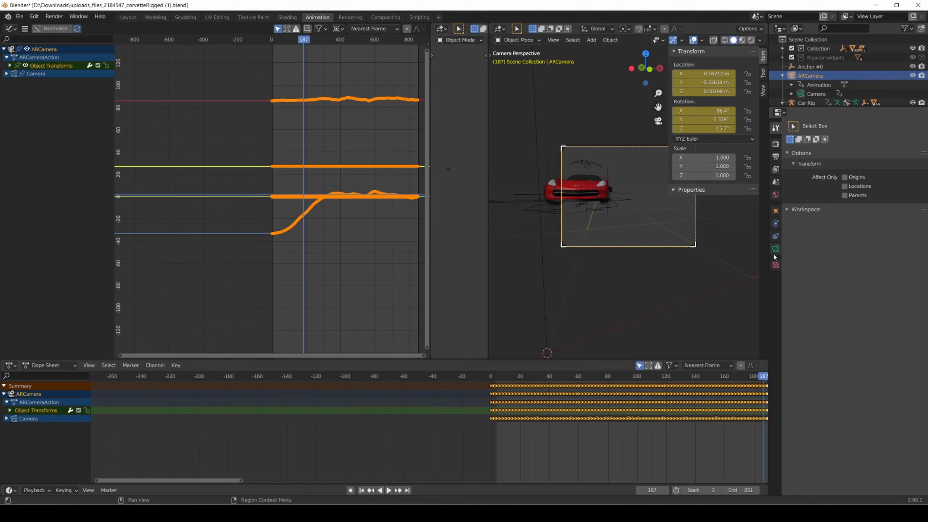
{"action": "left_click", "coordinate": [778, 252]}
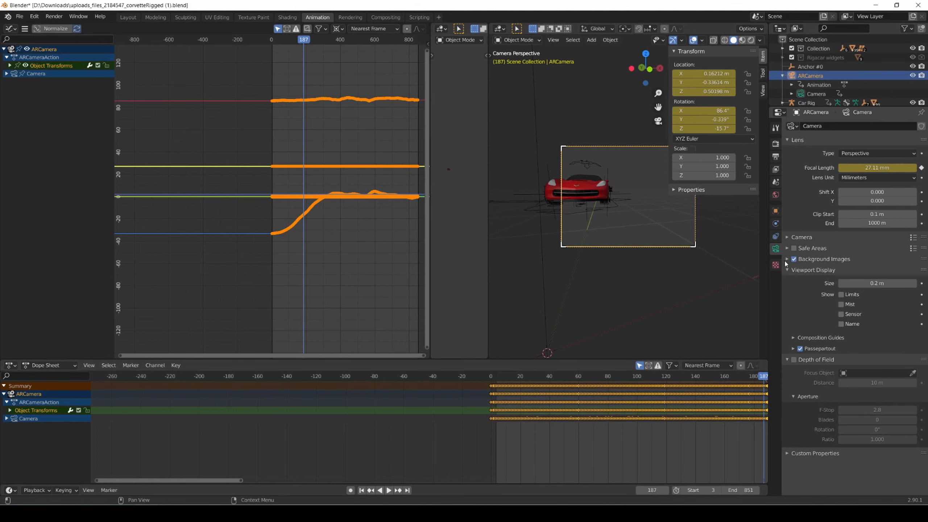
{"action": "left_click", "coordinate": [793, 259]}
{"action": "left_click", "coordinate": [829, 272]}
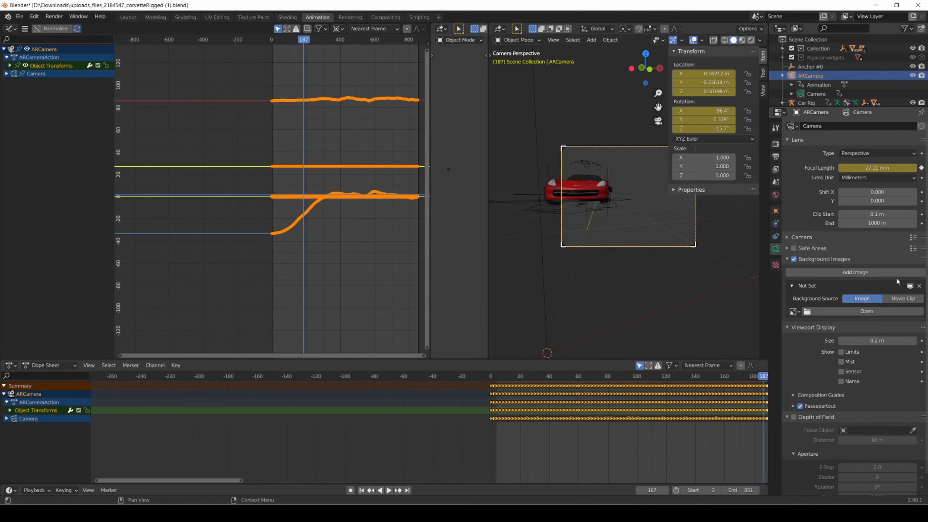
{"action": "left_click", "coordinate": [902, 298]}
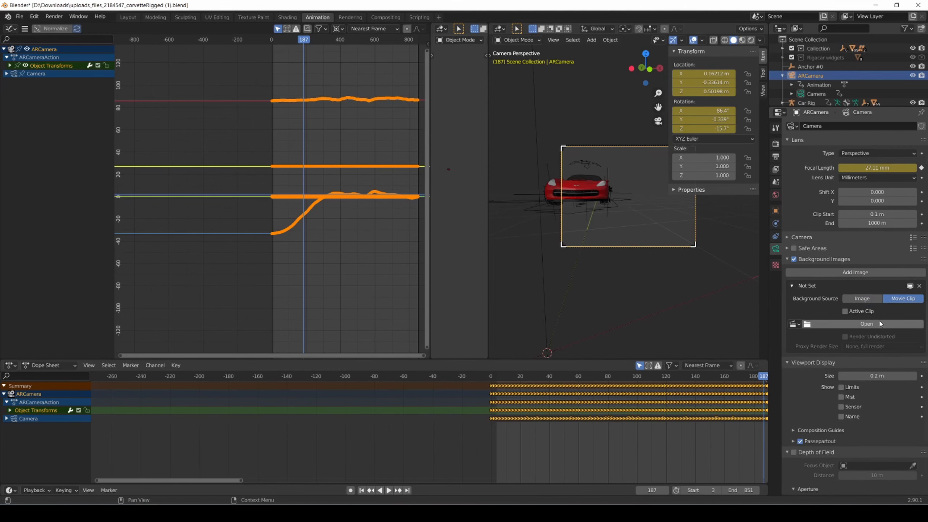
{"action": "left_click", "coordinate": [874, 323]}
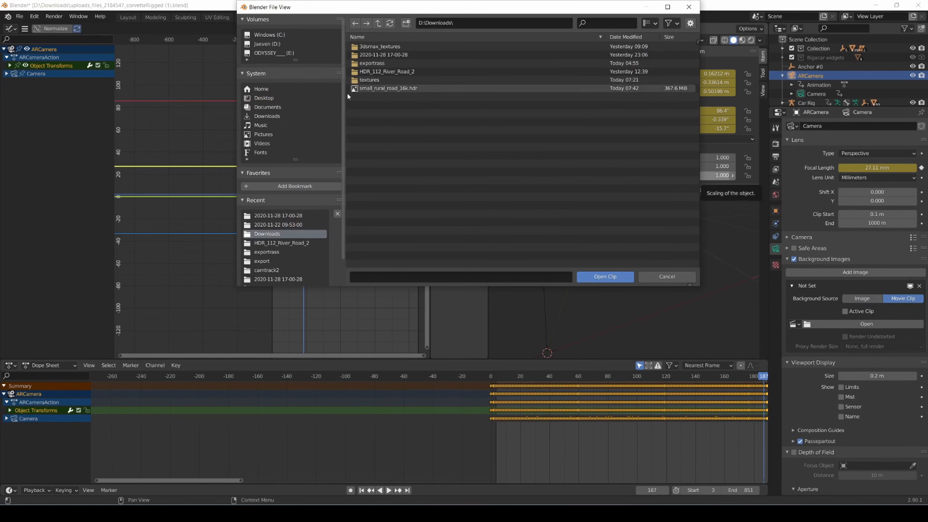
{"action": "left_click", "coordinate": [270, 44]}
{"action": "left_click", "coordinate": [384, 64]}
{"action": "double_click", "coordinate": [384, 64]}
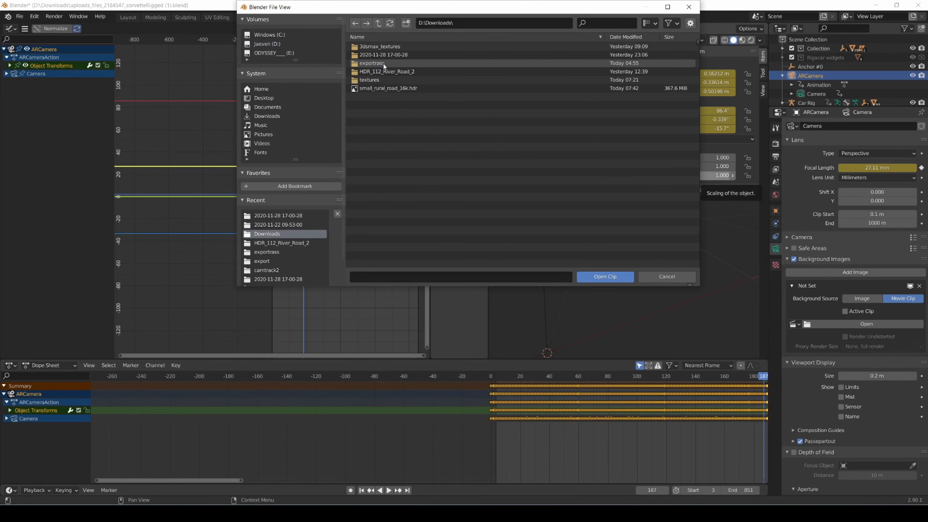
{"action": "double_click", "coordinate": [376, 54]}
{"action": "double_click", "coordinate": [380, 47]}
{"action": "double_click", "coordinate": [380, 48]}
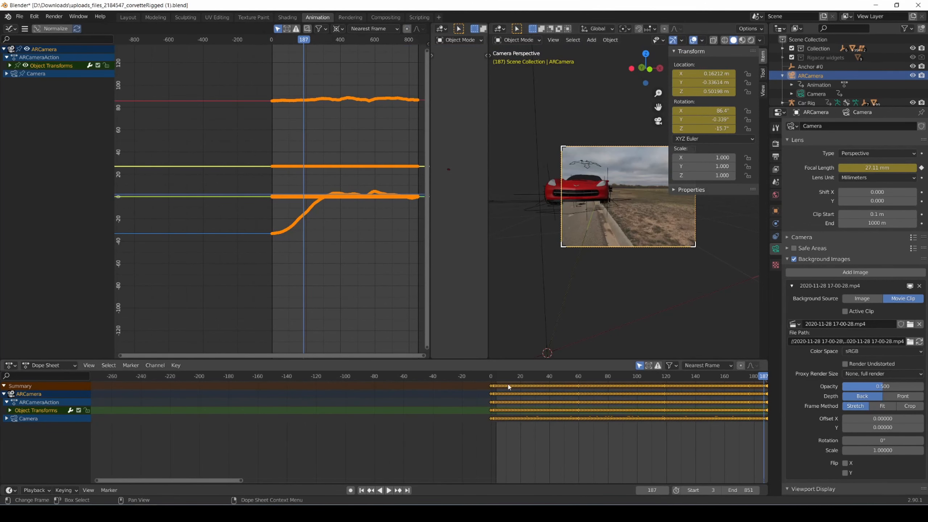
Play and scrub through the tracked shot to compare the car's position with the background footage.
{"action": "left_click_drag", "start_coordinate": [514, 380], "coordinate": [712, 382]}
{"action": "key", "text": "space"}
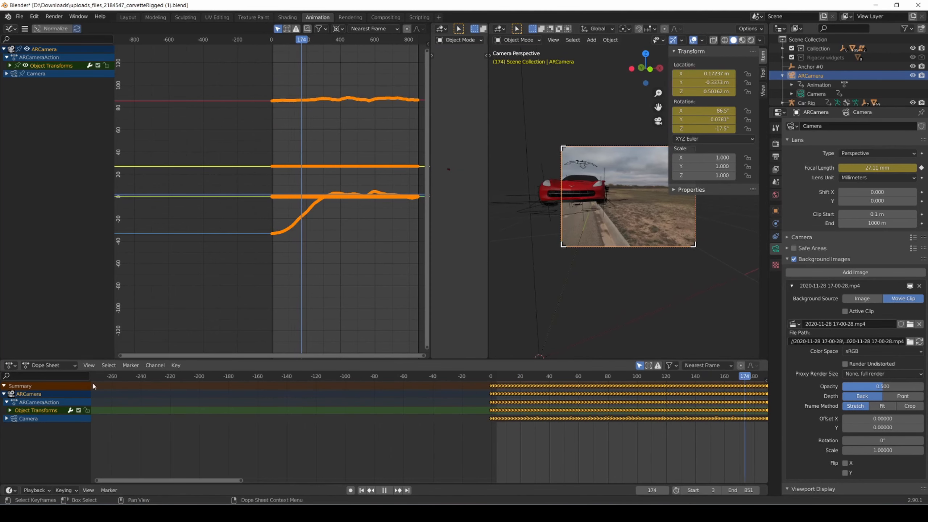
{"action": "key", "text": "space"}
{"action": "scroll", "coordinate": [714, 436], "scroll_direction": "down", "scroll_amount": 2}
{"action": "scroll", "coordinate": [713, 434], "scroll_direction": "down", "scroll_amount": 5}
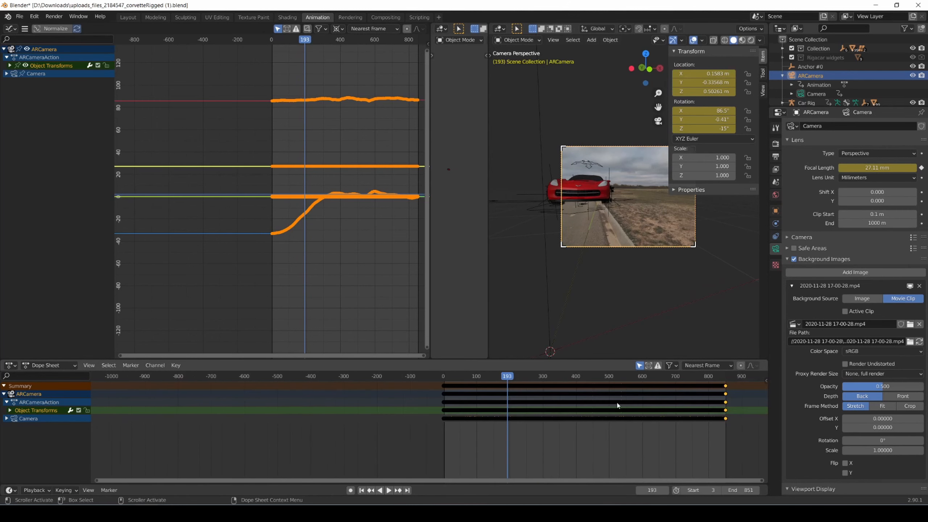
{"action": "key", "text": "space"}
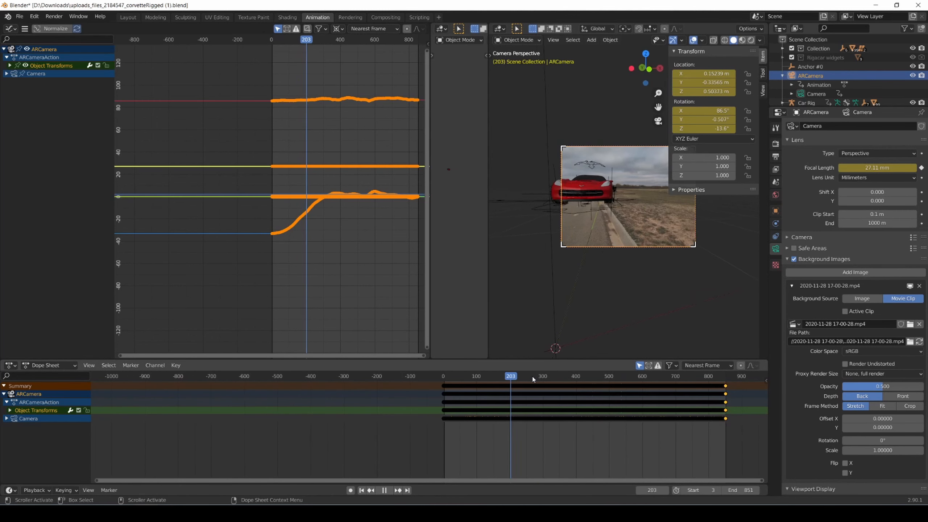
{"action": "key", "text": "space"}
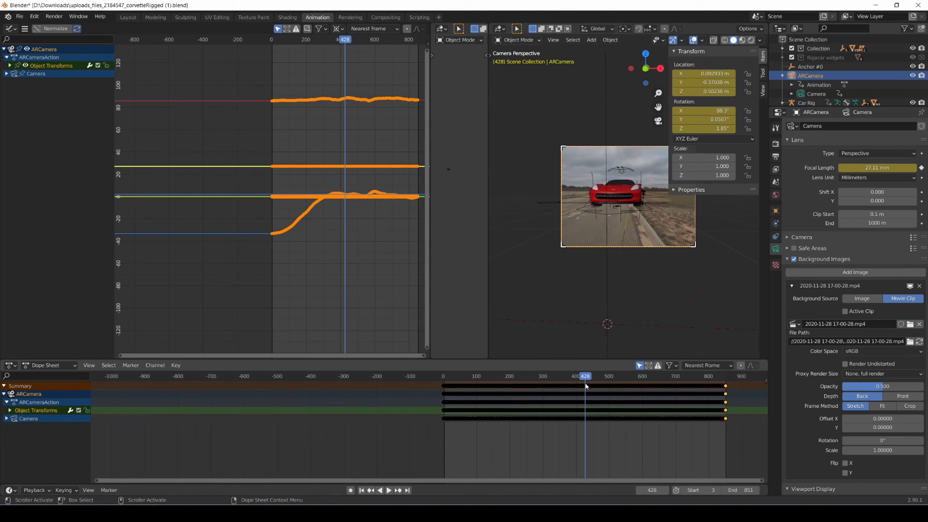
{"action": "key", "text": "shift+ctrl+space"}
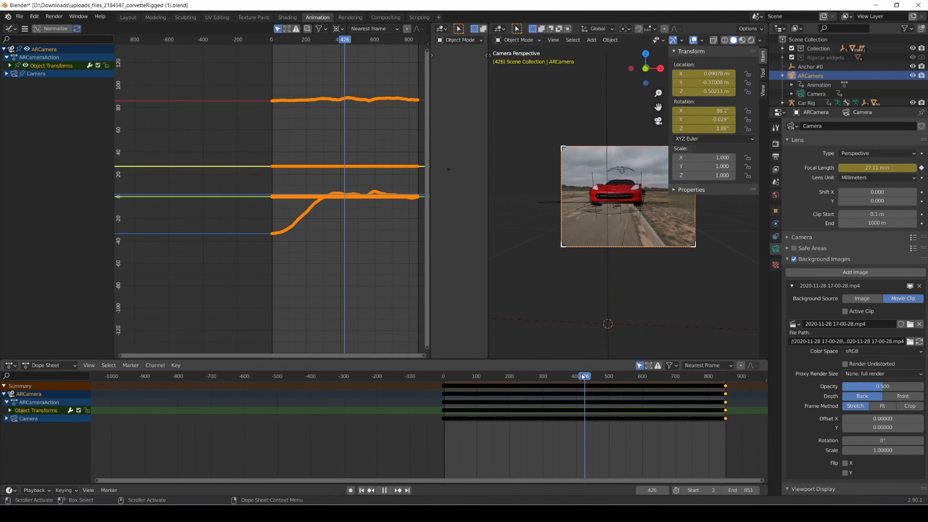
{"action": "key", "text": "space"}
Change the Graph Editor area to a 3D Viewport and box-select the car in it.
{"action": "left_click", "coordinate": [11, 30]}
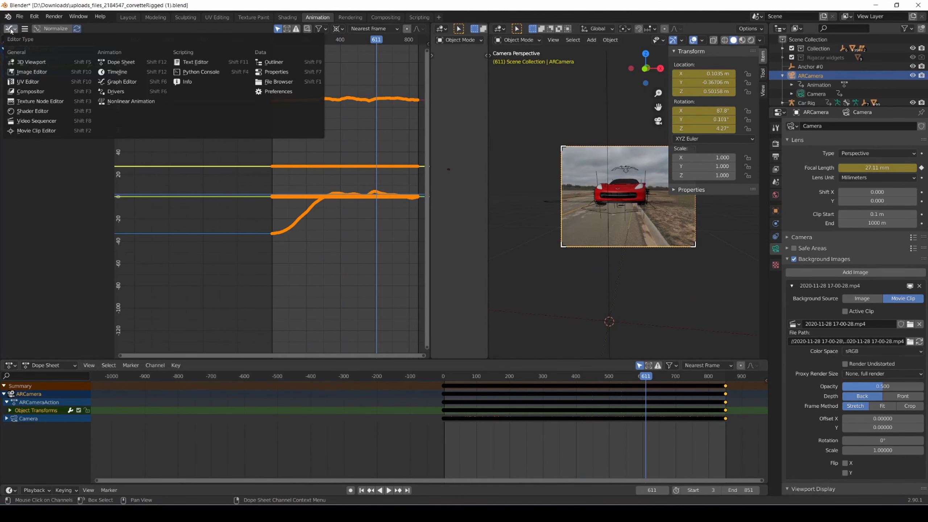
{"action": "left_click", "coordinate": [31, 63]}
{"action": "left_click_drag", "start_coordinate": [120, 148], "coordinate": [194, 198]}
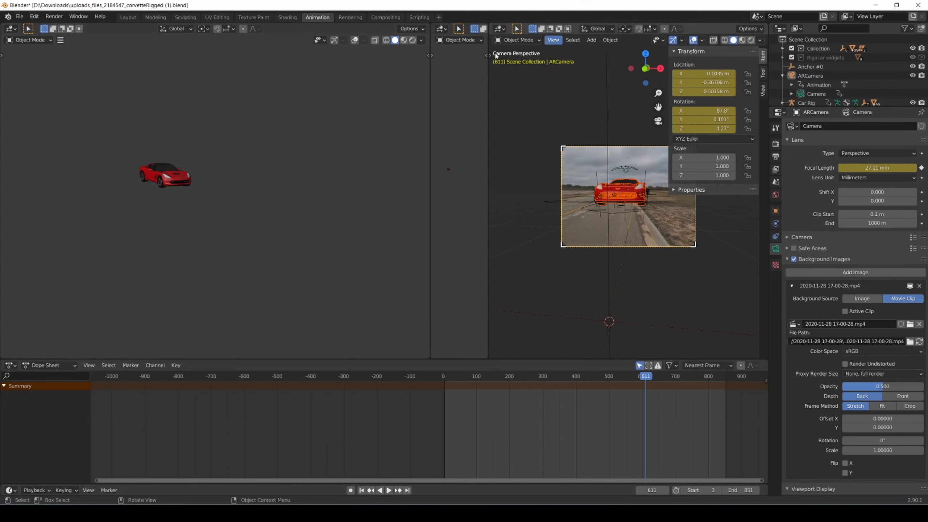
{"action": "left_click", "coordinate": [132, 143]}
{"action": "left_click", "coordinate": [12, 31]}
{"action": "left_click", "coordinate": [36, 62]}
{"action": "left_click_drag", "start_coordinate": [125, 157], "coordinate": [203, 203]}
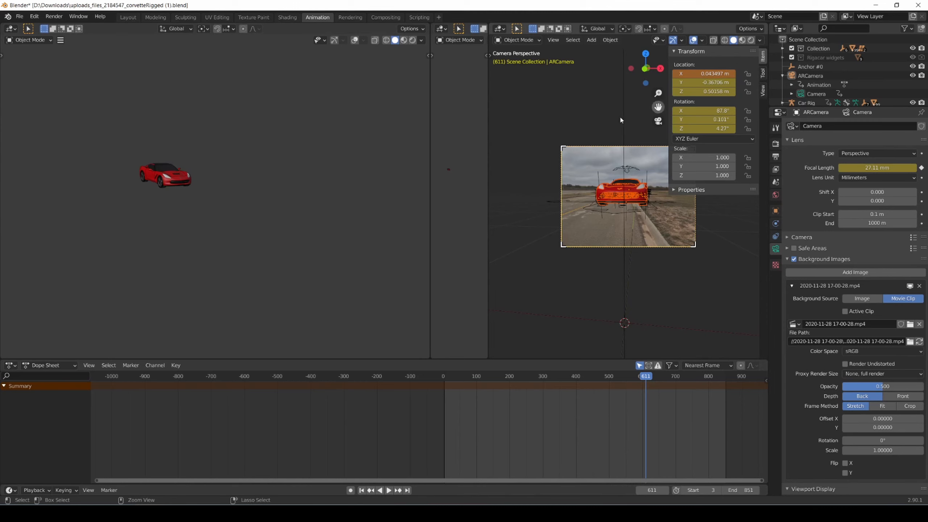
{"action": "left_click", "coordinate": [281, 140]}
{"action": "left_click_drag", "start_coordinate": [122, 144], "coordinate": [250, 208]}
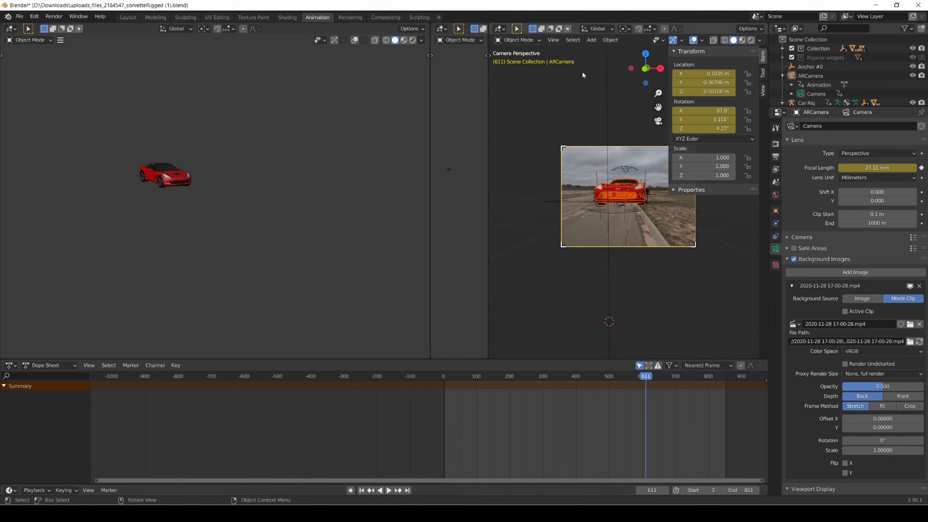
Leave the camera view, move the Car Rig to X -1.7 m and rotate it 4.3° about Z.
{"action": "left_click", "coordinate": [815, 102]}
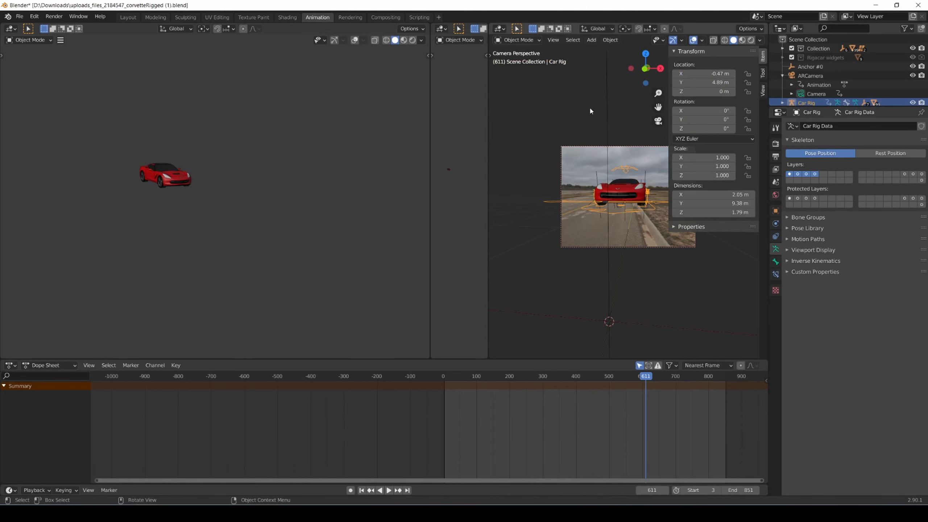
{"action": "left_click", "coordinate": [608, 106]}
{"action": "key", "text": "KP_0"}
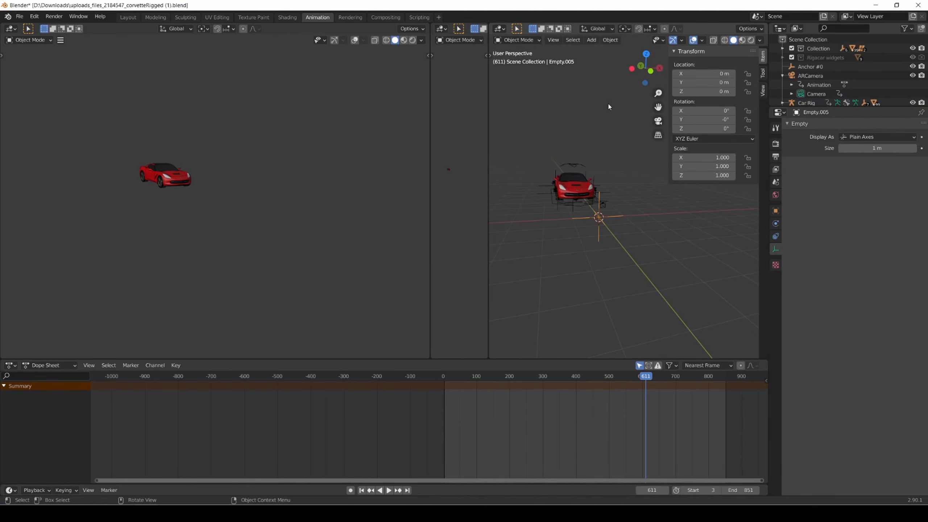
{"action": "left_click", "coordinate": [812, 102]}
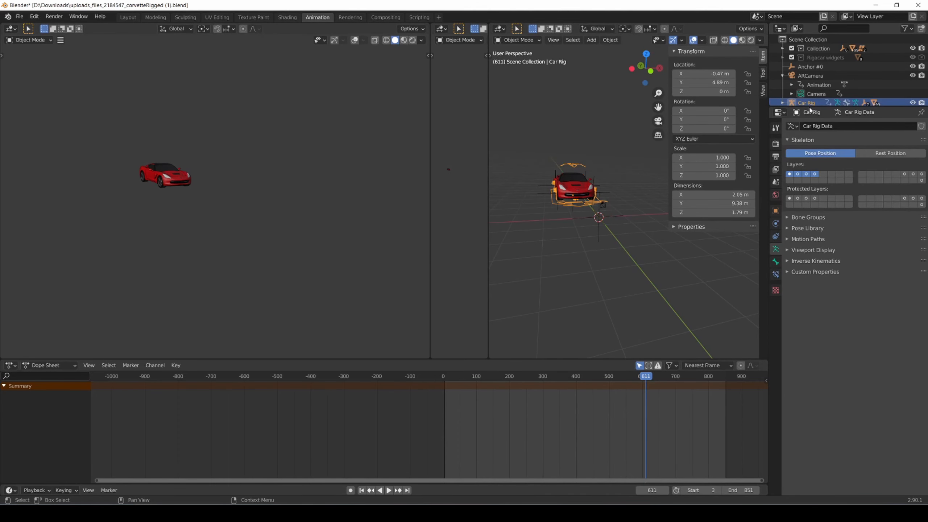
{"action": "left_click_drag", "start_coordinate": [702, 74], "coordinate": [658, 73]}
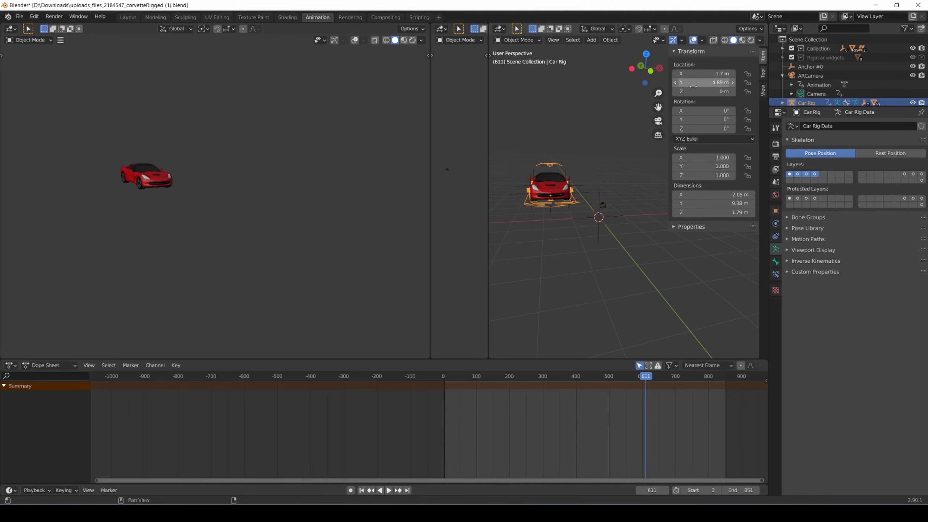
{"action": "left_click_drag", "start_coordinate": [703, 120], "coordinate": [704, 129]}
{"action": "key", "text": "ctrl+z"}
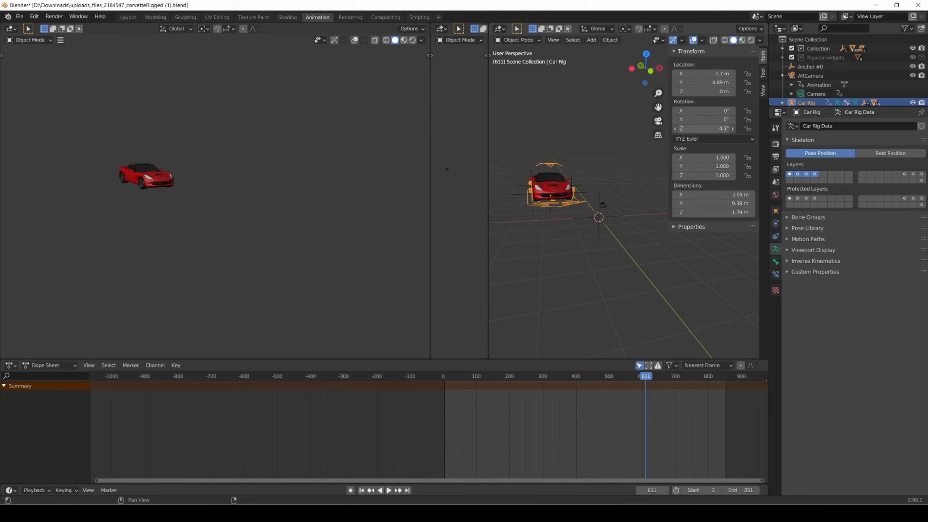
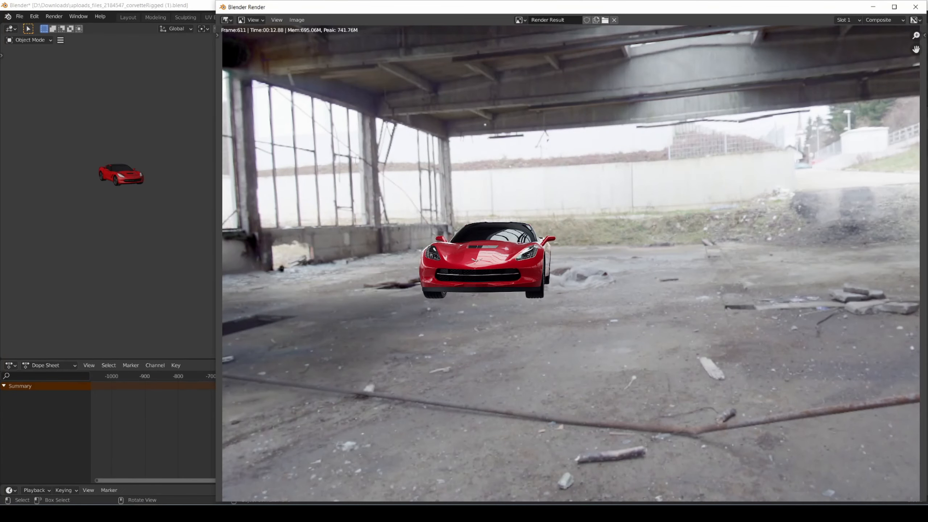
Close the render result and save the project as tutotirla.blend in D:\Downloads.
{"action": "left_click", "coordinate": [915, 6]}
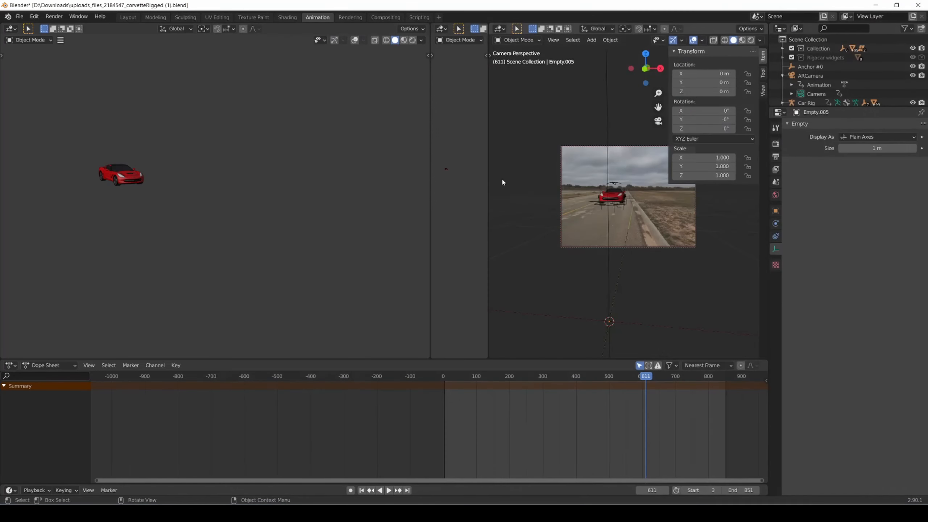
{"action": "left_click", "coordinate": [20, 16]}
{"action": "left_click", "coordinate": [54, 86]}
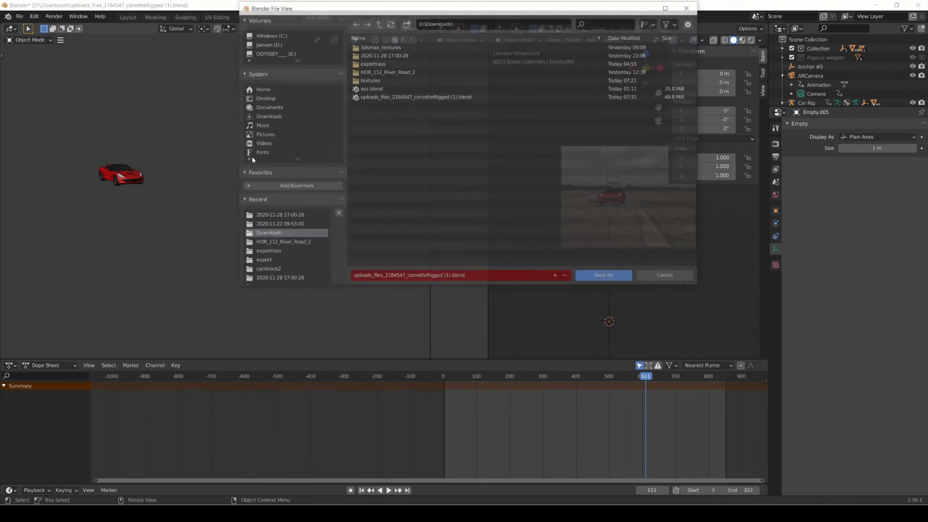
{"action": "left_click", "coordinate": [502, 281]}
{"action": "type", "text": "tutotirla"}
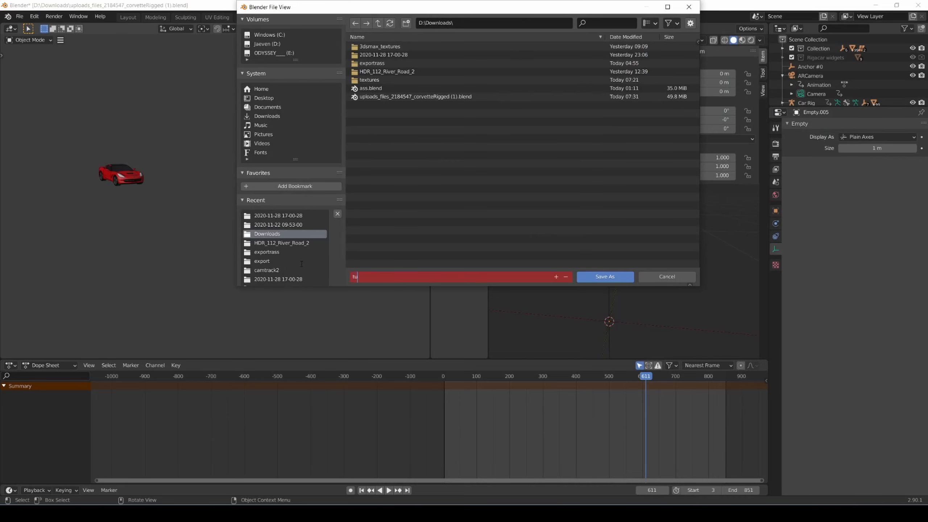
{"action": "key", "text": "Return"}
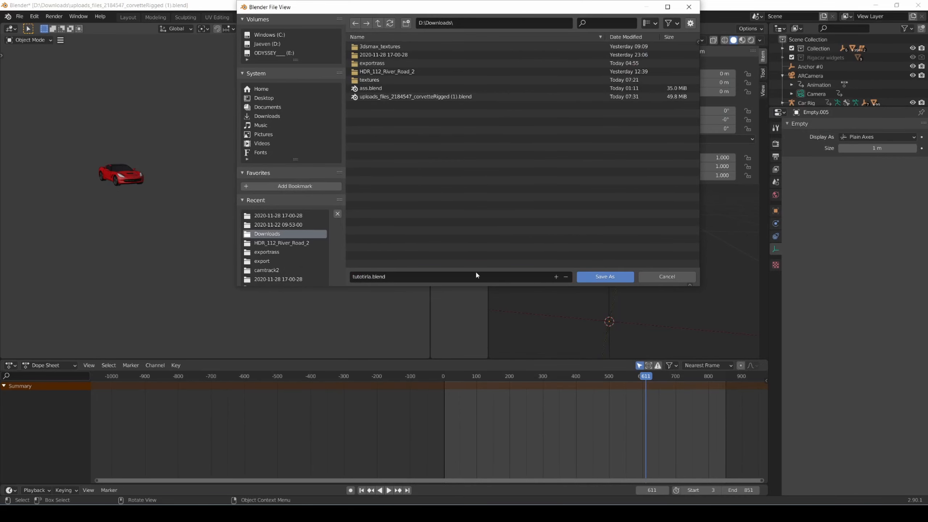
{"action": "left_click", "coordinate": [605, 276]}
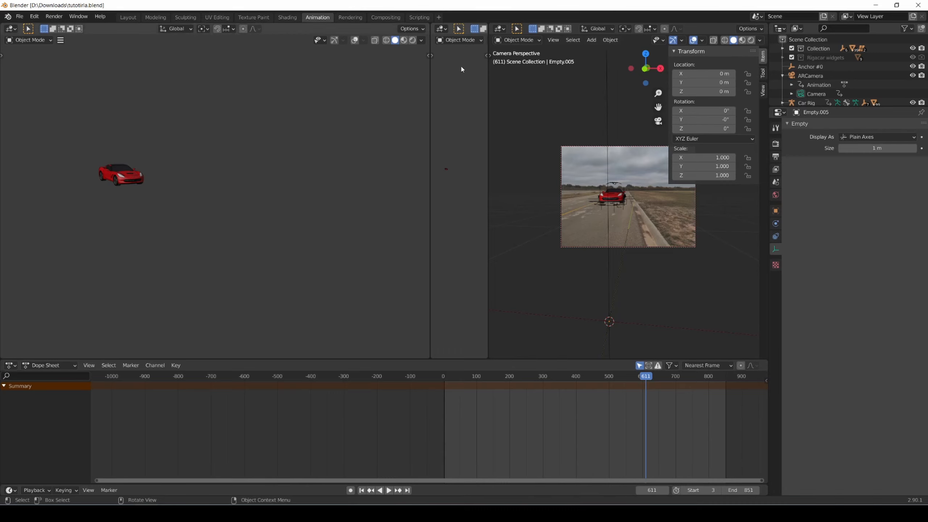
Show the World shader node tree in the Shading workspace and frame all of its nodes.
{"action": "left_click", "coordinate": [287, 17]}
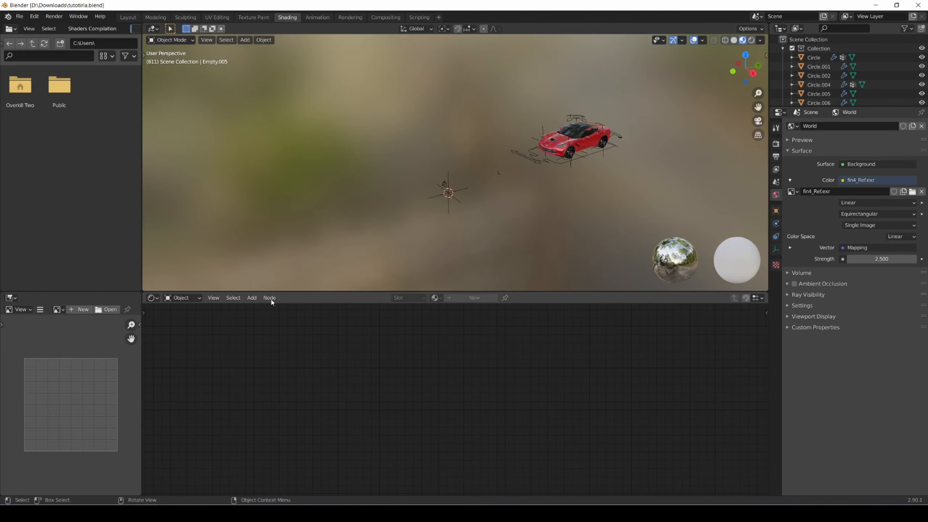
{"action": "left_click", "coordinate": [181, 298]}
{"action": "left_click", "coordinate": [176, 318]}
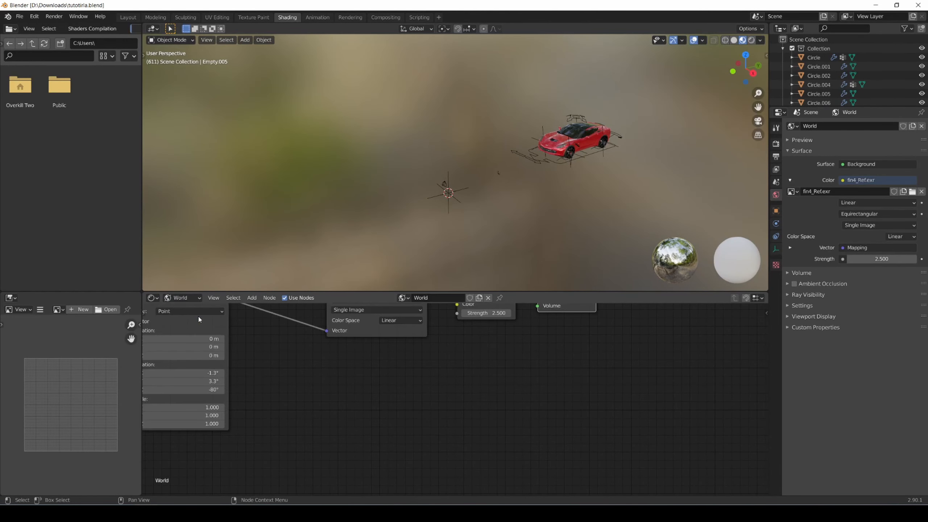
{"action": "middle_click_drag", "start_coordinate": [407, 375], "coordinate": [495, 441]}
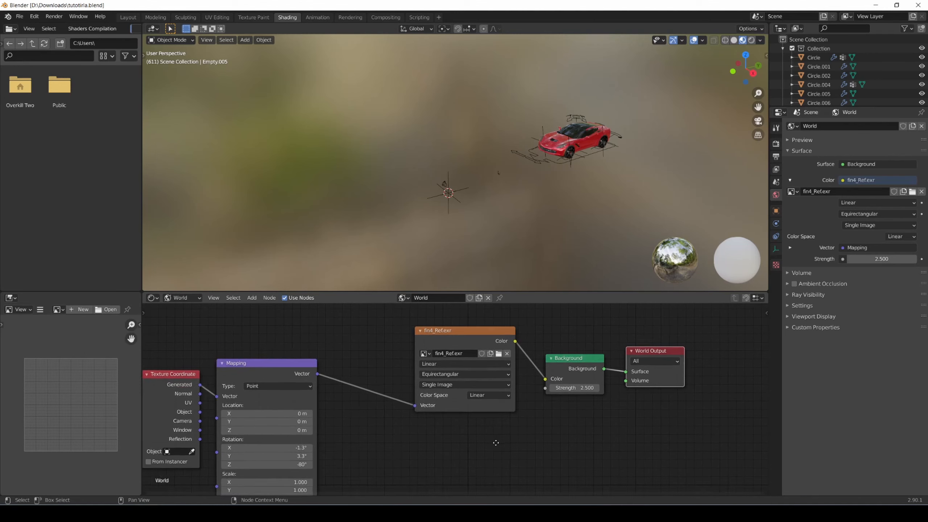
{"action": "middle_click_drag", "start_coordinate": [408, 410], "coordinate": [474, 396]}
{"action": "scroll", "coordinate": [455, 407], "scroll_direction": "down", "scroll_amount": 2}
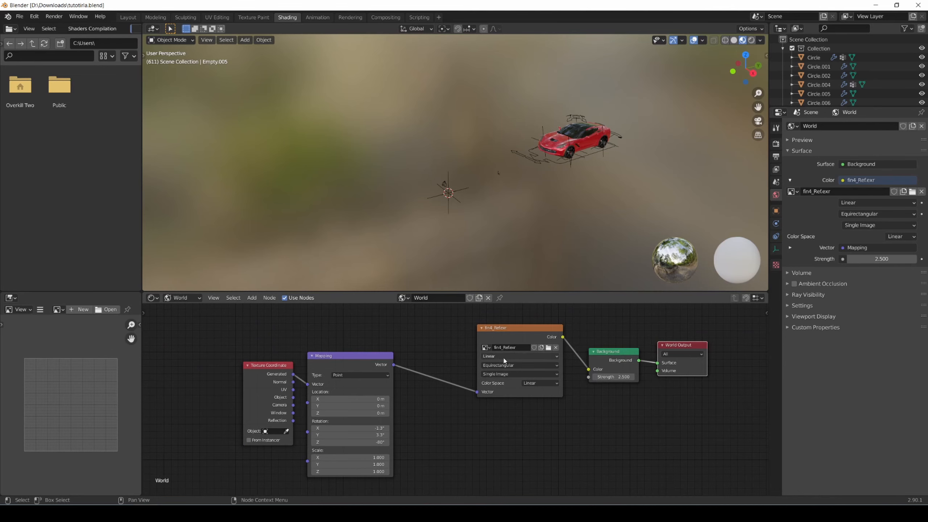
{"action": "scroll", "coordinate": [533, 360], "scroll_direction": "up", "scroll_amount": 1}
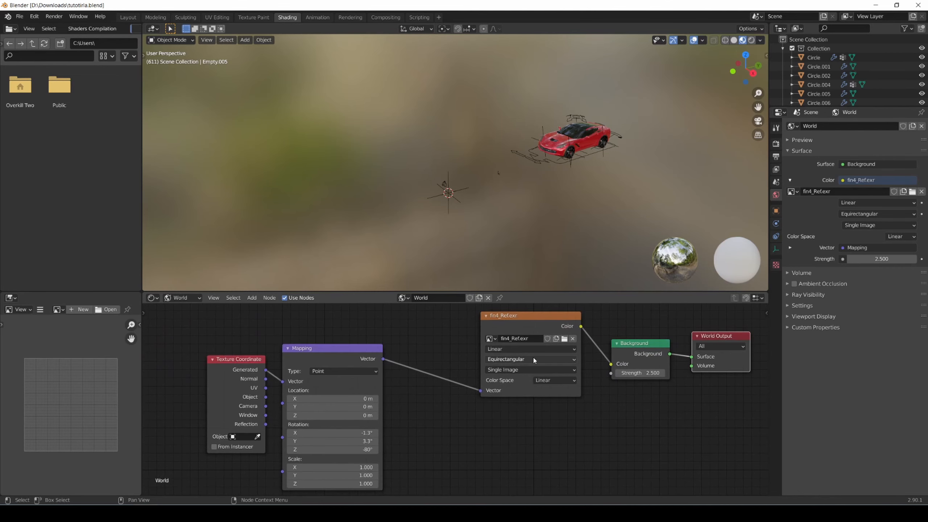
Set the world Background strength to 12 and display the 3D viewport in rendered shading.
{"action": "left_click_drag", "start_coordinate": [643, 373], "coordinate": [694, 372]}
{"action": "left_click", "coordinate": [658, 373]}
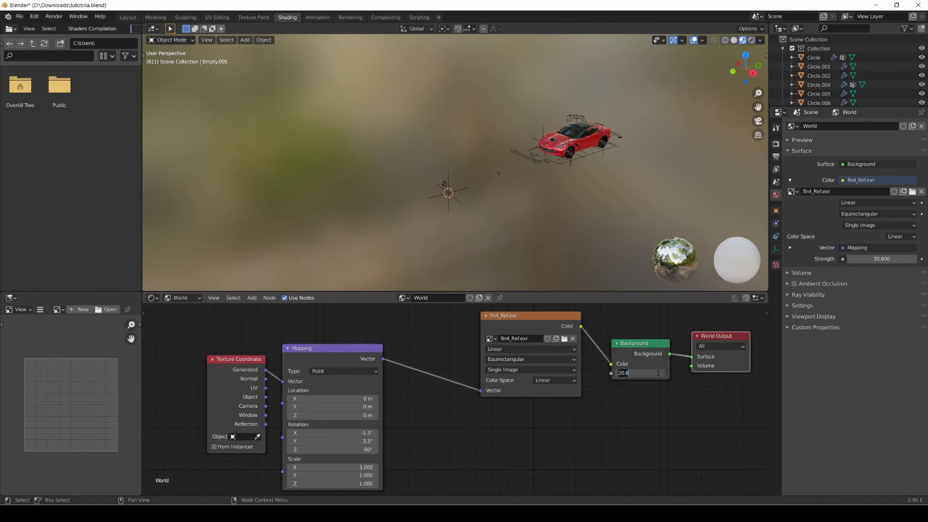
{"action": "type", "text": "12"}
{"action": "key", "text": "Return"}
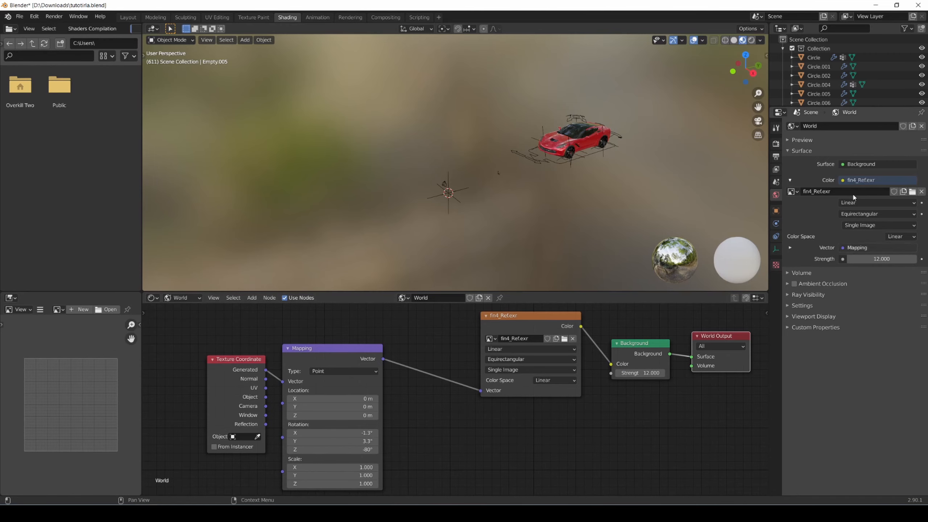
{"action": "left_click", "coordinate": [751, 43]}
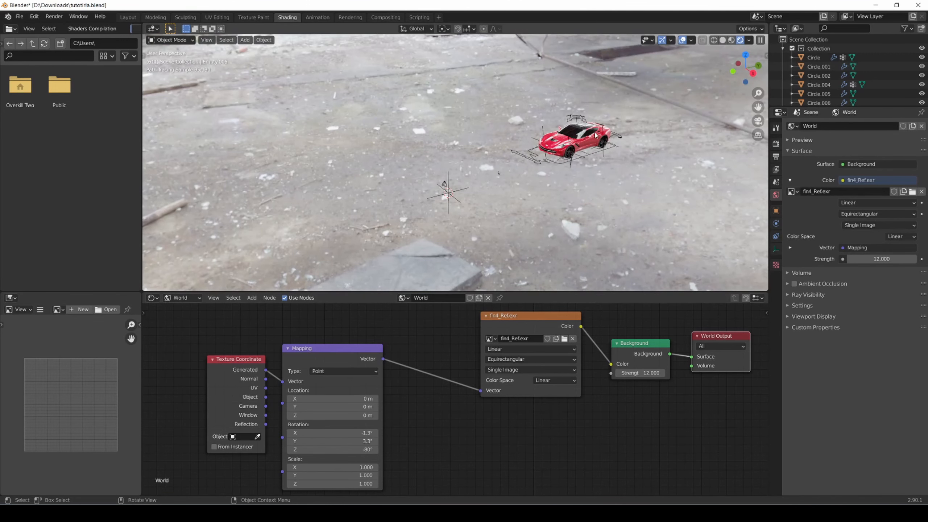
Set the world Background node's strength to 2.
{"action": "left_click", "coordinate": [646, 372]}
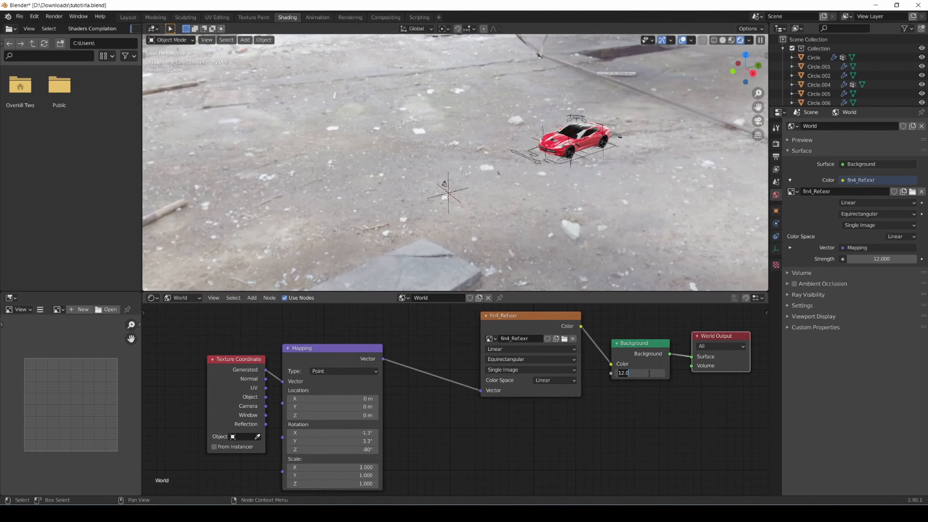
{"action": "type", "text": "2"}
{"action": "key", "text": "Return"}
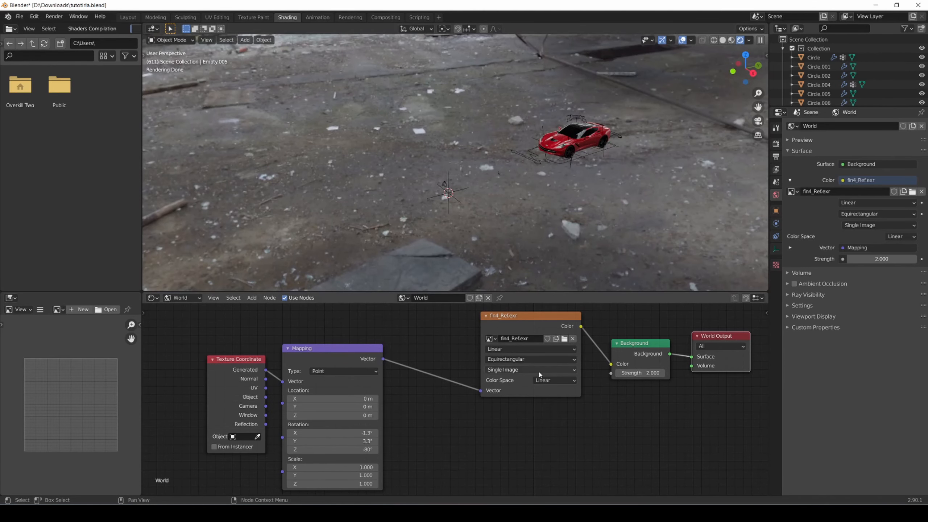
{"action": "left_click", "coordinate": [547, 307]}
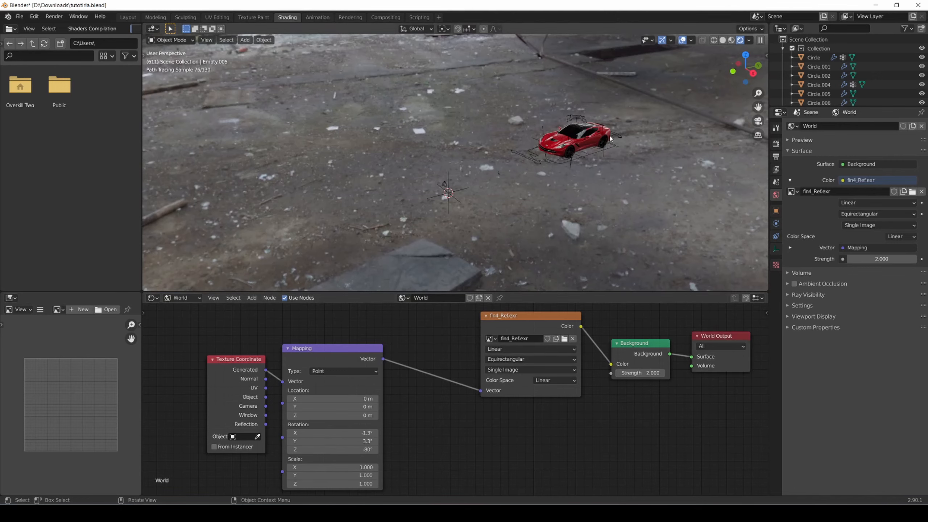
Replace the world's environment texture image with small_rural_road_16k.hdr from D:\Downloads.
{"action": "left_click", "coordinate": [490, 338]}
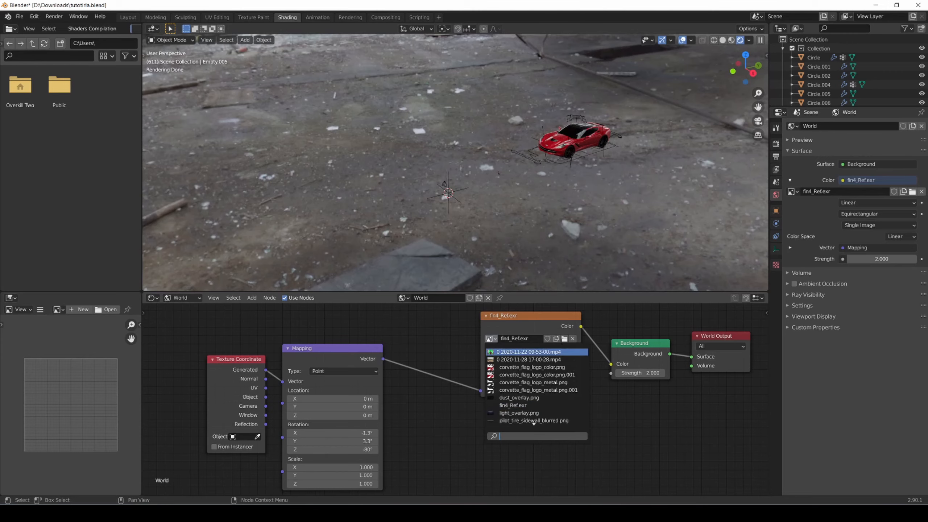
{"action": "left_click", "coordinate": [564, 338]}
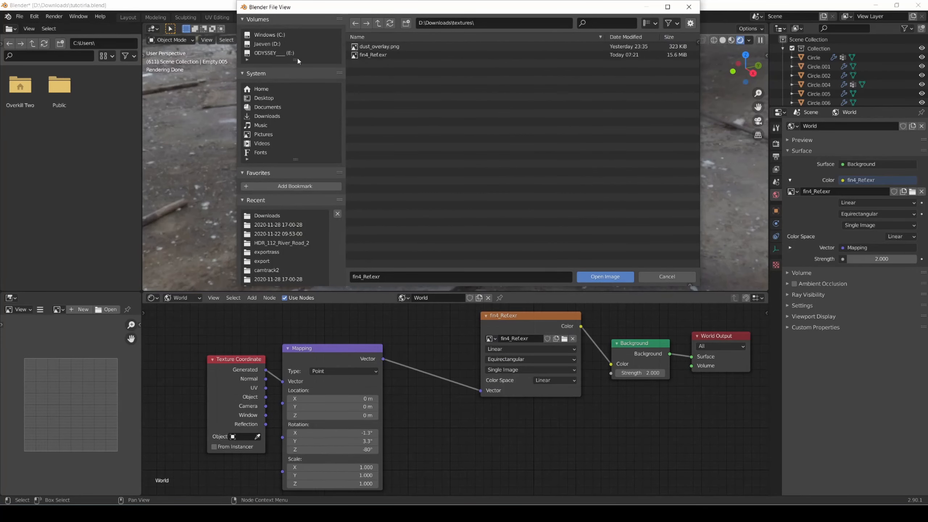
{"action": "left_click", "coordinate": [275, 44]}
{"action": "double_click", "coordinate": [393, 64]}
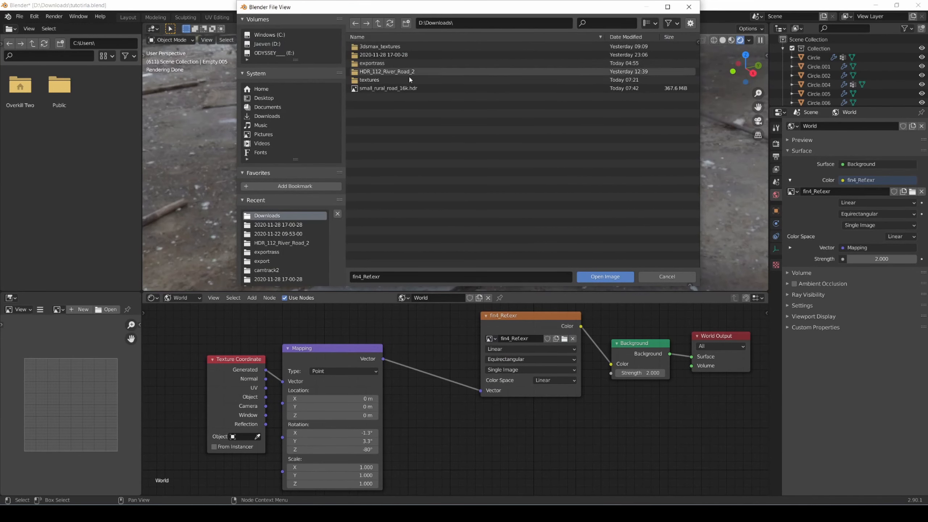
{"action": "double_click", "coordinate": [389, 89]}
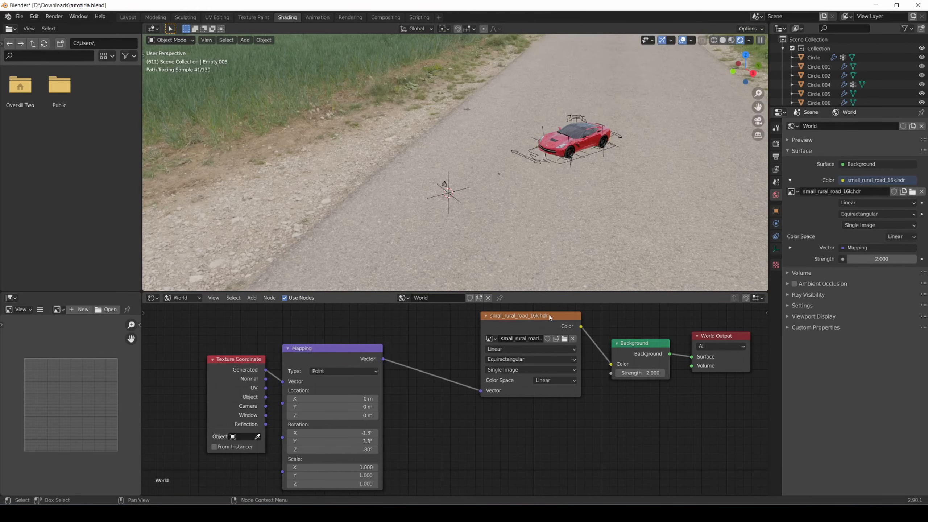
Try Background strengths of 3 and 23 with the rural road HDR, and return the strength to 2.
{"action": "left_click", "coordinate": [647, 373]}
{"action": "type", "text": "3"}
{"action": "key", "text": "Return"}
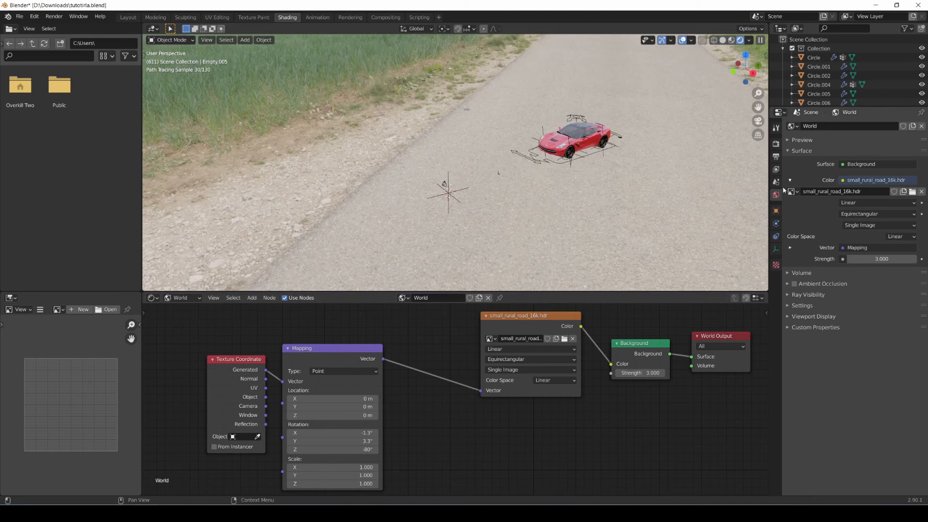
{"action": "left_click", "coordinate": [645, 373]}
{"action": "type", "text": "23"}
{"action": "key", "text": "Return"}
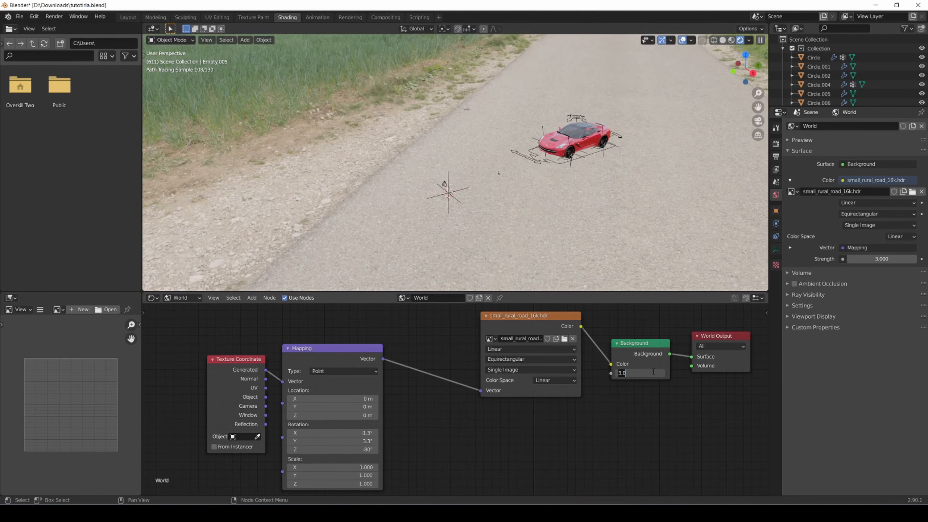
{"action": "left_click", "coordinate": [652, 373]}
{"action": "type", "text": "2"}
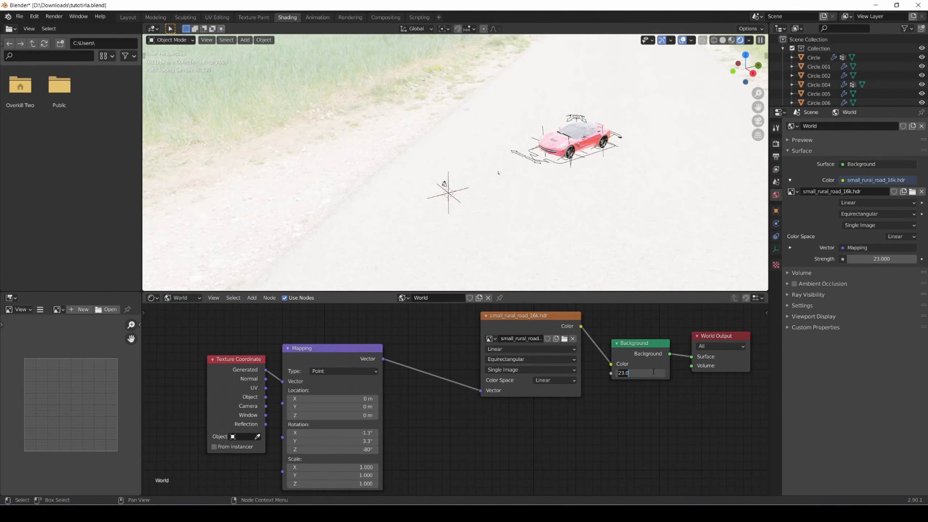
{"action": "key", "text": "Return"}
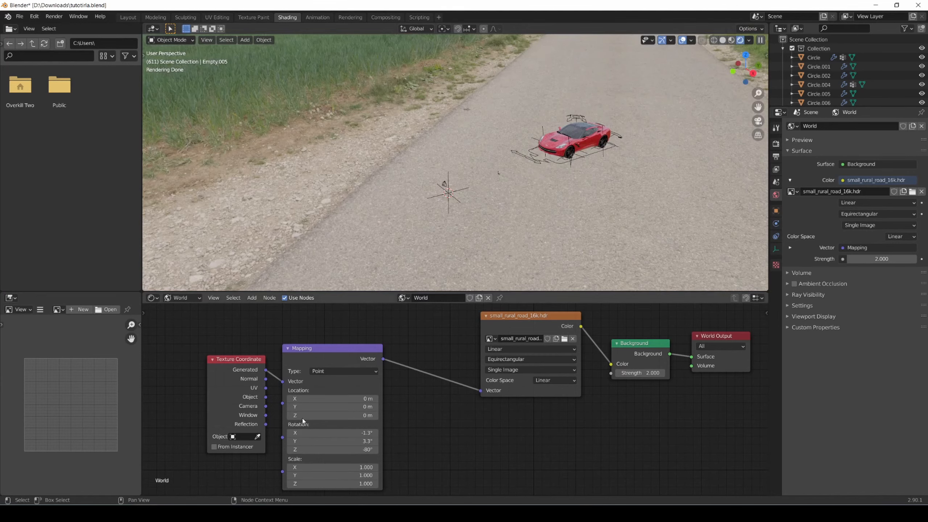
{"action": "scroll", "coordinate": [369, 403], "scroll_direction": "down", "scroll_amount": 1}
{"action": "scroll", "coordinate": [376, 420], "scroll_direction": "up", "scroll_amount": 1}
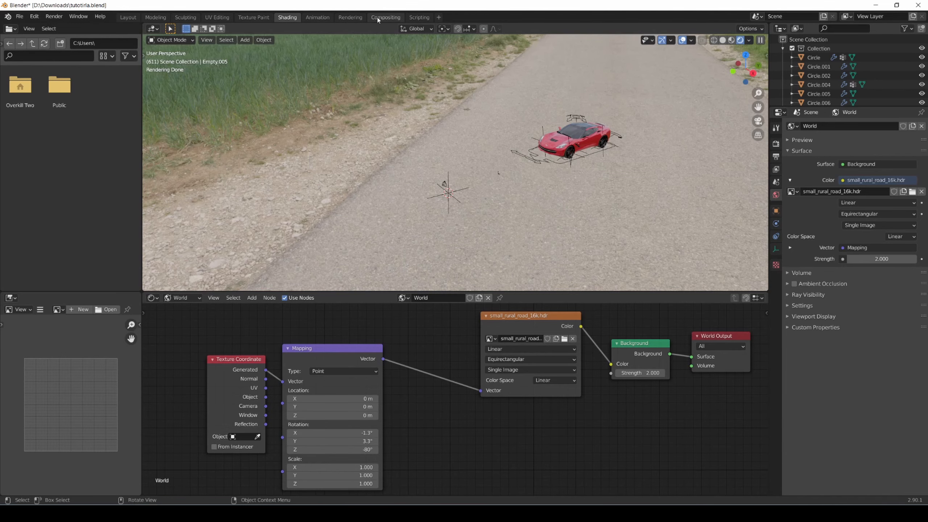
Show the compositor node tree in the Compositing workspace and move the Render Layers node up, away from the overlay nodes.
{"action": "left_click", "coordinate": [349, 17]}
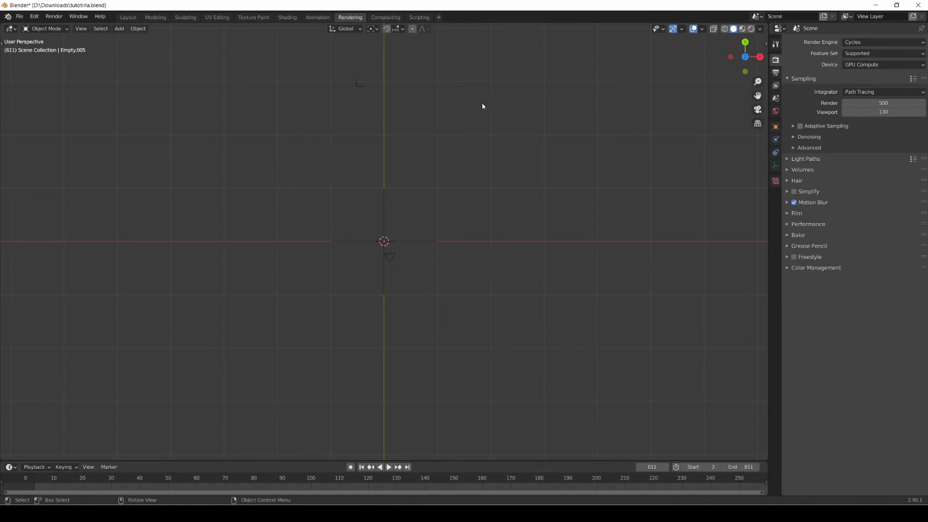
{"action": "left_click", "coordinate": [386, 17]}
{"action": "scroll", "coordinate": [325, 198], "scroll_direction": "up", "scroll_amount": 1}
{"action": "scroll", "coordinate": [322, 217], "scroll_direction": "down", "scroll_amount": 6}
{"action": "middle_click_drag", "start_coordinate": [345, 203], "coordinate": [502, 194]}
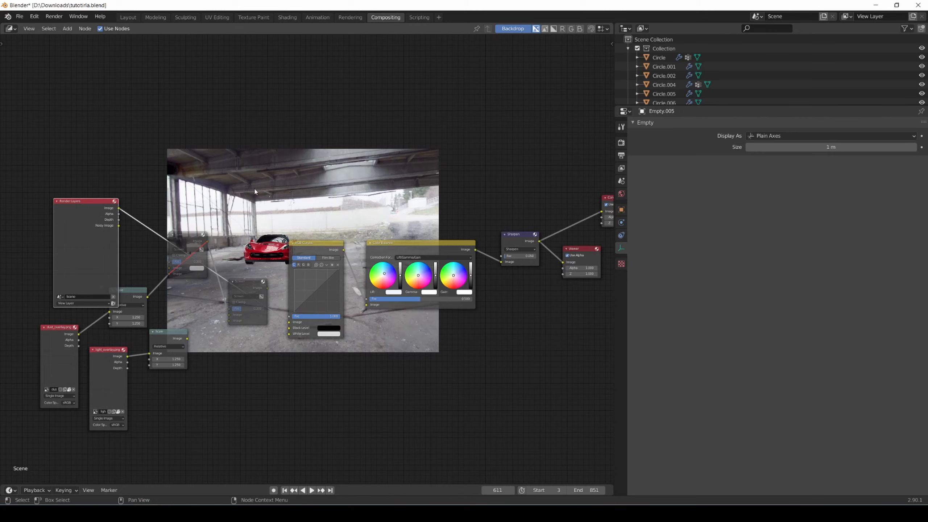
{"action": "left_click_drag", "start_coordinate": [99, 203], "coordinate": [86, 144]}
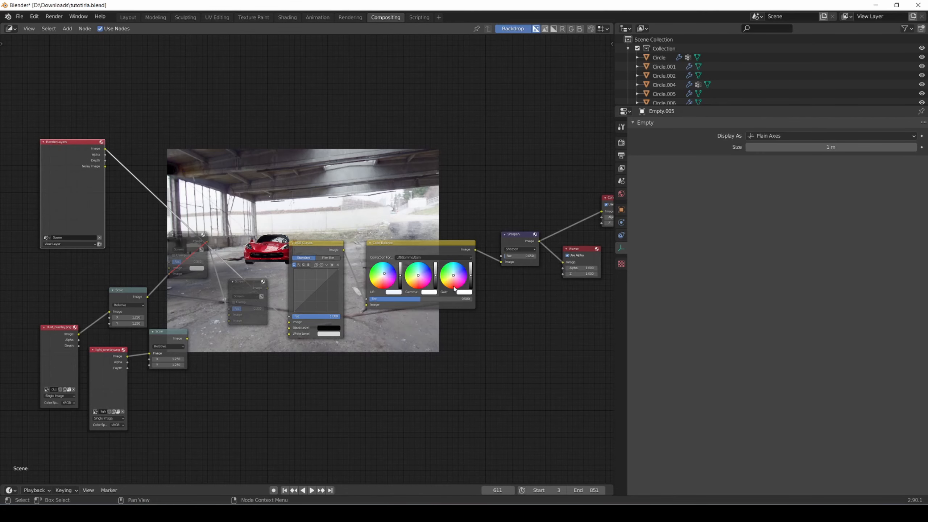
Set the Sharpen filter node's factor to 0 in the compositor.
{"action": "middle_click_drag", "start_coordinate": [518, 295], "coordinate": [445, 289]}
{"action": "scroll", "coordinate": [493, 271], "scroll_direction": "up", "scroll_amount": 2}
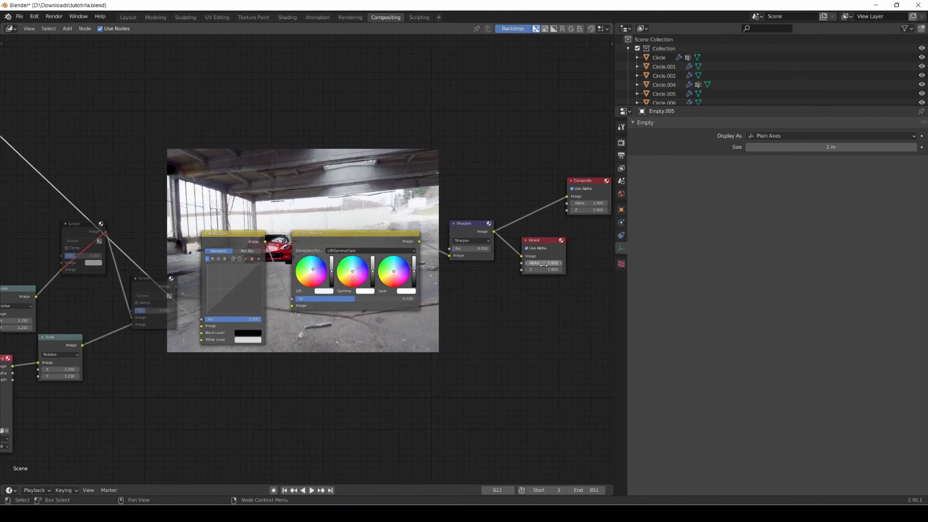
{"action": "left_click", "coordinate": [475, 249]}
{"action": "type", "text": "0"}
{"action": "key", "text": "Return"}
{"action": "scroll", "coordinate": [464, 263], "scroll_direction": "down", "scroll_amount": 1}
{"action": "middle_click_drag", "start_coordinate": [437, 272], "coordinate": [504, 295]}
{"action": "scroll", "coordinate": [494, 288], "scroll_direction": "down", "scroll_amount": 2}
{"action": "scroll", "coordinate": [492, 289], "scroll_direction": "up", "scroll_amount": 1}
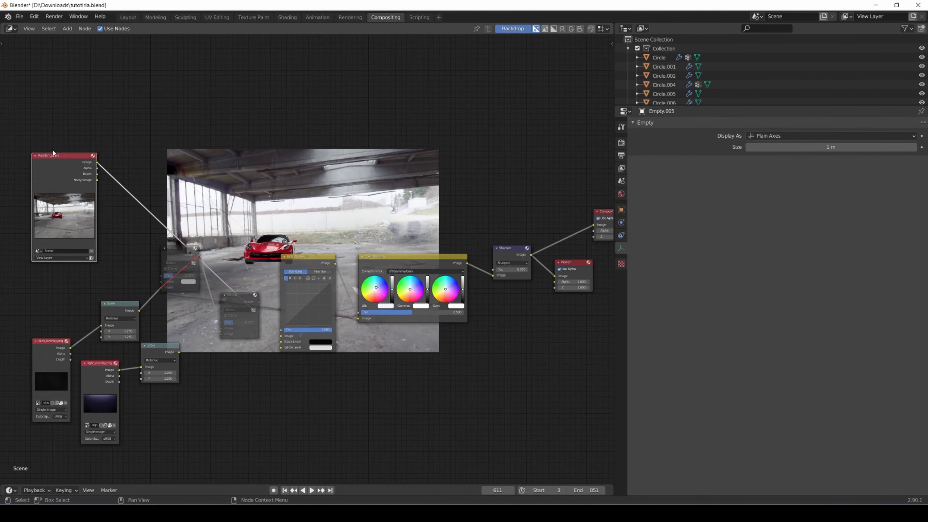
Move the Viewer and Composite nodes above the backdrop image, beside the repositioned Render Layers node.
{"action": "left_click_drag", "start_coordinate": [51, 160], "coordinate": [28, 146]}
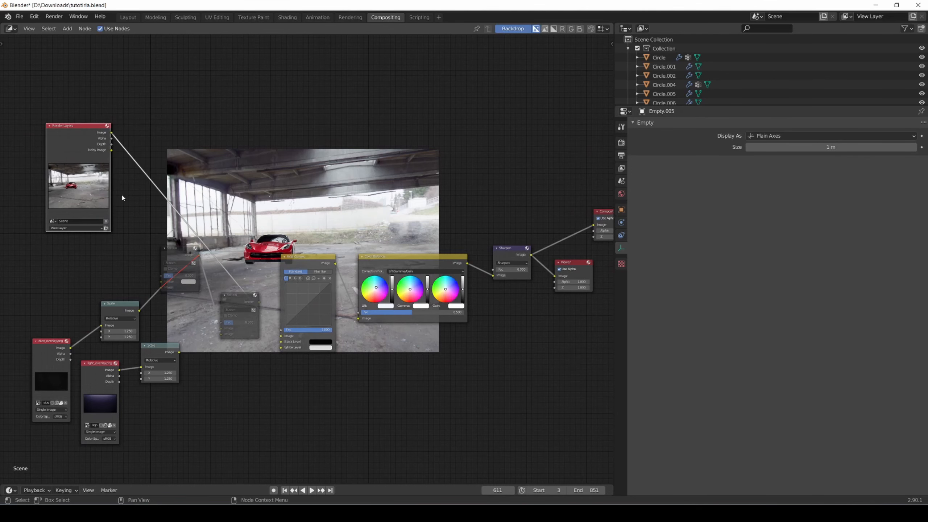
{"action": "left_click_drag", "start_coordinate": [558, 263], "coordinate": [215, 89]}
{"action": "left_click_drag", "start_coordinate": [596, 213], "coordinate": [154, 70]}
{"action": "scroll", "coordinate": [167, 103], "scroll_direction": "up", "scroll_amount": 1}
{"action": "key", "text": "g"}
{"action": "left_click", "coordinate": [198, 94]}
{"action": "middle_click_drag", "start_coordinate": [198, 94], "coordinate": [280, 146]}
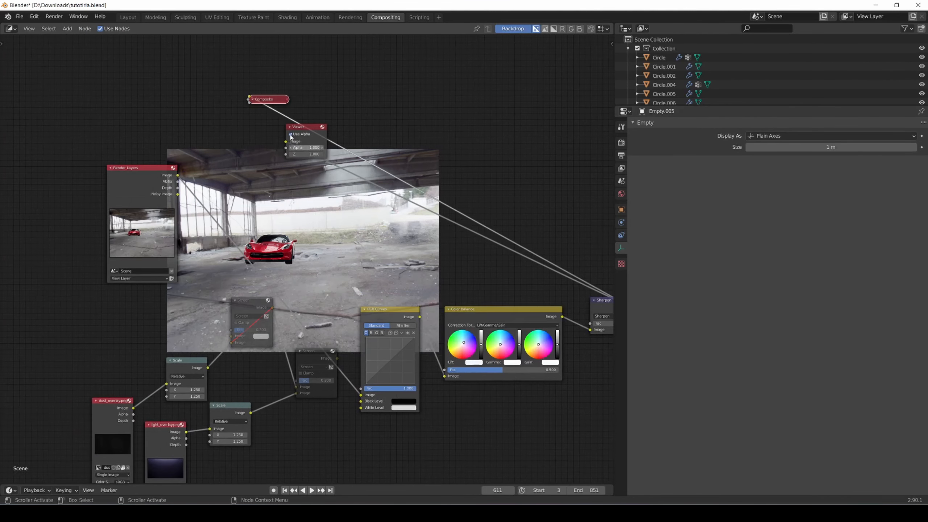
{"action": "left_click_drag", "start_coordinate": [294, 128], "coordinate": [192, 98]}
{"action": "left_click_drag", "start_coordinate": [145, 169], "coordinate": [99, 124]}
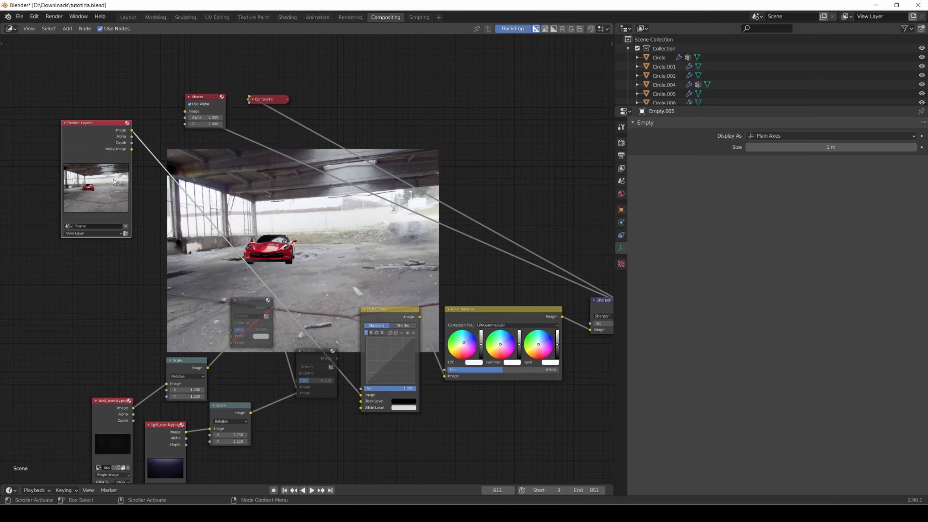
Move the Color Balance node slightly down and closer to the Sharpen node.
{"action": "left_click_drag", "start_coordinate": [416, 309], "coordinate": [490, 329]}
{"action": "middle_click_drag", "start_coordinate": [536, 322], "coordinate": [483, 312]}
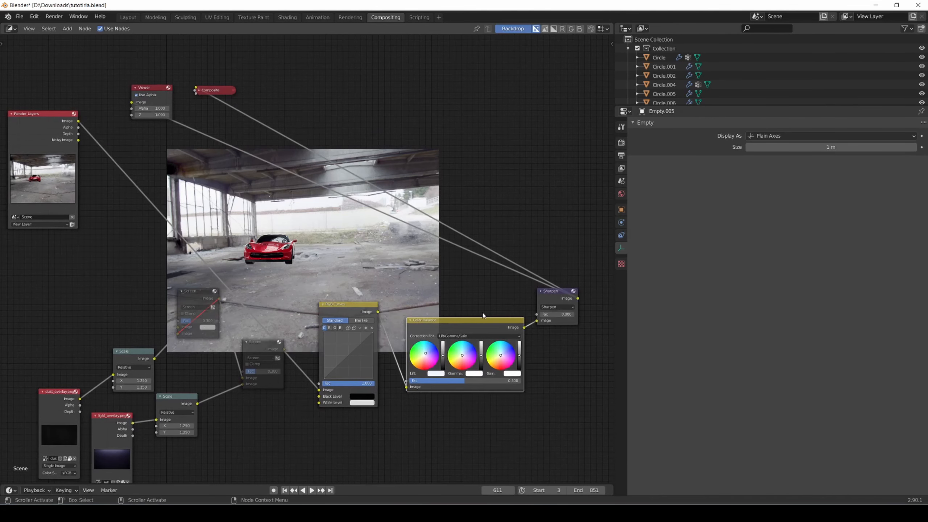
{"action": "mouse_move", "coordinate": [321, 248]}
{"action": "middle_mouse_down"}
{"action": "mouse_move", "coordinate": [406, 277]}
{"action": "mouse_move", "coordinate": [339, 252]}
{"action": "middle_mouse_up"}
{"action": "middle_click_drag", "start_coordinate": [128, 152], "coordinate": [147, 154]}
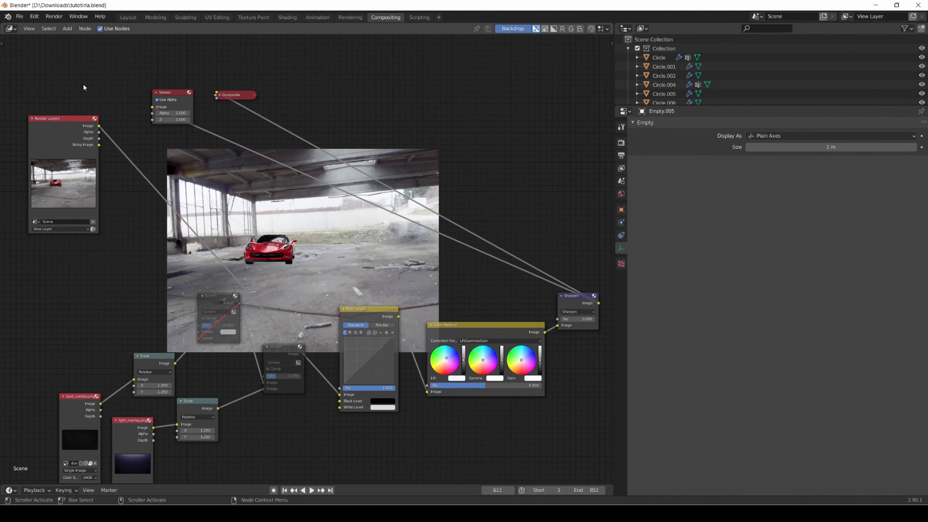
Add a Movie Clip input node above the Render Layers node, moving Render Layers down to make room.
{"action": "key", "text": "shift+a"}
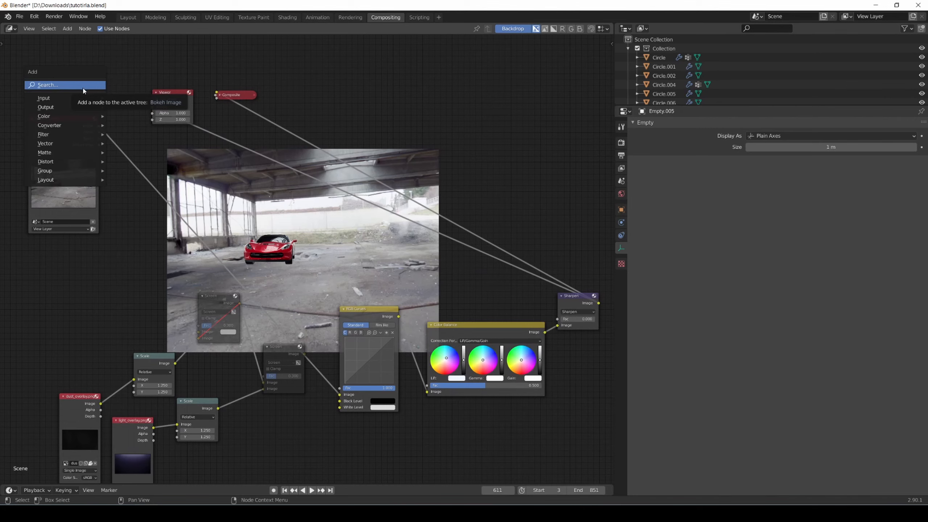
{"action": "mouse_move", "coordinate": [84, 98]}
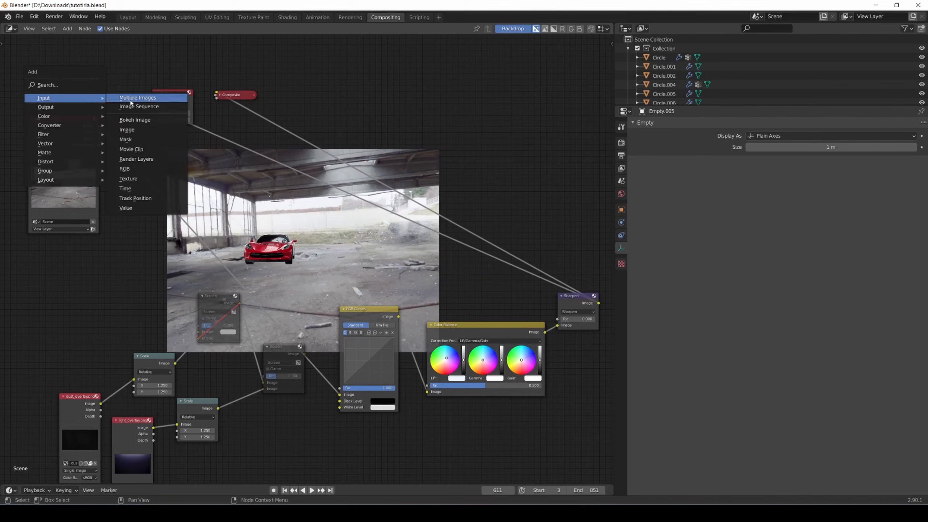
{"action": "left_click", "coordinate": [131, 149]}
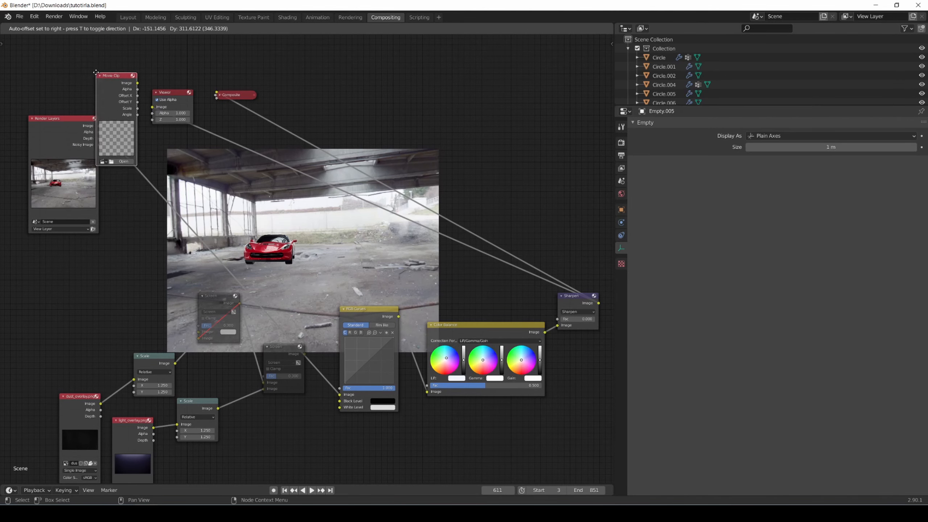
{"action": "left_click", "coordinate": [103, 59]}
{"action": "left_click_drag", "start_coordinate": [69, 120], "coordinate": [46, 136]}
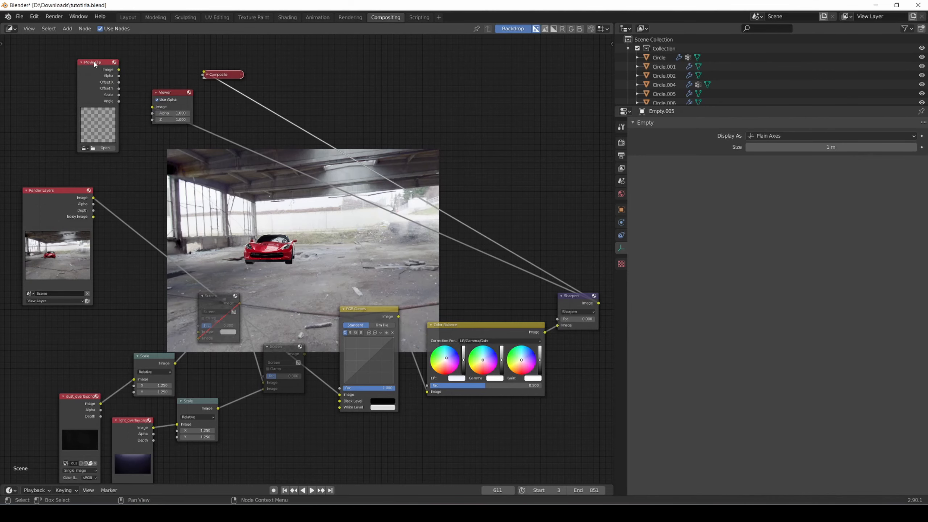
{"action": "left_click_drag", "start_coordinate": [94, 61], "coordinate": [59, 62]}
Add an Alpha Over node between the Movie Clip and Viewer nodes.
{"action": "left_click", "coordinate": [107, 99]}
{"action": "key", "text": "shift+a"}
{"action": "key", "text": "l"}
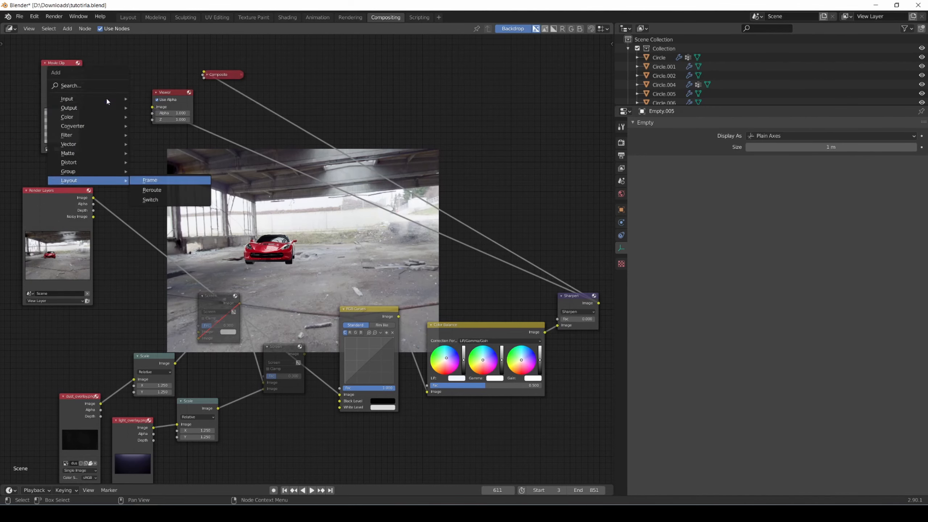
{"action": "left_click", "coordinate": [88, 87]}
{"action": "type", "text": "alp"}
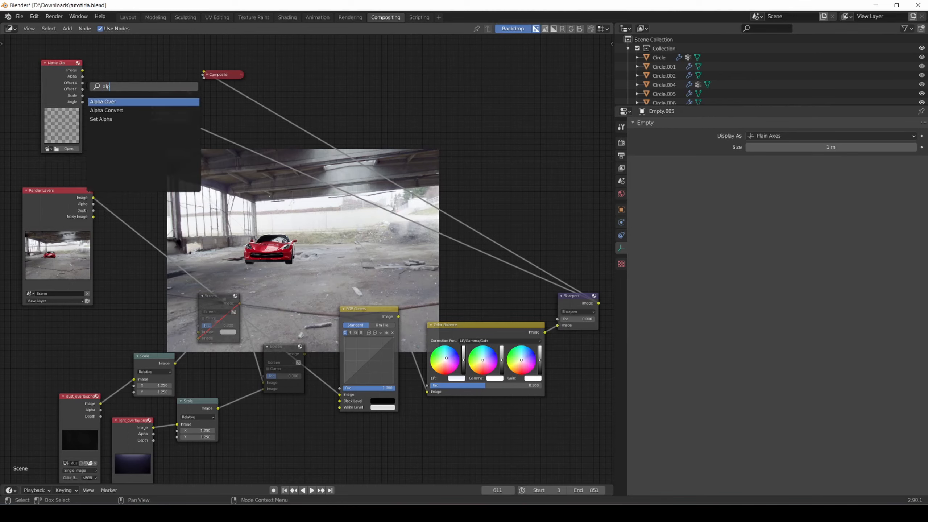
{"action": "left_click", "coordinate": [106, 104]}
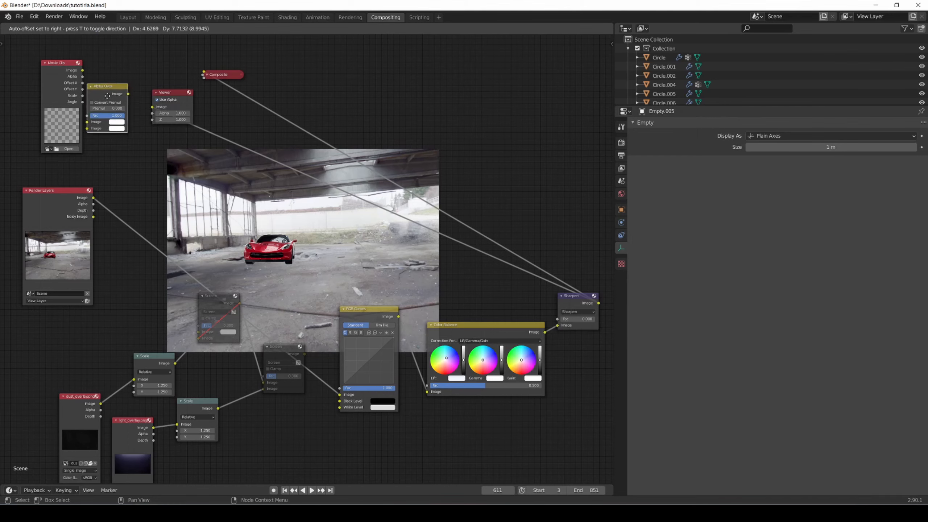
{"action": "left_click", "coordinate": [115, 81]}
Connect the Movie Clip image to Alpha Over's first image input and the Render Layers image to its second.
{"action": "left_click_drag", "start_coordinate": [63, 67], "coordinate": [101, 100]}
{"action": "left_click_drag", "start_coordinate": [93, 198], "coordinate": [101, 106]}
{"action": "left_click_drag", "start_coordinate": [132, 65], "coordinate": [130, 53]}
Connect the Alpha Over image output to both the Viewer and Composite nodes, spacing those two nodes apart.
{"action": "left_click", "coordinate": [141, 62]}
{"action": "left_click_drag", "start_coordinate": [141, 60], "coordinate": [146, 67]}
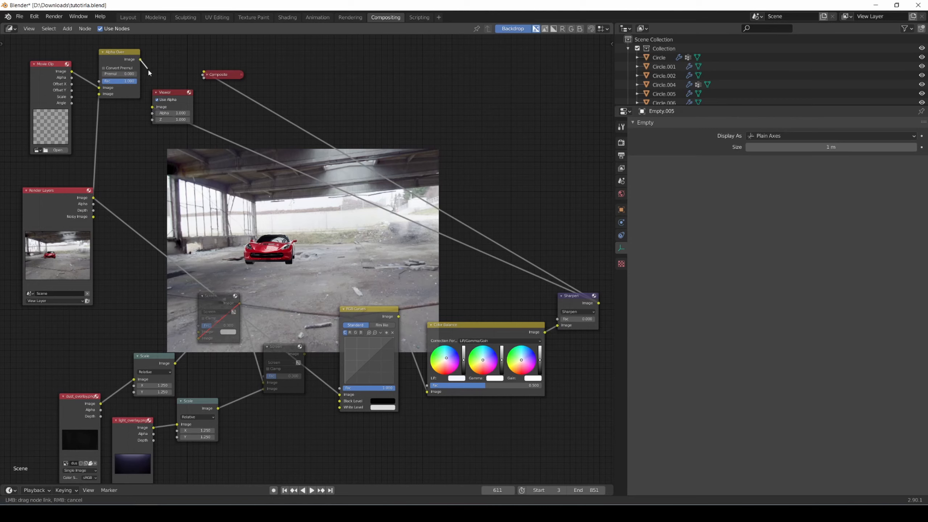
{"action": "left_click_drag", "start_coordinate": [157, 85], "coordinate": [180, 46]}
{"action": "left_click_drag", "start_coordinate": [219, 76], "coordinate": [223, 103]}
{"action": "left_click_drag", "start_coordinate": [140, 59], "coordinate": [215, 112]}
{"action": "left_click", "coordinate": [54, 150]}
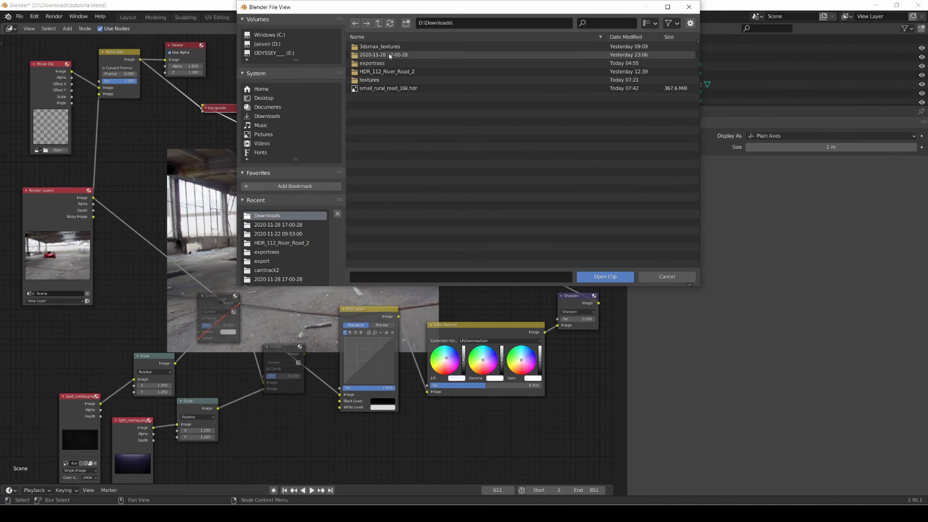
{"action": "left_click", "coordinate": [269, 44]}
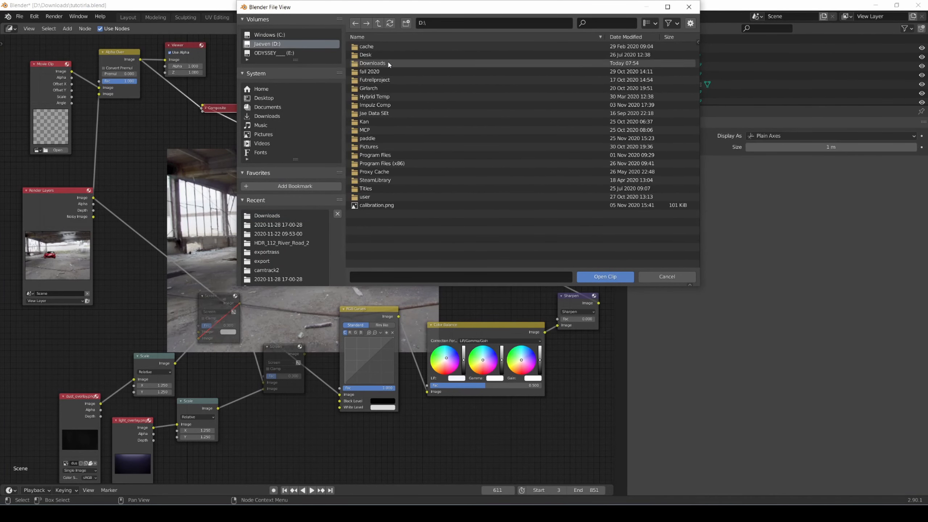
{"action": "double_click", "coordinate": [372, 63]}
{"action": "double_click", "coordinate": [383, 55]}
{"action": "left_click", "coordinate": [383, 49]}
{"action": "double_click", "coordinate": [383, 49]}
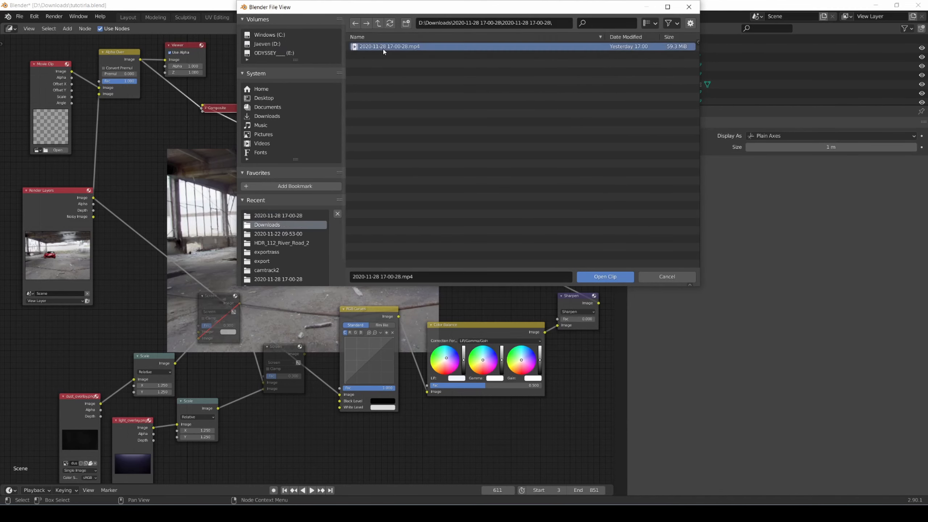
{"action": "double_click", "coordinate": [383, 49]}
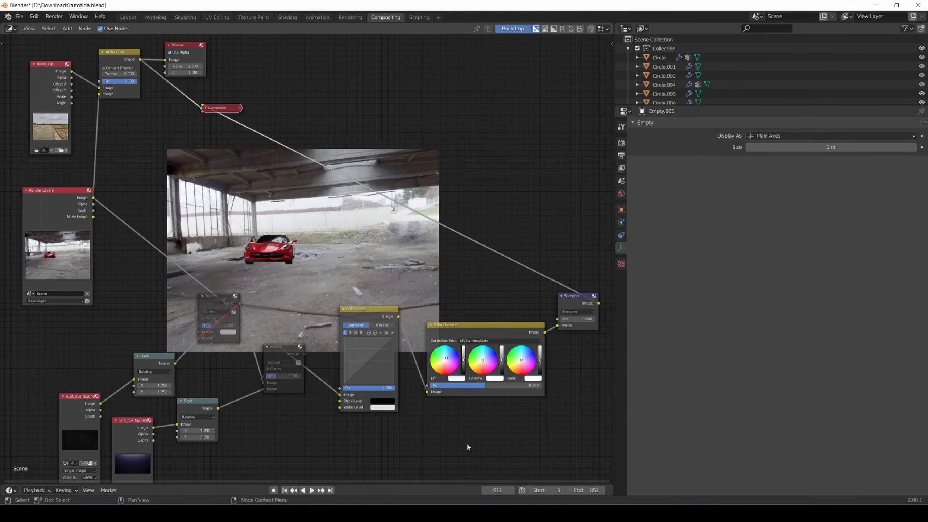
{"action": "key", "text": "F12"}
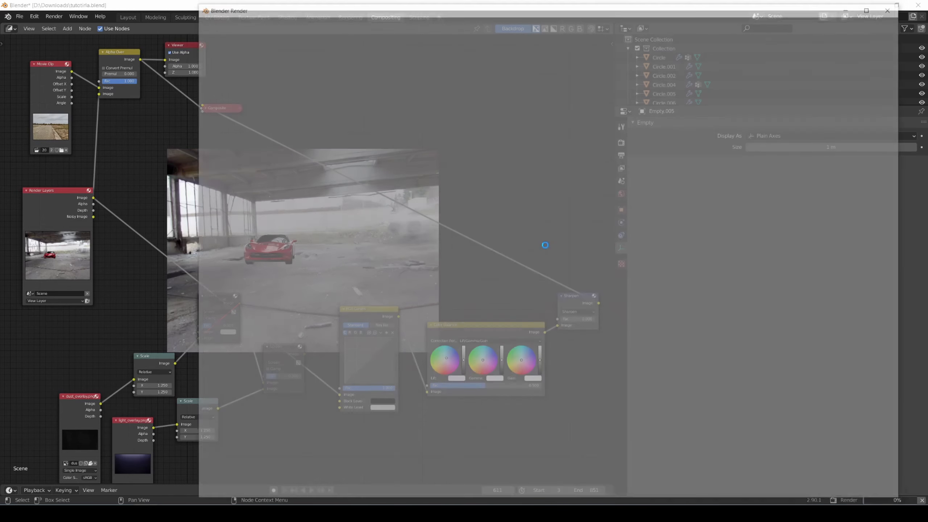
{"action": "key", "text": "Escape"}
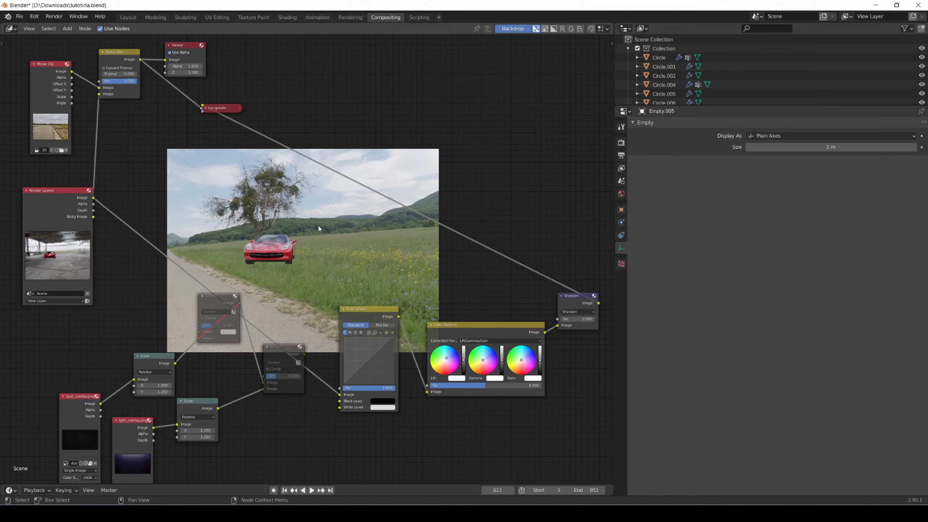
Enable Transparent in the render's Film settings and render frame 611 again.
{"action": "left_click", "coordinate": [621, 143]}
{"action": "scroll", "coordinate": [783, 305], "scroll_direction": "down", "scroll_amount": 4}
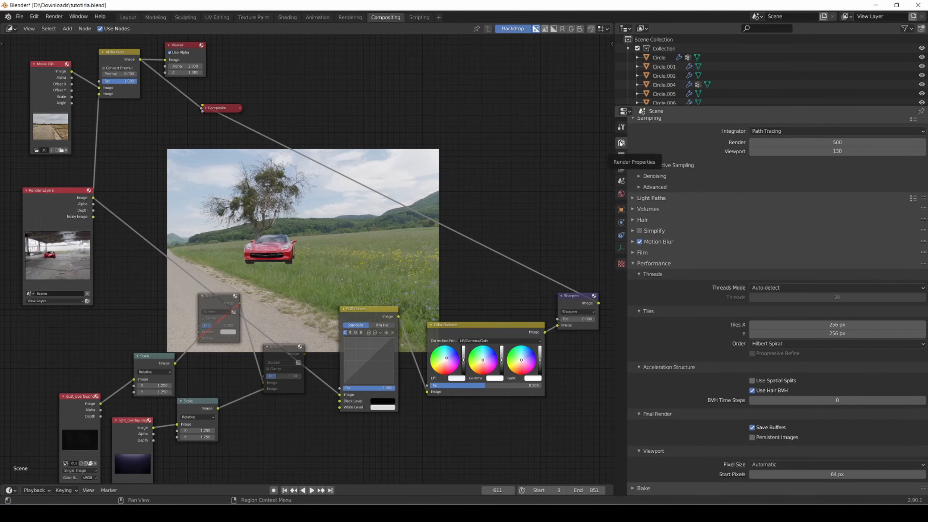
{"action": "scroll", "coordinate": [787, 319], "scroll_direction": "down", "scroll_amount": 2}
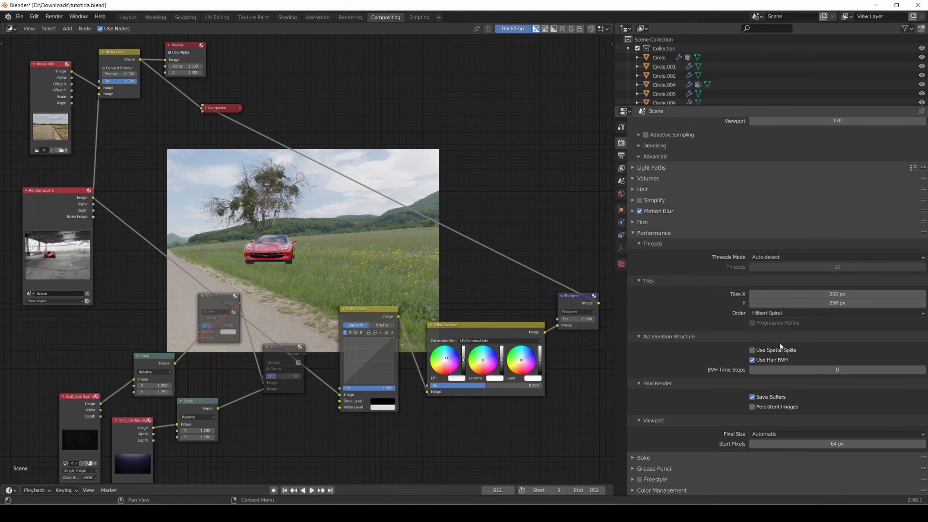
{"action": "left_click", "coordinate": [634, 223]}
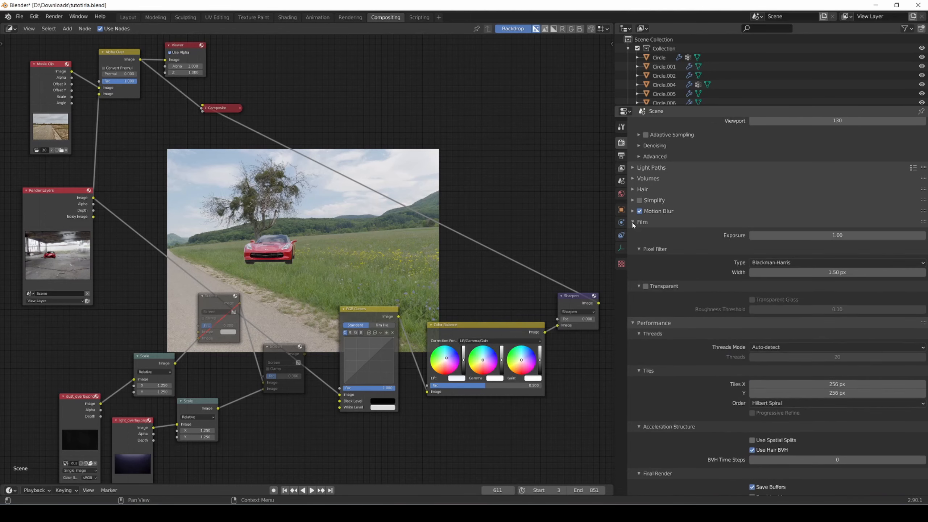
{"action": "left_click", "coordinate": [645, 287]}
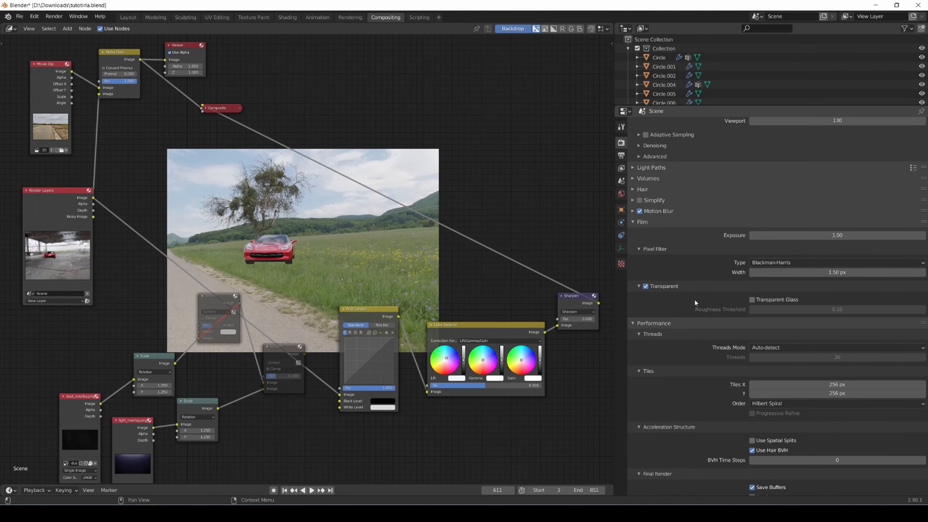
{"action": "key", "text": "F12"}
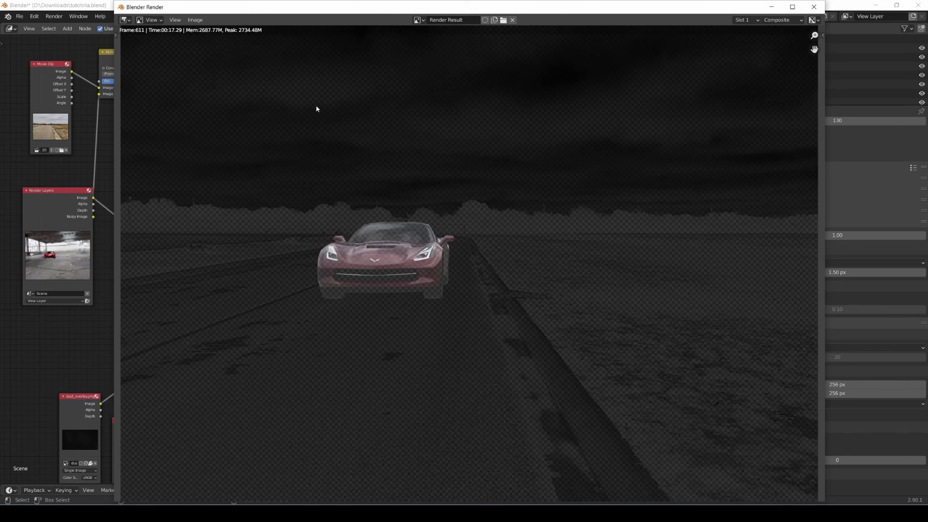
{"action": "left_click", "coordinate": [814, 6]}
Delete the old Composite node from the node tree.
{"action": "middle_click_drag", "start_coordinate": [326, 101], "coordinate": [339, 107]}
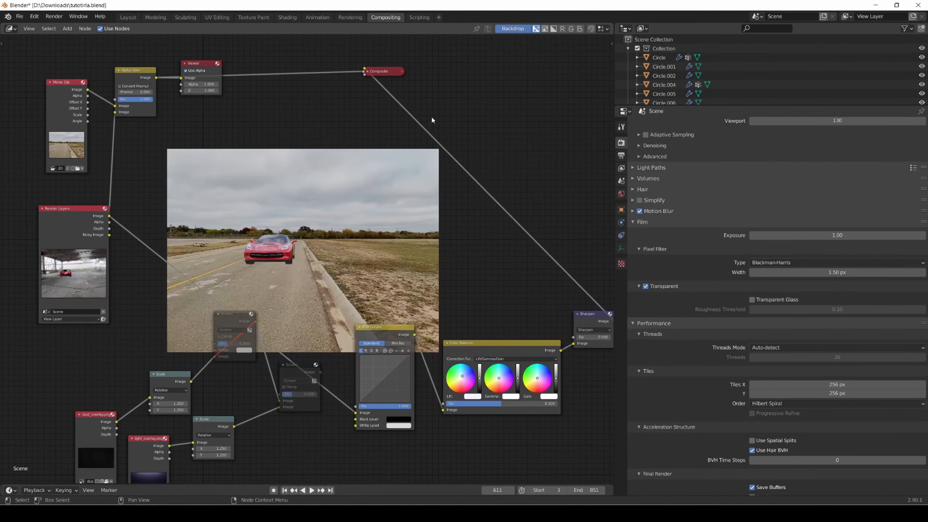
{"action": "middle_click_drag", "start_coordinate": [581, 275], "coordinate": [558, 266]}
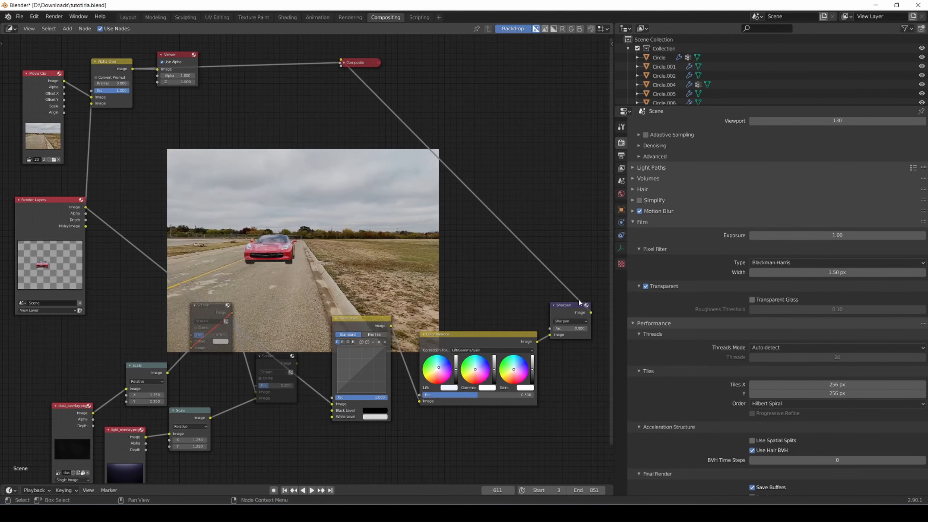
{"action": "middle_click_drag", "start_coordinate": [356, 64], "coordinate": [401, 117]}
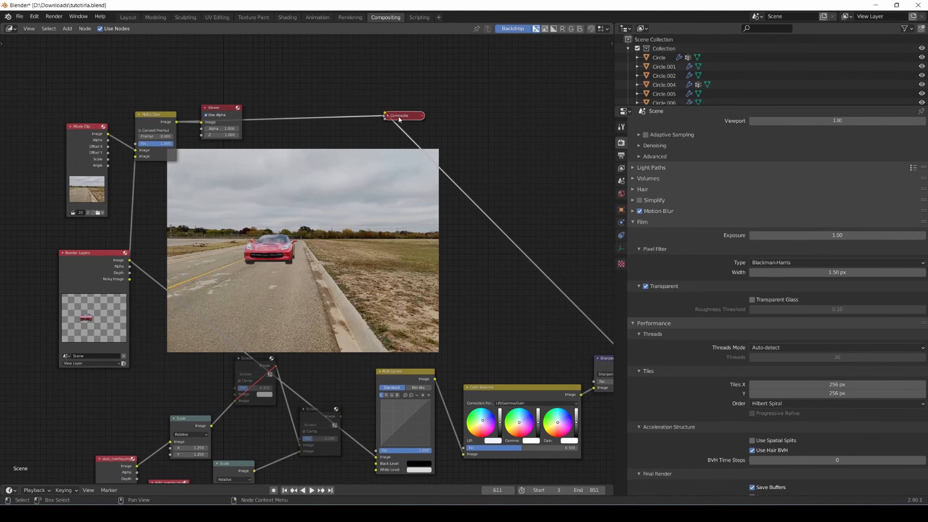
{"action": "key", "text": "Delete"}
Move the Movie Clip, Alpha Over and Viewer nodes clear of the backdrop image.
{"action": "middle_click_drag", "start_coordinate": [288, 119], "coordinate": [339, 116]}
{"action": "left_click_drag", "start_coordinate": [131, 129], "coordinate": [117, 110]}
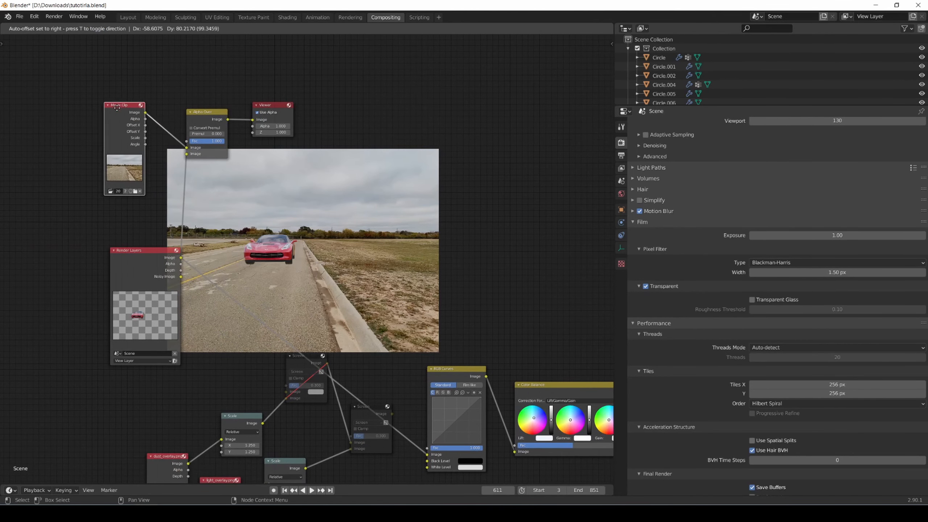
{"action": "left_click_drag", "start_coordinate": [209, 112], "coordinate": [194, 83]}
{"action": "left_click_drag", "start_coordinate": [272, 105], "coordinate": [262, 80]}
{"action": "left_click_drag", "start_coordinate": [121, 104], "coordinate": [86, 83]}
Add a new Composite output node just below the Viewer node.
{"action": "key", "text": "shift+a"}
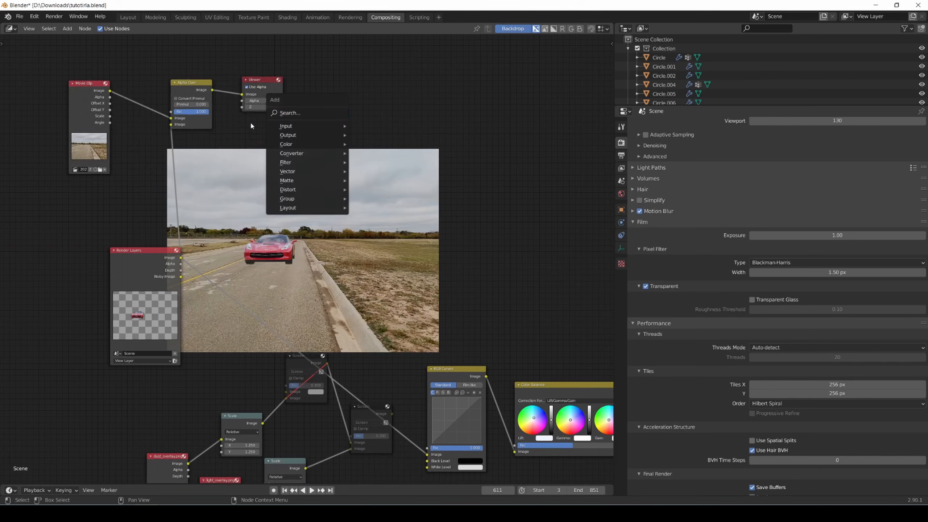
{"action": "left_click", "coordinate": [305, 113]}
{"action": "type", "text": "com po"}
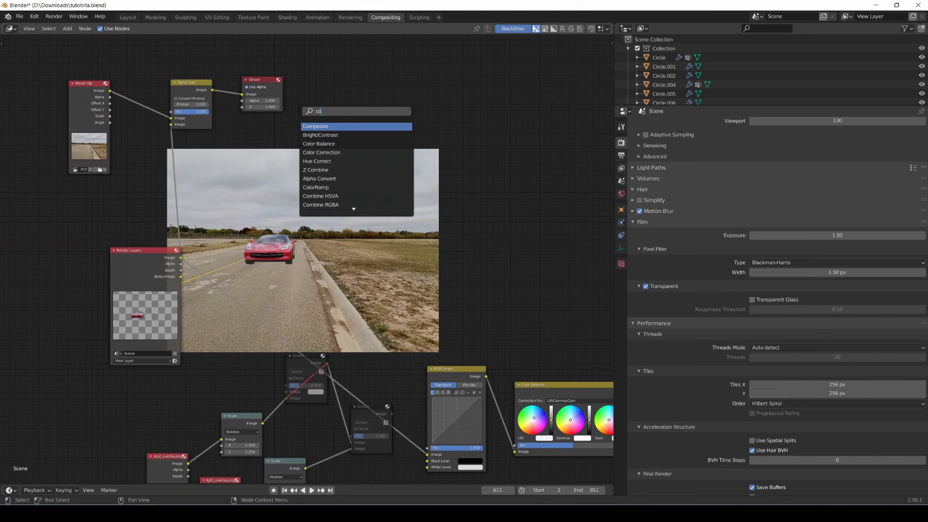
{"action": "key", "text": "BackSpace"}
{"action": "key", "text": "BackSpace"}
{"action": "key", "text": "BackSpace"}
{"action": "type", "text": "po"}
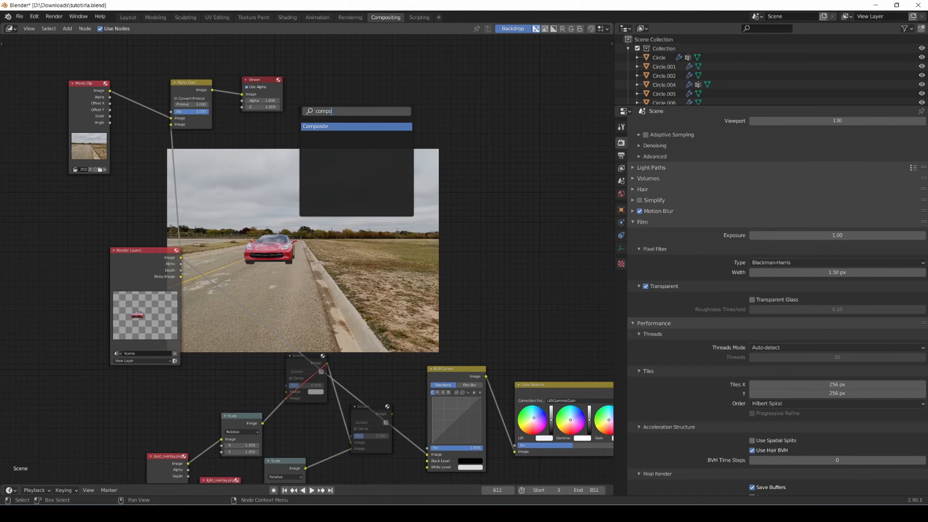
{"action": "left_click", "coordinate": [313, 127]}
{"action": "left_click", "coordinate": [266, 119]}
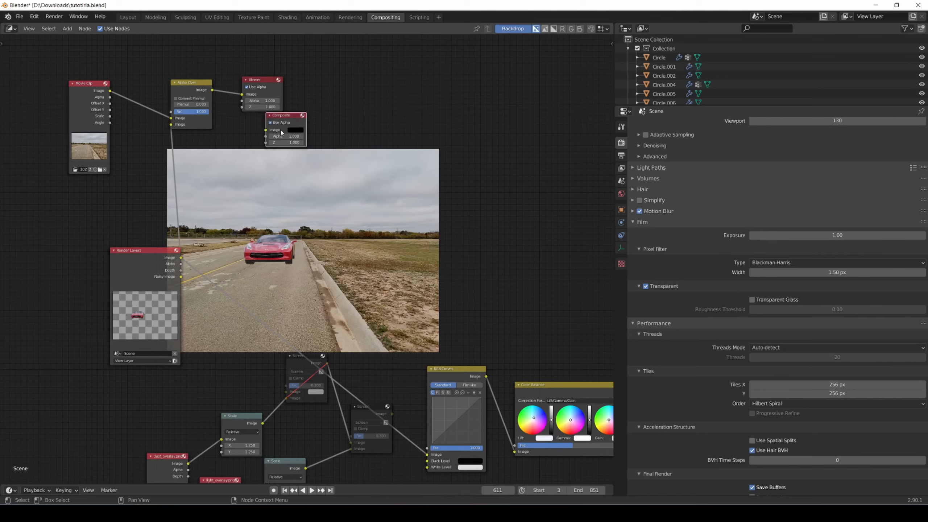
Move the Viewer node up, connect the Alpha Over image to the new Composite node, and render the frame.
{"action": "left_click_drag", "start_coordinate": [261, 81], "coordinate": [267, 59]}
{"action": "left_click_drag", "start_coordinate": [212, 90], "coordinate": [251, 121]}
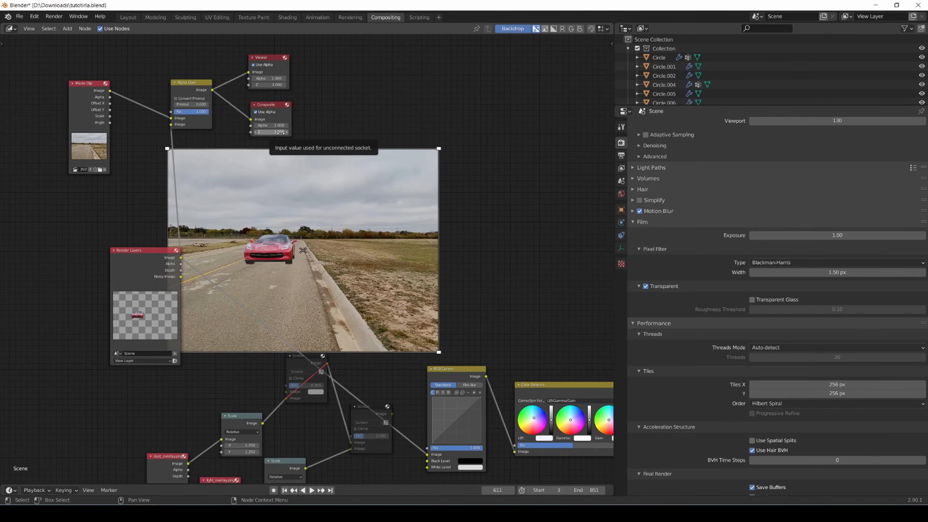
{"action": "key", "text": "F12"}
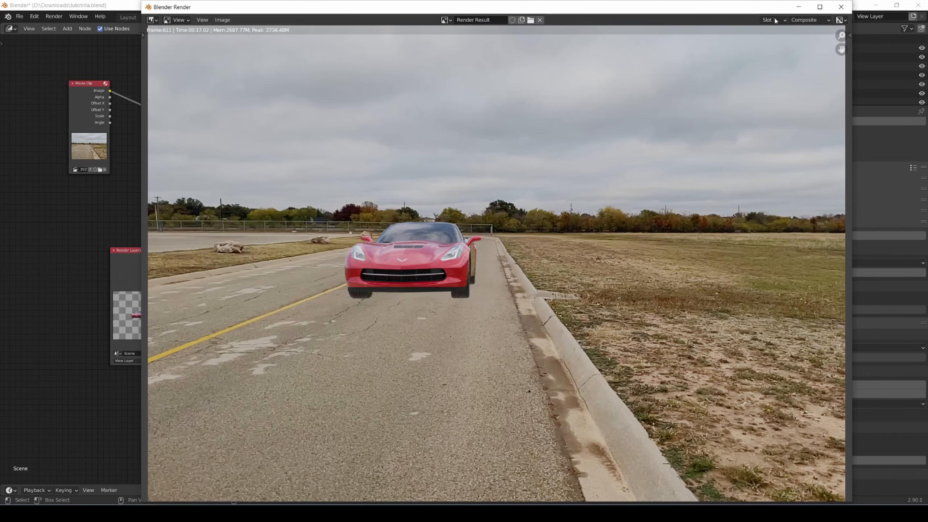
{"action": "left_click", "coordinate": [841, 6]}
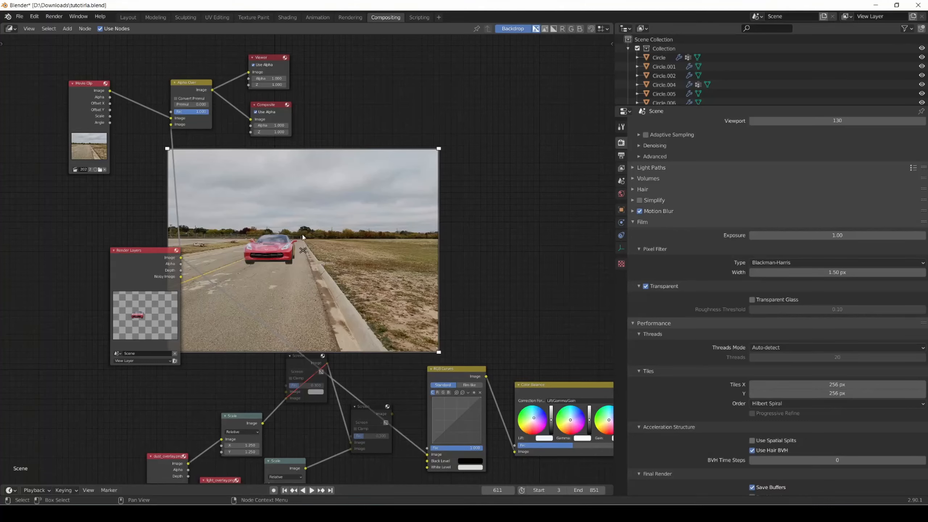
Switch to the Animation workspace.
{"action": "left_click", "coordinate": [318, 17]}
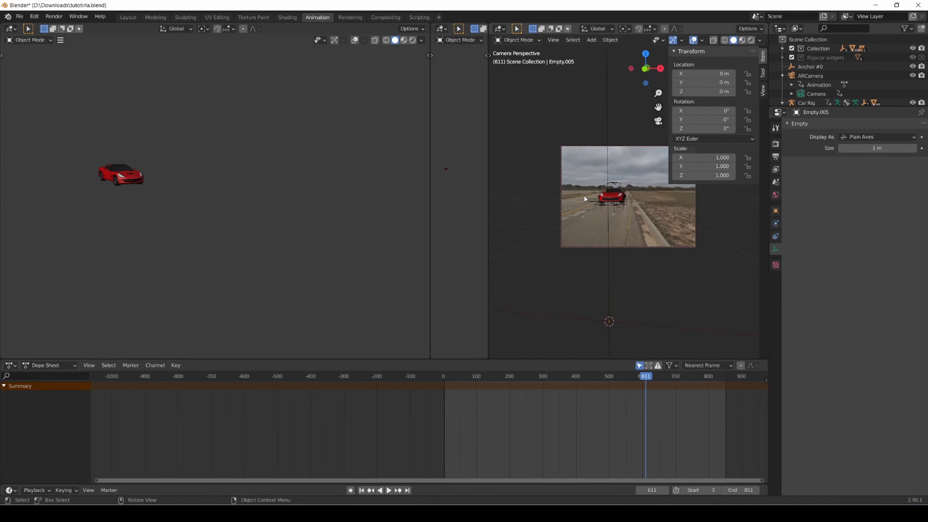
{"action": "left_click_drag", "start_coordinate": [84, 143], "coordinate": [145, 204]}
{"action": "left_click_drag", "start_coordinate": [709, 75], "coordinate": [716, 75]}
{"action": "key", "text": "ctrl+z"}
{"action": "key", "text": "ctrl+z"}
{"action": "key", "text": "KP_0"}
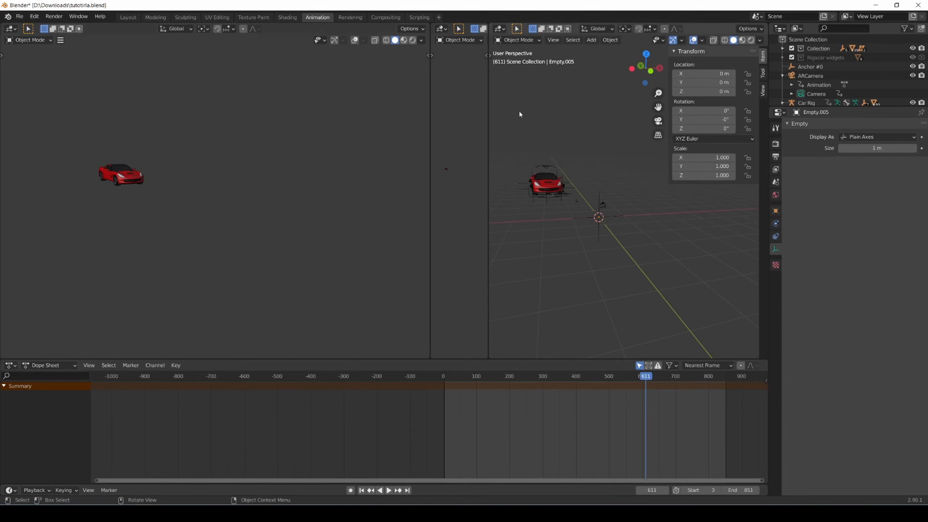
{"action": "left_click_drag", "start_coordinate": [87, 156], "coordinate": [153, 193]}
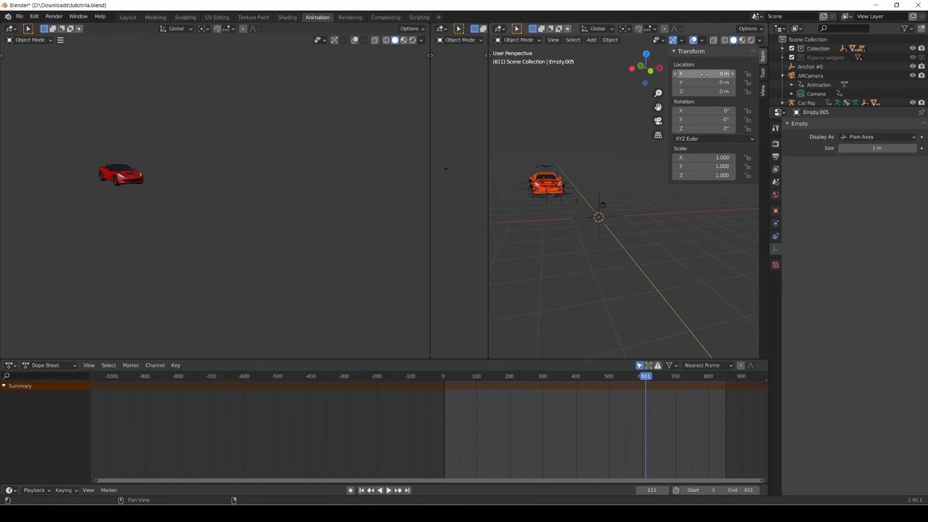
{"action": "left_click_drag", "start_coordinate": [704, 74], "coordinate": [721, 74]}
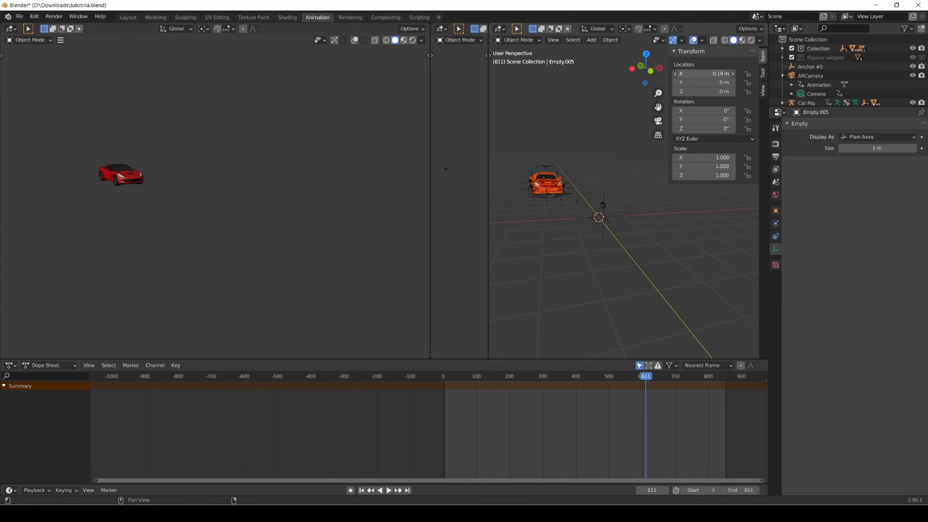
{"action": "key", "text": "ctrl+z"}
{"action": "key", "text": "ctrl+z"}
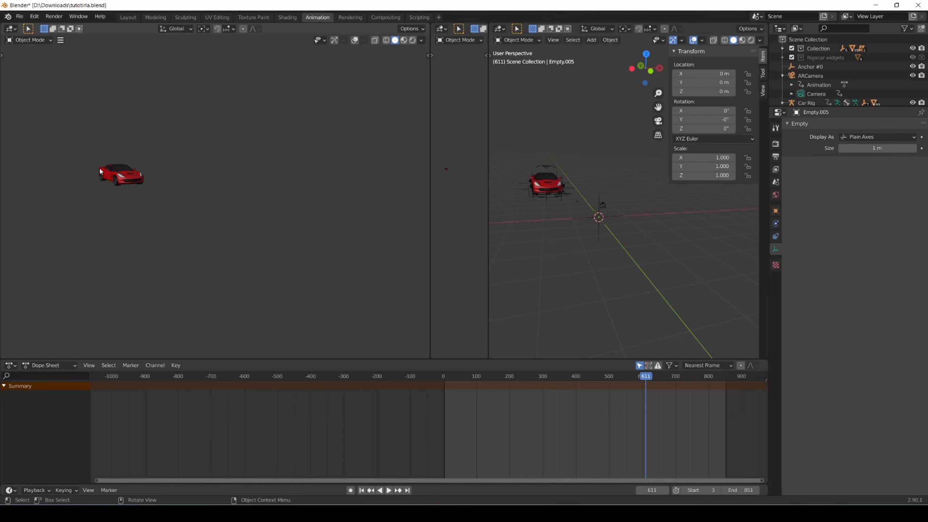
Select the Car Rig and move it to about X -1.36 m, Y 9.25 m.
{"action": "left_click", "coordinate": [806, 103]}
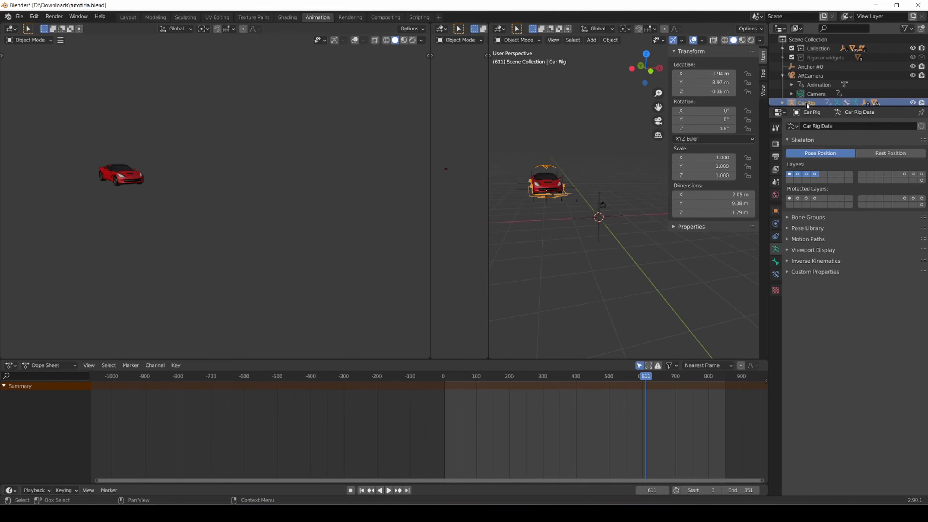
{"action": "left_click_drag", "start_coordinate": [713, 82], "coordinate": [737, 73]}
{"action": "left_click", "coordinate": [554, 115]}
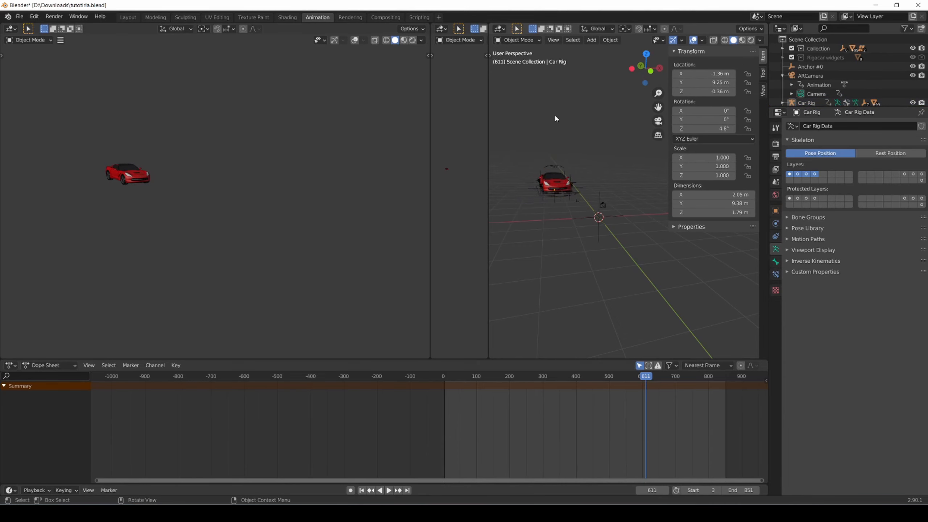
Shift the Car Rig to X -1.76 m to line it up with the road in the camera view.
{"action": "key", "text": "KP_0"}
{"action": "left_click_drag", "start_coordinate": [83, 162], "coordinate": [135, 201]}
{"action": "left_click", "coordinate": [819, 101]}
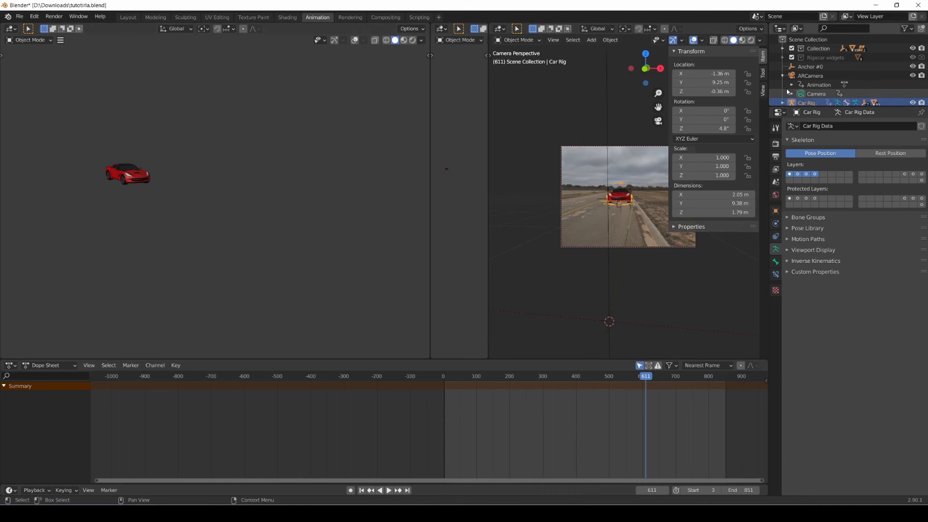
{"action": "left_click_drag", "start_coordinate": [716, 74], "coordinate": [691, 74]}
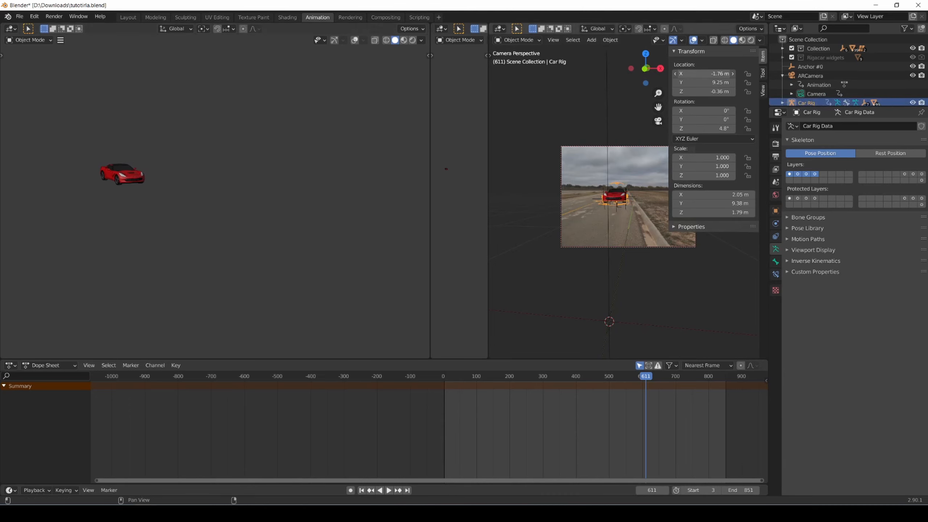
{"action": "left_click", "coordinate": [583, 280]}
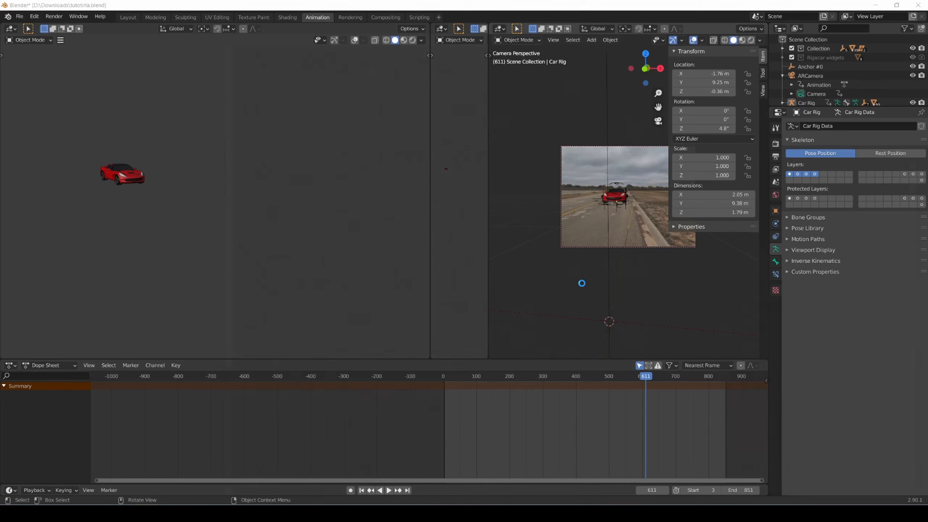
Render frame 611 to check the repositioned car against the footage, then close the render.
{"action": "key", "text": "F12"}
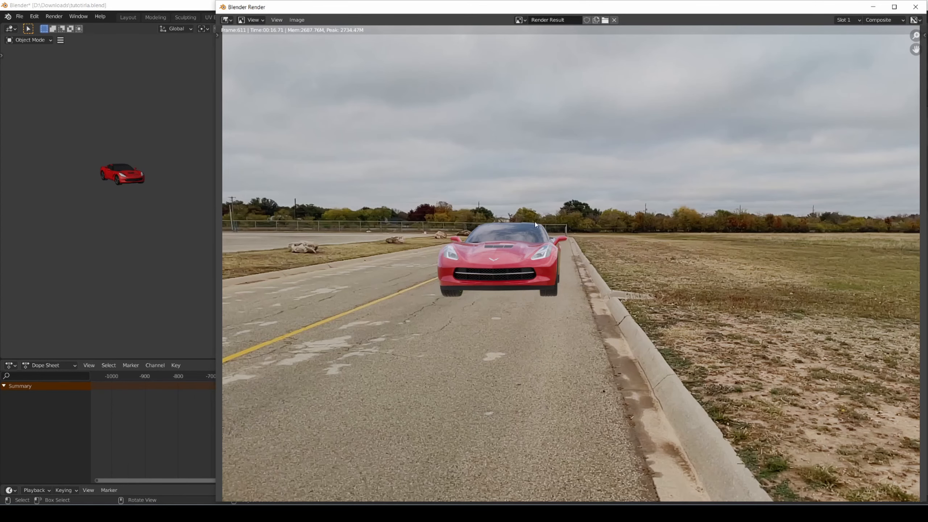
{"action": "left_click_drag", "start_coordinate": [783, 8], "coordinate": [741, 9]}
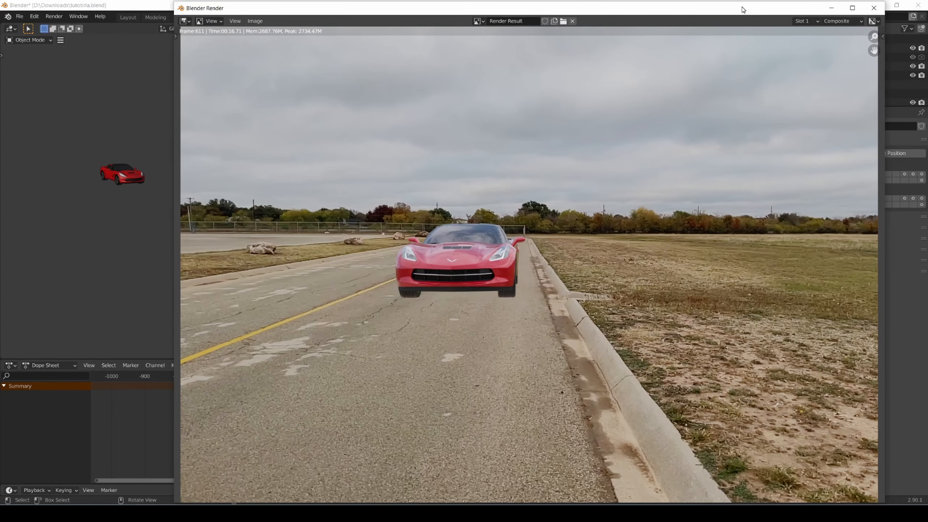
{"action": "left_click", "coordinate": [874, 9]}
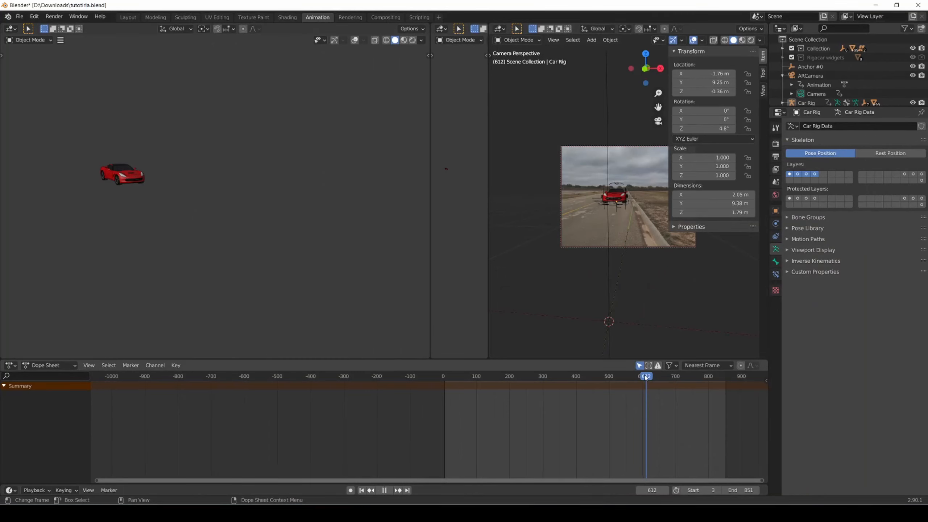
Scrub through the timeline to check the car's placement at other frames, then stop playback.
{"action": "left_click", "coordinate": [551, 377]}
{"action": "key", "text": "Escape"}
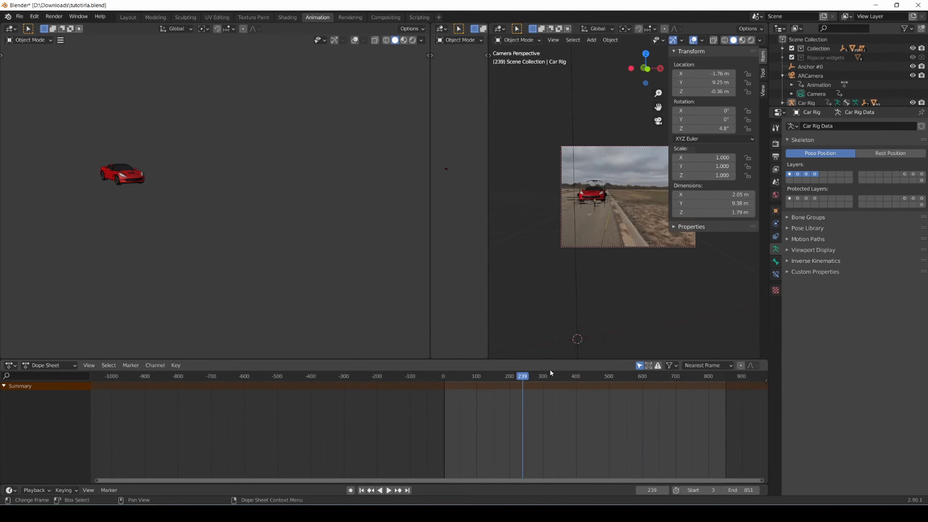
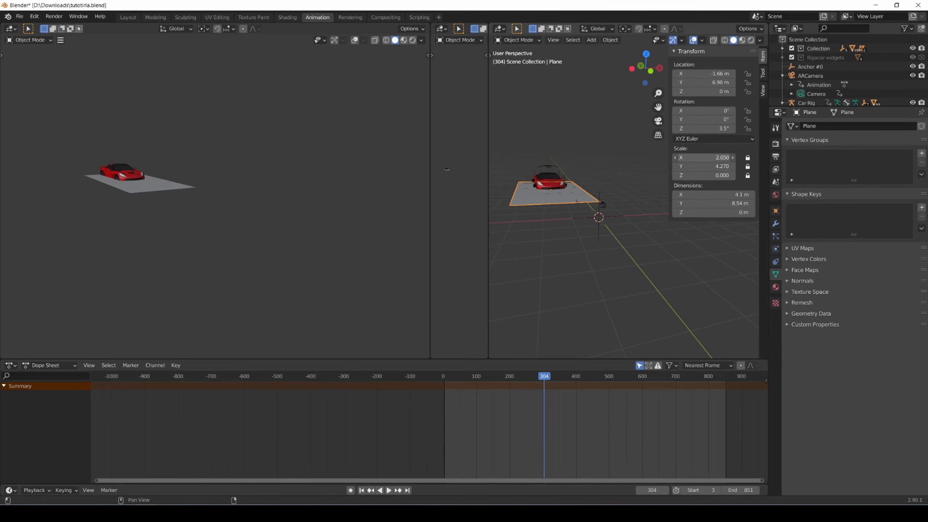
Position the plane beneath the car at X -1.67 m, Y 9.28 m, Z -0.3 m, with its X scale at 3.31.
{"action": "left_click_drag", "start_coordinate": [717, 75], "coordinate": [806, 83]}
{"action": "left_click_drag", "start_coordinate": [723, 91], "coordinate": [705, 91]}
{"action": "left_click", "coordinate": [160, 109]}
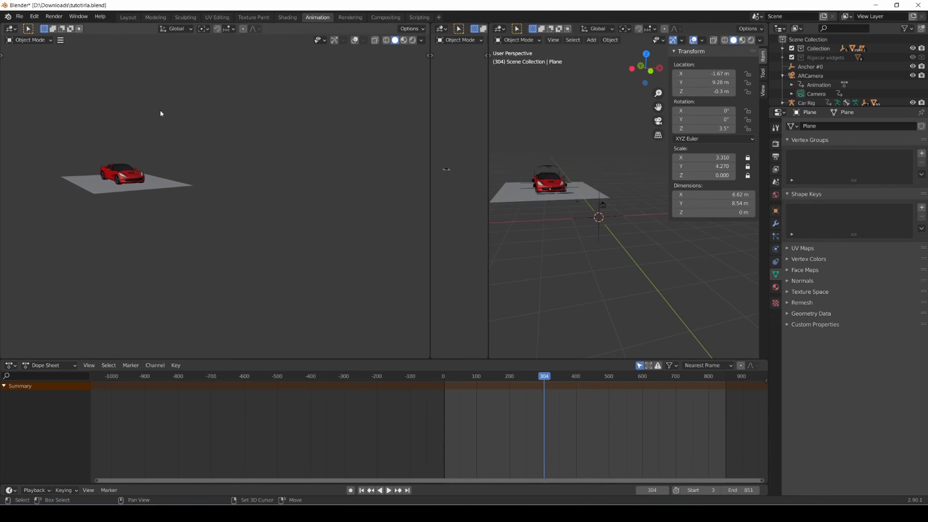
Fly in close to the car's front wheel to examine how the tyre meets the ground plane.
{"action": "key", "text": "shift+grave"}
{"action": "key", "text": "w"}
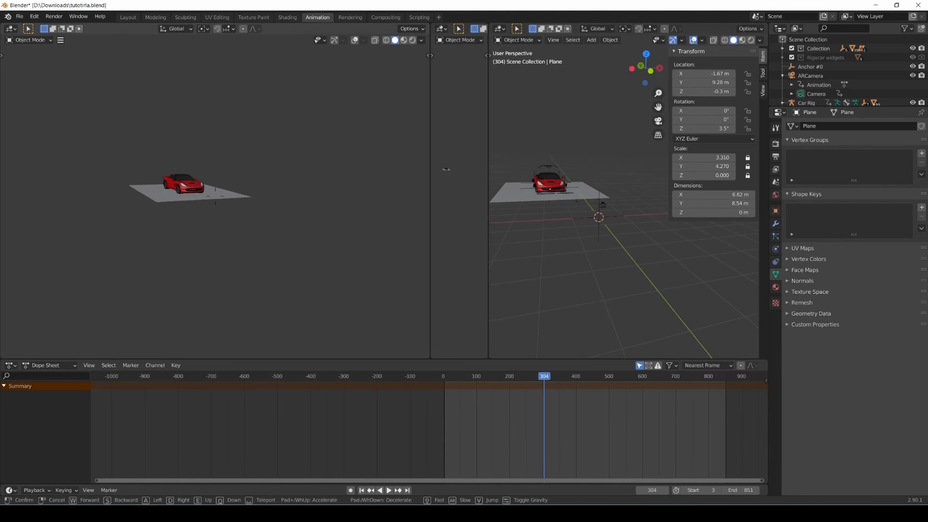
{"action": "key", "text": "w"}
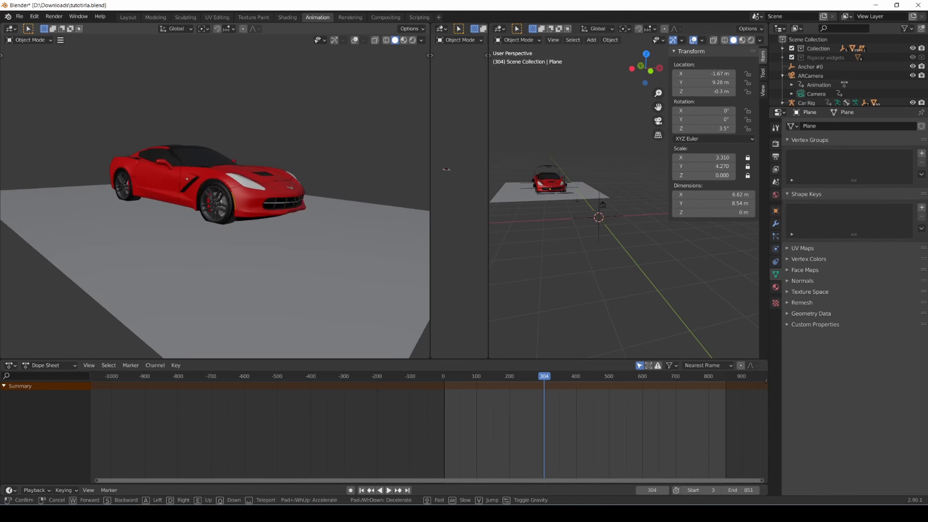
{"action": "key", "text": "w"}
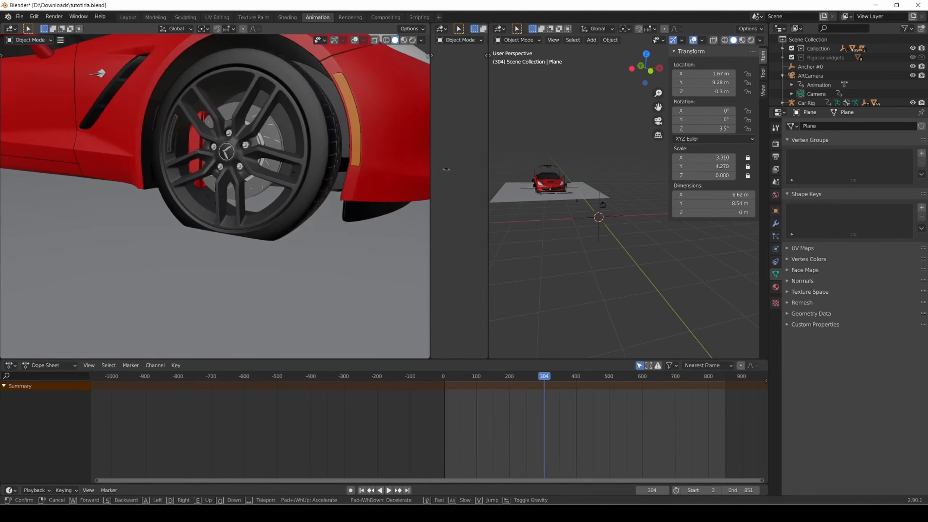
{"action": "key", "text": "s"}
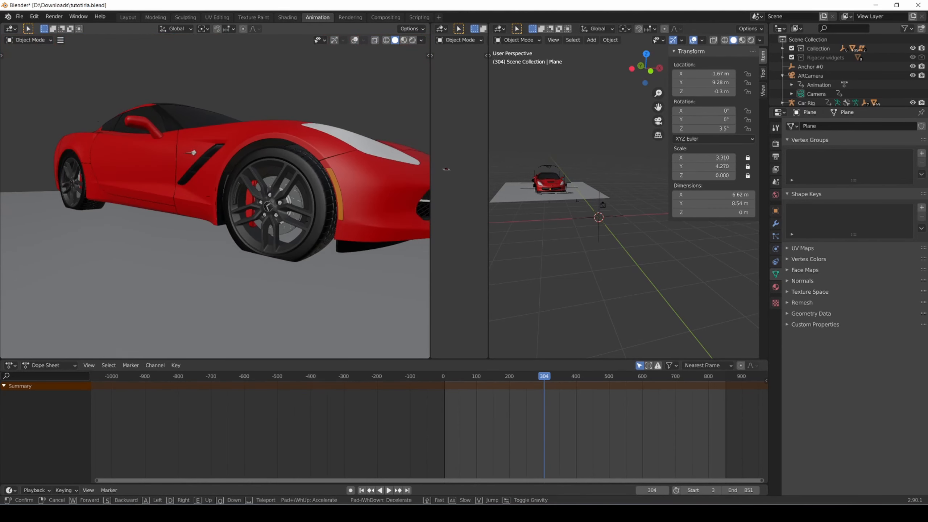
{"action": "left_click", "coordinate": [204, 158]}
{"action": "left_click", "coordinate": [204, 158]}
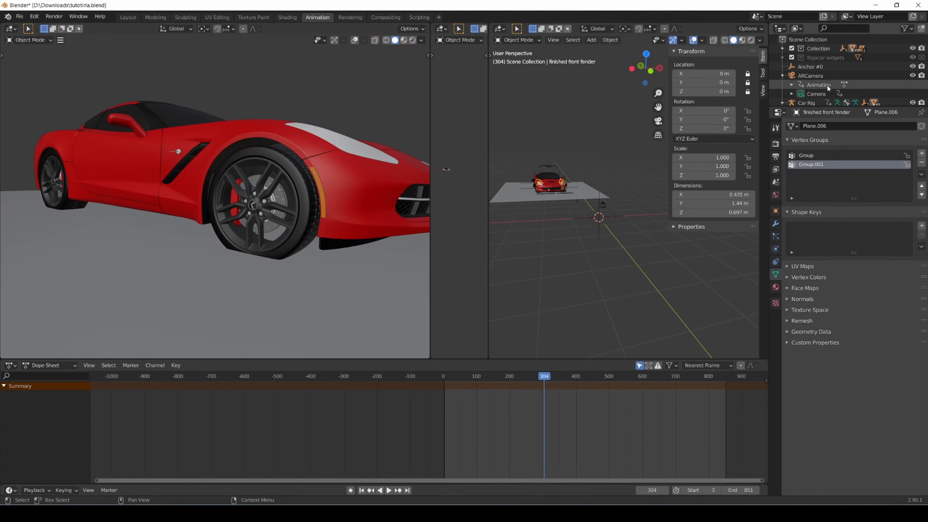
Try adjusting the Car Rig's Z location relative to the ground plane, and undo the change.
{"action": "left_click", "coordinate": [819, 101]}
{"action": "left_click_drag", "start_coordinate": [716, 94], "coordinate": [721, 94]}
{"action": "key", "text": "ctrl+z"}
Select the ground plane and lower it to Z -0.34 m under the tyres.
{"action": "left_click", "coordinate": [507, 196]}
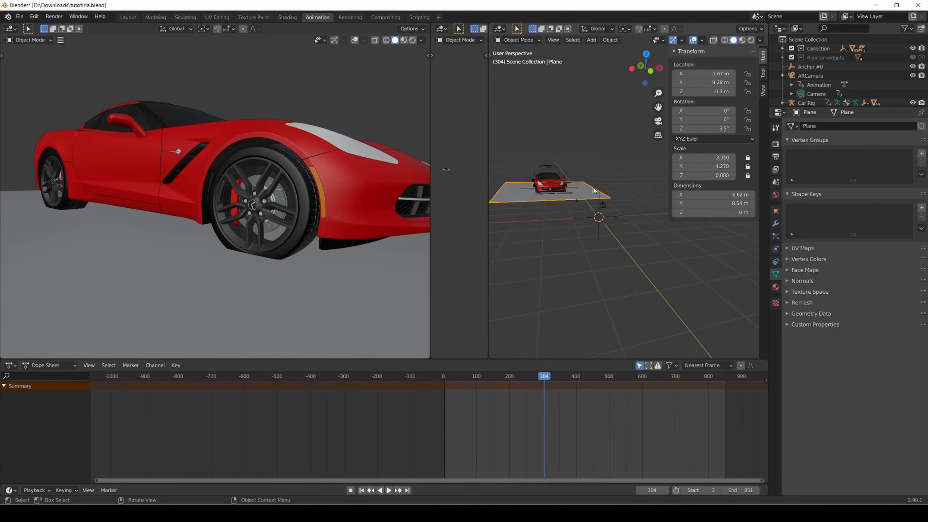
{"action": "left_click_drag", "start_coordinate": [721, 92], "coordinate": [722, 92]}
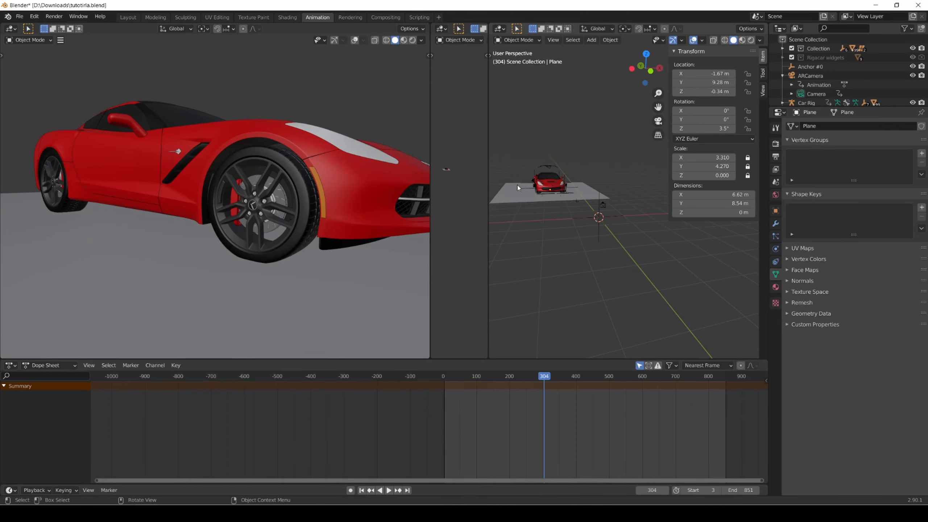
Make the ground plane a Shadow Catcher and turn off its Diffuse and Glossy ray visibility.
{"action": "left_click", "coordinate": [775, 287]}
{"action": "left_click", "coordinate": [775, 211]}
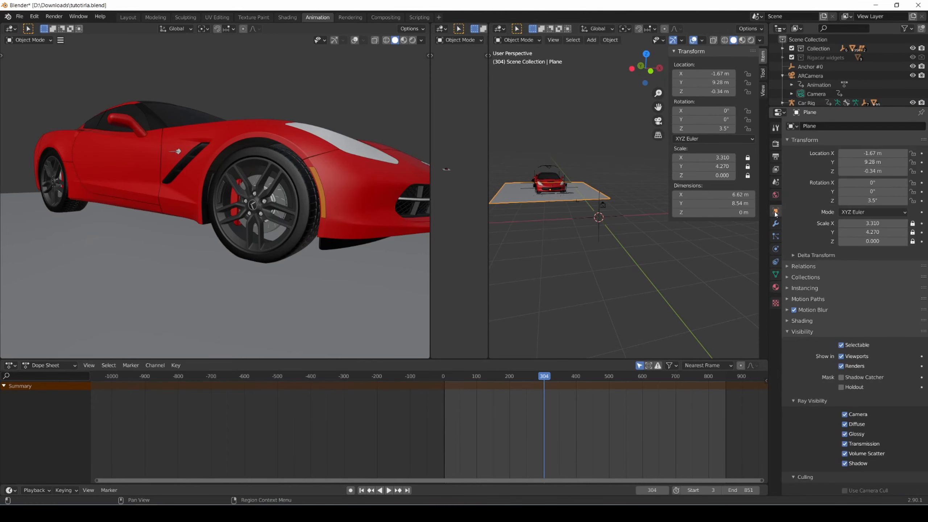
{"action": "scroll", "coordinate": [846, 324], "scroll_direction": "down", "scroll_amount": 3}
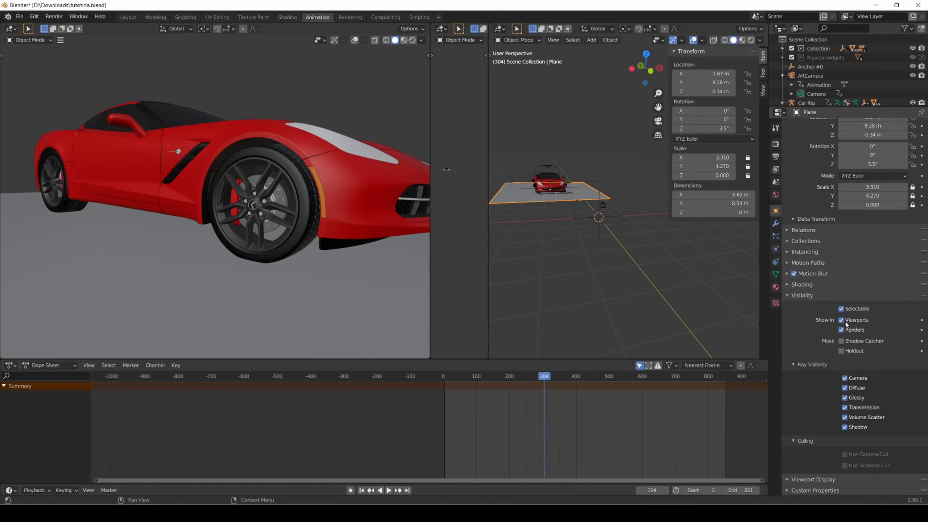
{"action": "left_click", "coordinate": [842, 343]}
{"action": "left_click", "coordinate": [844, 388]}
Render frame 304 to check the car's shadow on the road, close the render, and save the file.
{"action": "left_click", "coordinate": [627, 226]}
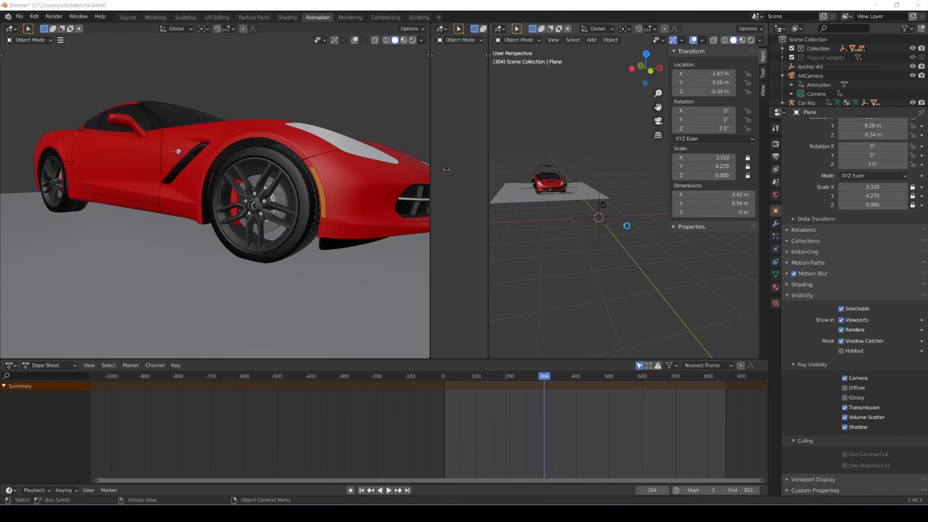
{"action": "key", "text": "F12"}
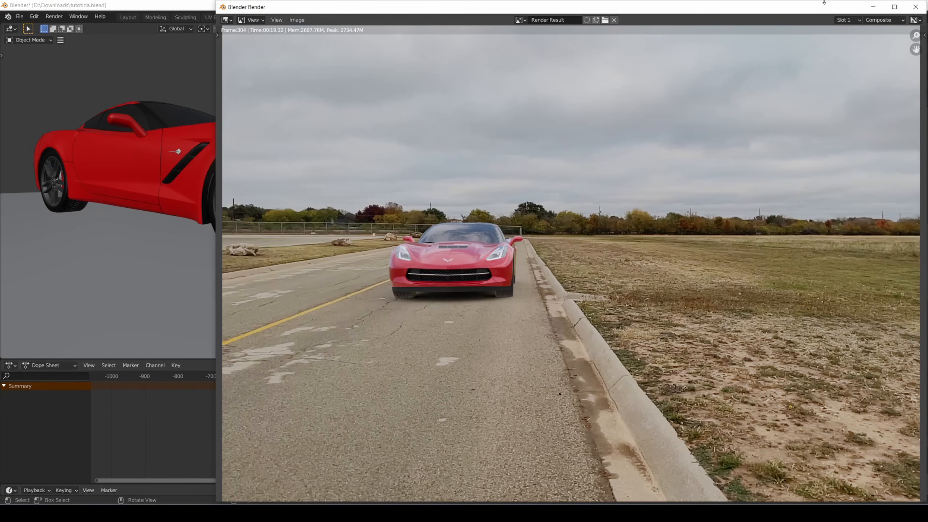
{"action": "left_click_drag", "start_coordinate": [863, 10], "coordinate": [799, 11]}
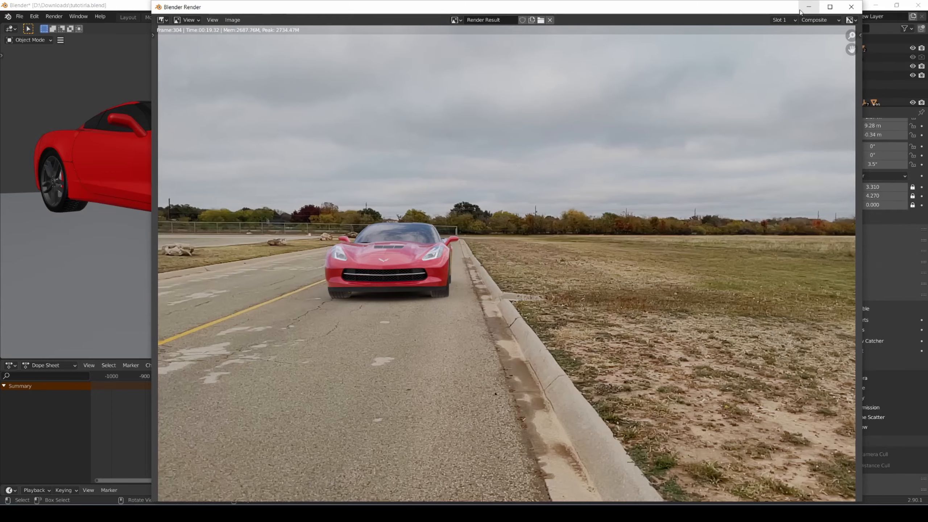
{"action": "left_click", "coordinate": [850, 7]}
{"action": "left_click", "coordinate": [19, 16]}
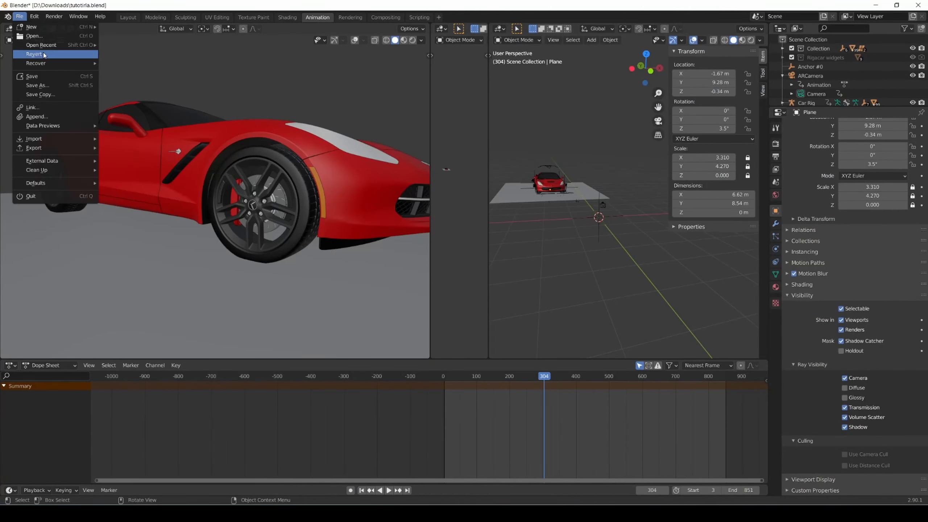
{"action": "left_click", "coordinate": [53, 76]}
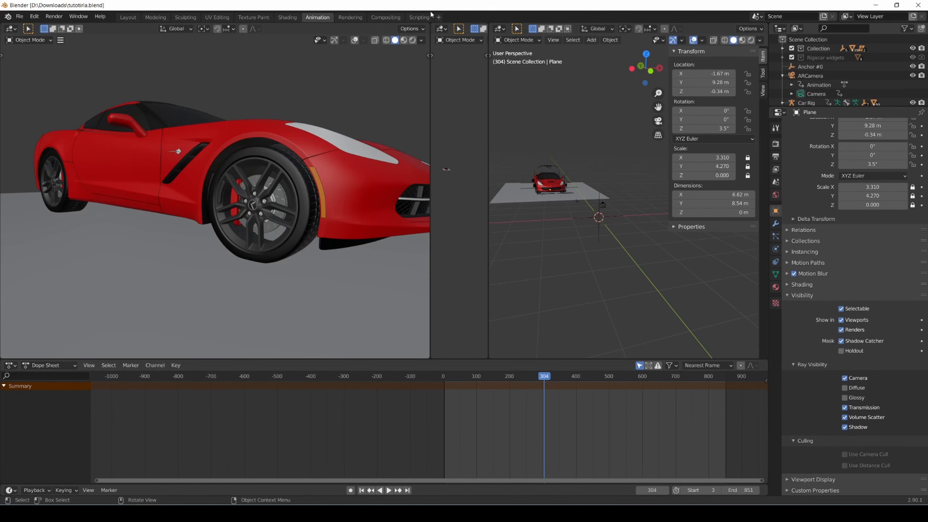
In the Compositing workspace, add an Image input node near the Alpha Over node and move the Movie Clip node aside.
{"action": "left_click", "coordinate": [386, 17]}
{"action": "middle_click_drag", "start_coordinate": [467, 215], "coordinate": [450, 198]}
{"action": "scroll", "coordinate": [446, 198], "scroll_direction": "down", "scroll_amount": 1}
{"action": "scroll", "coordinate": [445, 198], "scroll_direction": "up", "scroll_amount": 2}
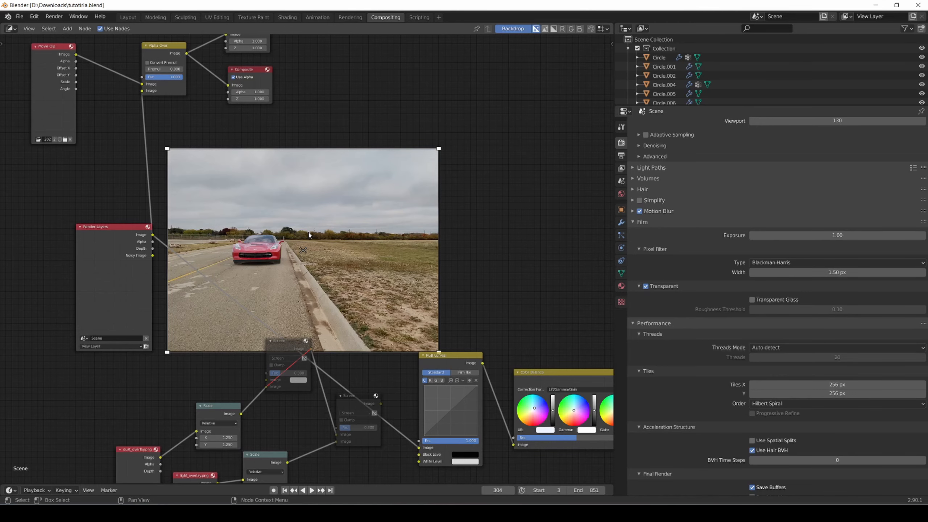
{"action": "middle_click_drag", "start_coordinate": [271, 140], "coordinate": [293, 191]}
{"action": "middle_click_drag", "start_coordinate": [391, 153], "coordinate": [377, 129]}
{"action": "left_click", "coordinate": [131, 81]}
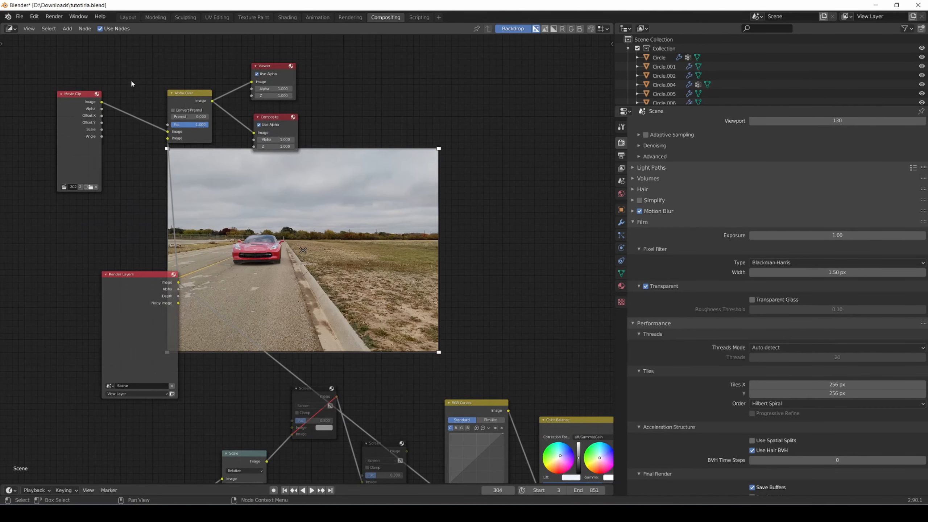
{"action": "key", "text": "shift+a"}
{"action": "left_click", "coordinate": [308, 83]}
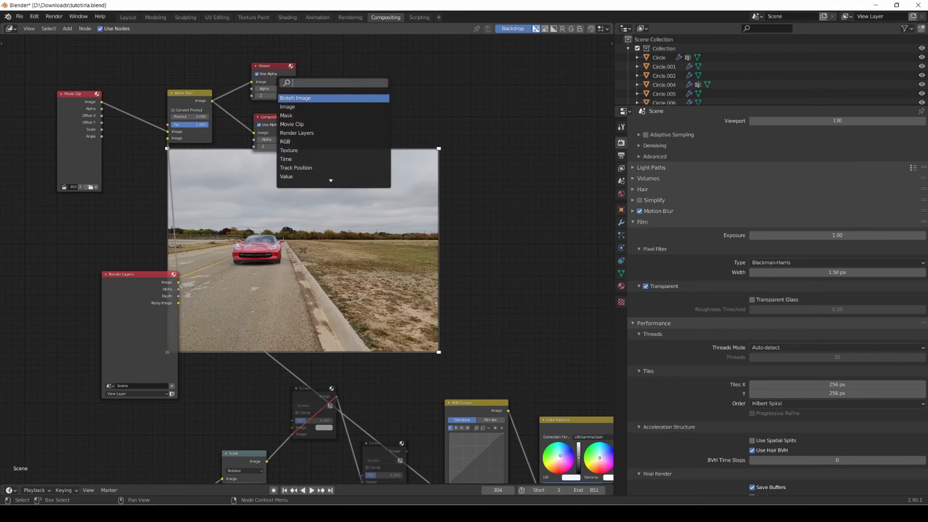
{"action": "key", "text": "Down"}
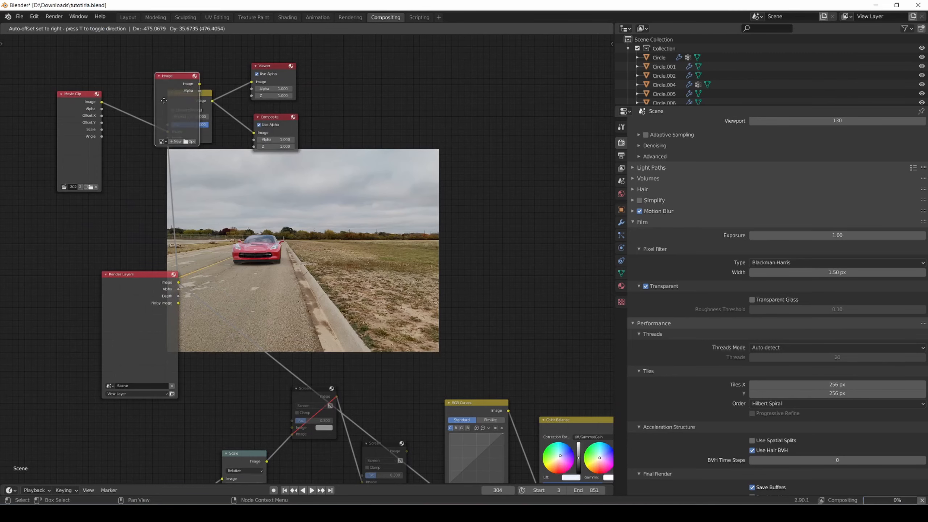
{"action": "key", "text": "Return"}
{"action": "left_click", "coordinate": [131, 67]}
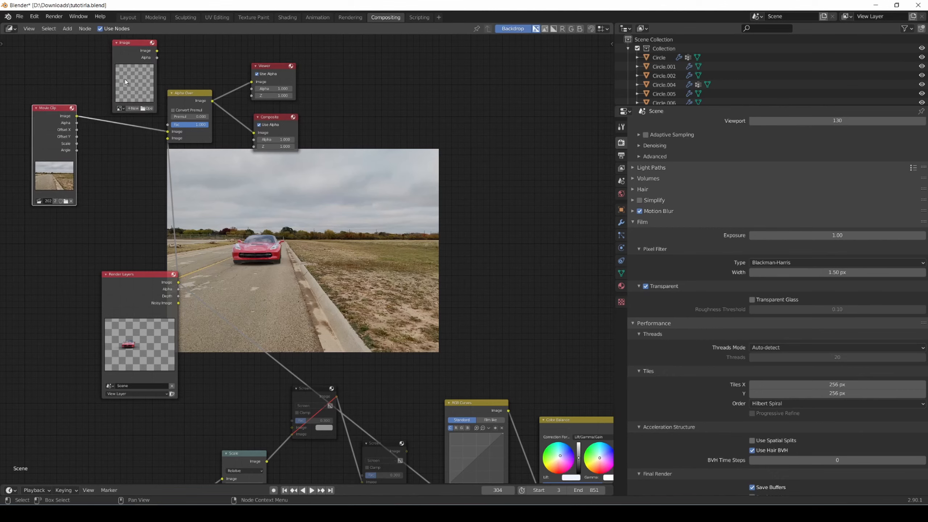
Replace the Movie Clip input of the Alpha Over node with the empty Image node, then save the file.
{"action": "left_click_drag", "start_coordinate": [169, 132], "coordinate": [119, 128]}
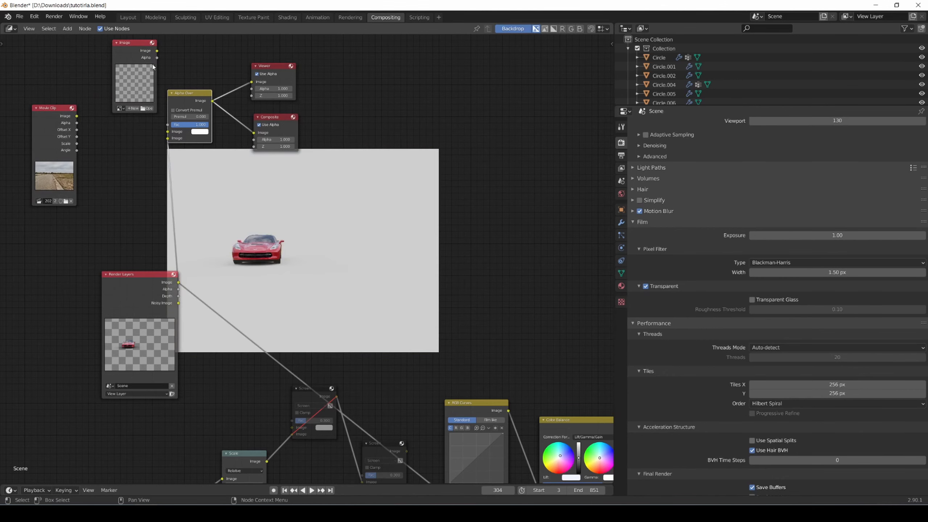
{"action": "left_click_drag", "start_coordinate": [156, 51], "coordinate": [110, 70]}
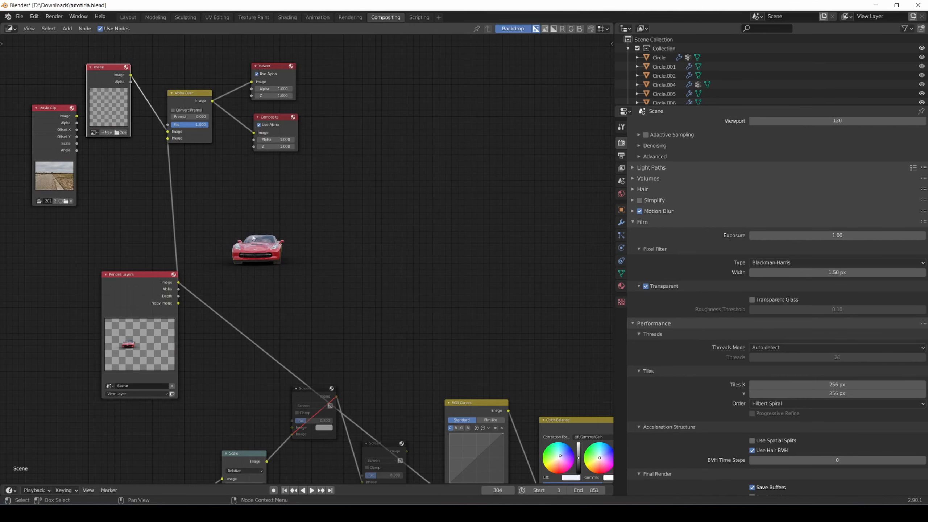
{"action": "left_click", "coordinate": [20, 16]}
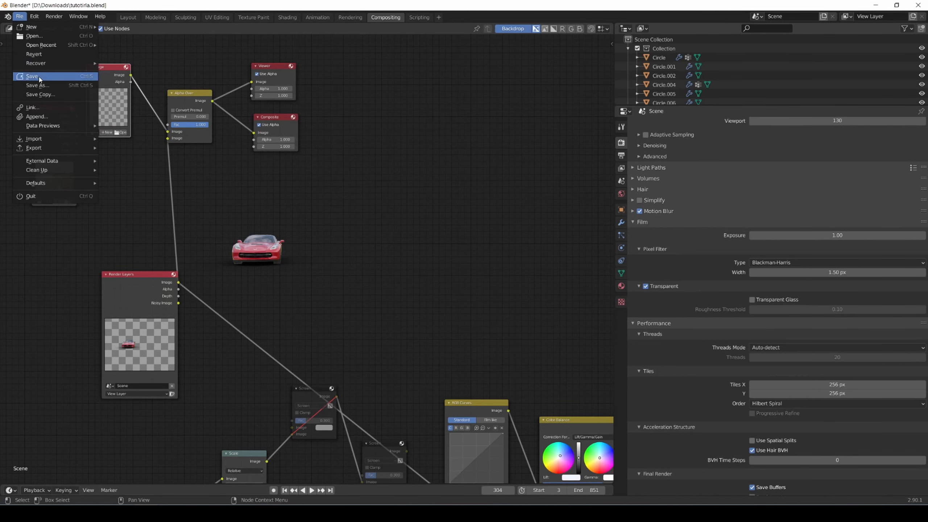
{"action": "left_click", "coordinate": [39, 78]}
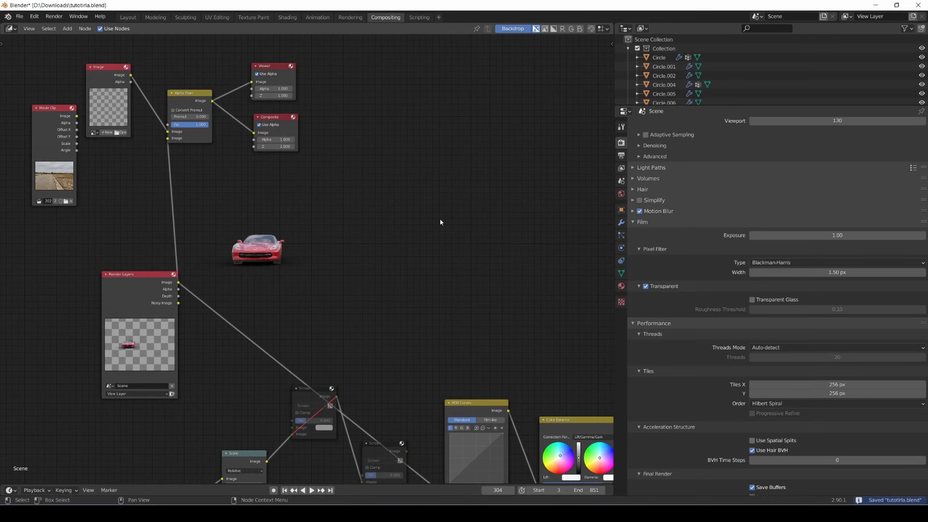
Render frame 304 without the footage background and open the Save As dialog for the rendered image.
{"action": "key", "text": "F12"}
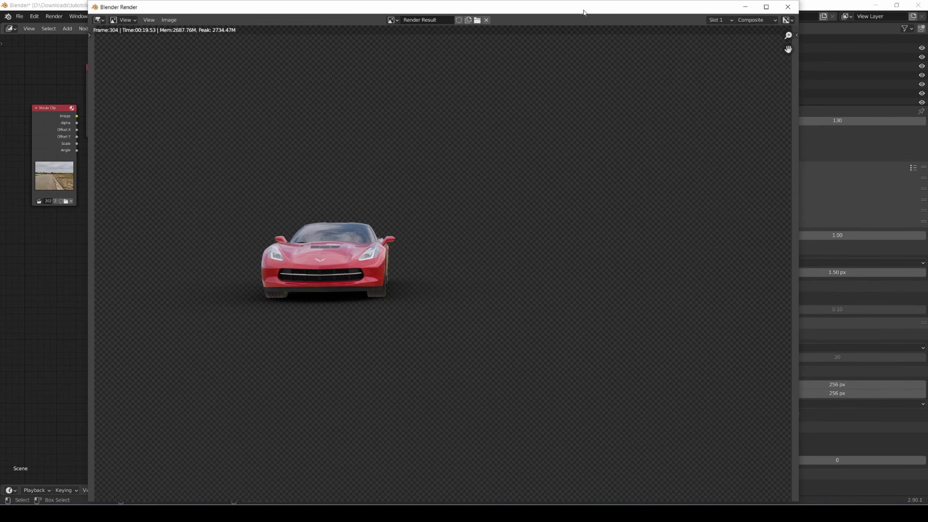
{"action": "left_click", "coordinate": [169, 19]}
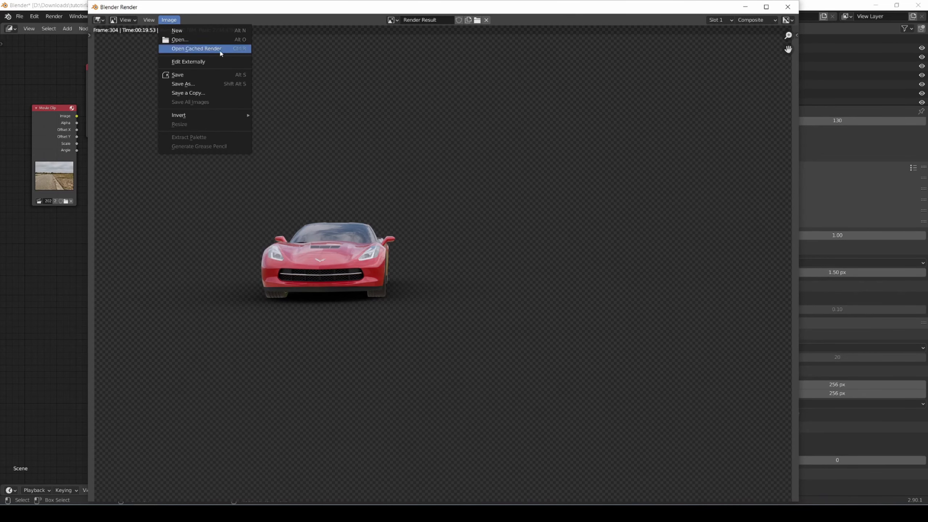
{"action": "left_click", "coordinate": [184, 83]}
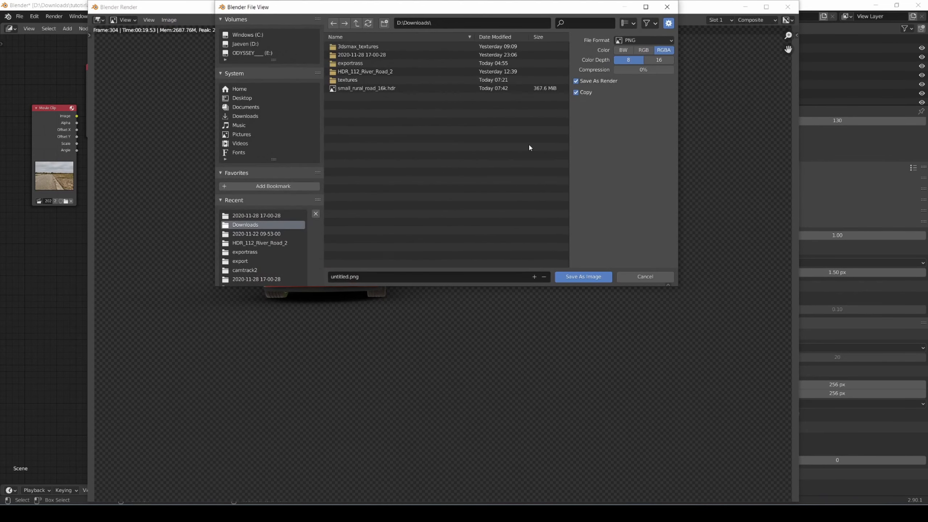
Browse to D:\Downloads in the save dialog and create a new folder named yay.
{"action": "double_click", "coordinate": [351, 64]}
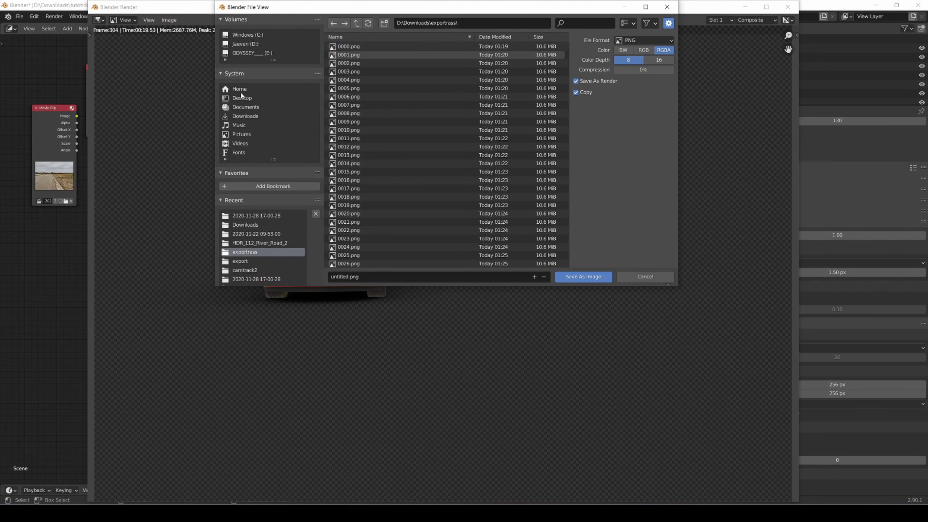
{"action": "left_click", "coordinate": [246, 44]}
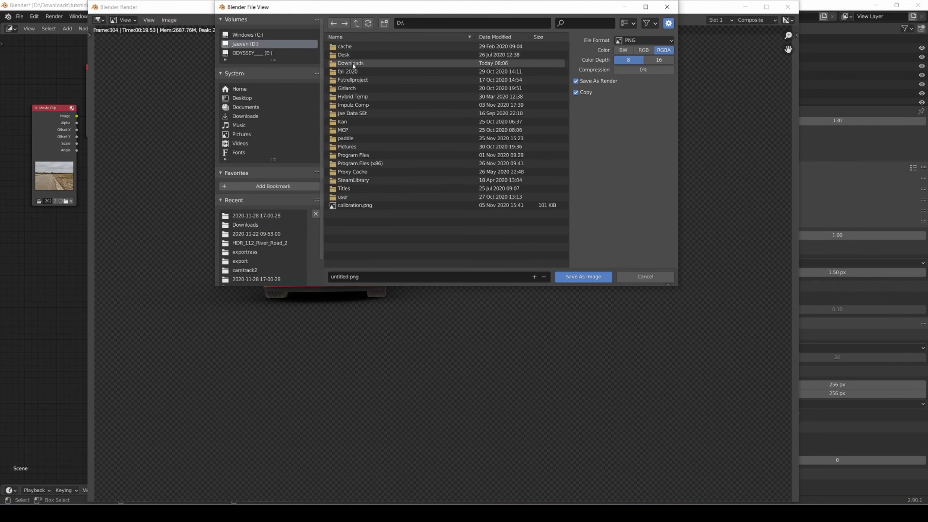
{"action": "left_click", "coordinate": [353, 64]}
{"action": "double_click", "coordinate": [352, 64]}
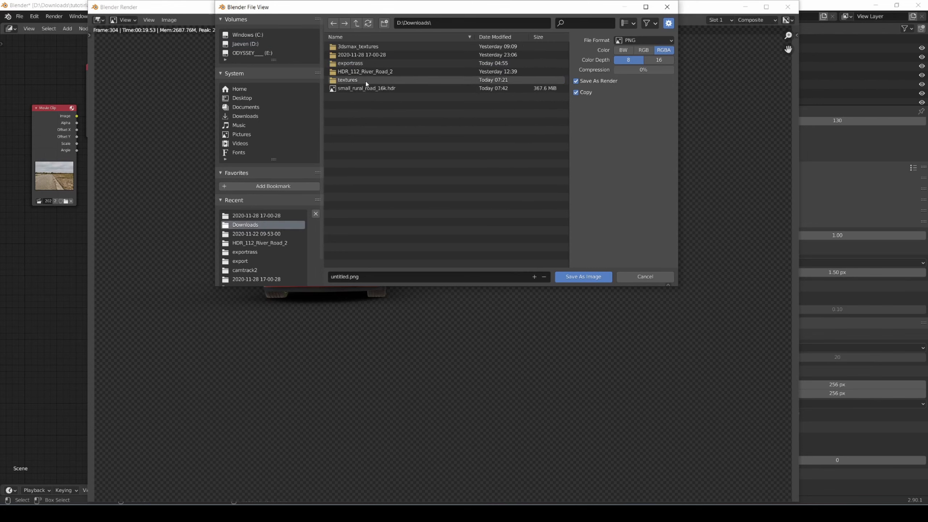
{"action": "right_click", "coordinate": [357, 128]}
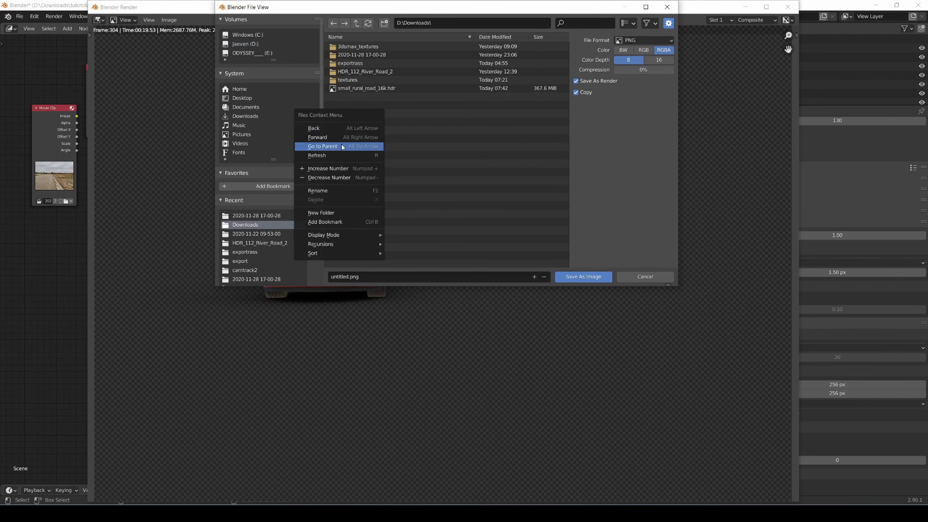
{"action": "left_click", "coordinate": [357, 212]}
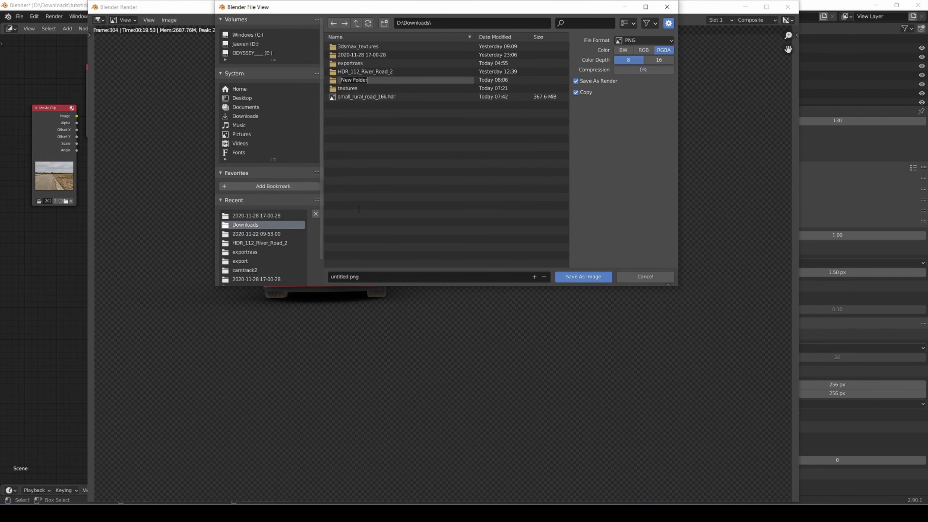
{"action": "type", "text": "yay"}
{"action": "key", "text": "Return"}
Save the rendered image as untitled.png with RGBA colour inside the yay folder.
{"action": "right_click", "coordinate": [408, 171]}
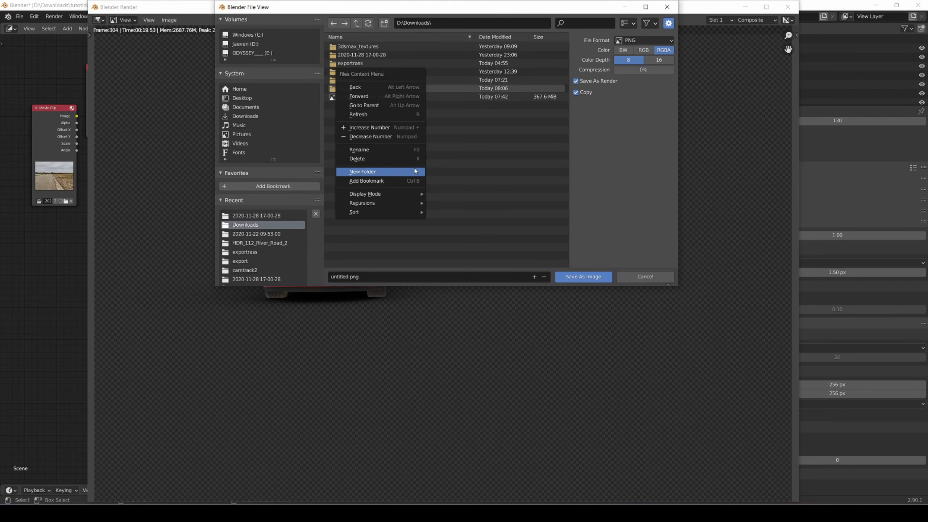
{"action": "double_click", "coordinate": [342, 88]}
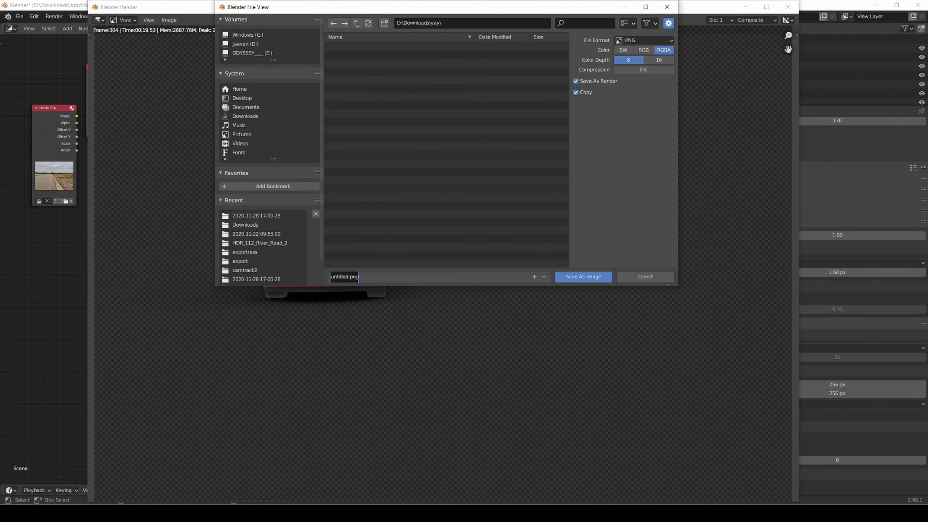
{"action": "left_click", "coordinate": [593, 275]}
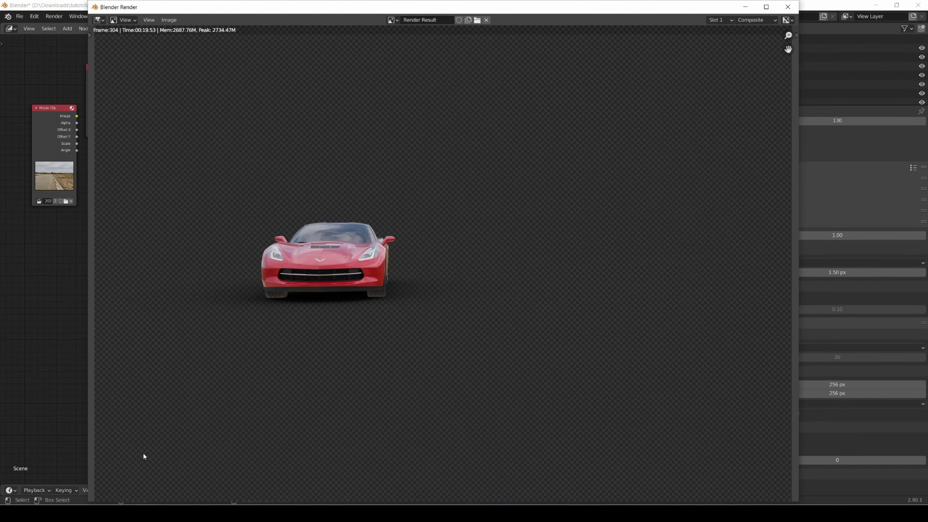
Launch Adobe After Effects and dismiss the startup error.
{"action": "key", "text": "super"}
{"action": "type", "text": "af"}
{"action": "left_click", "coordinate": [111, 271]}
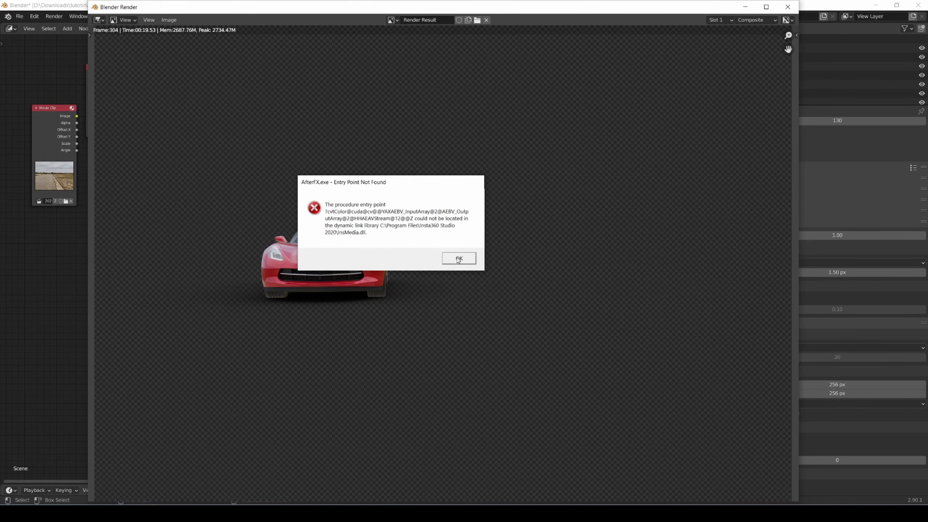
{"action": "left_click", "coordinate": [458, 259]}
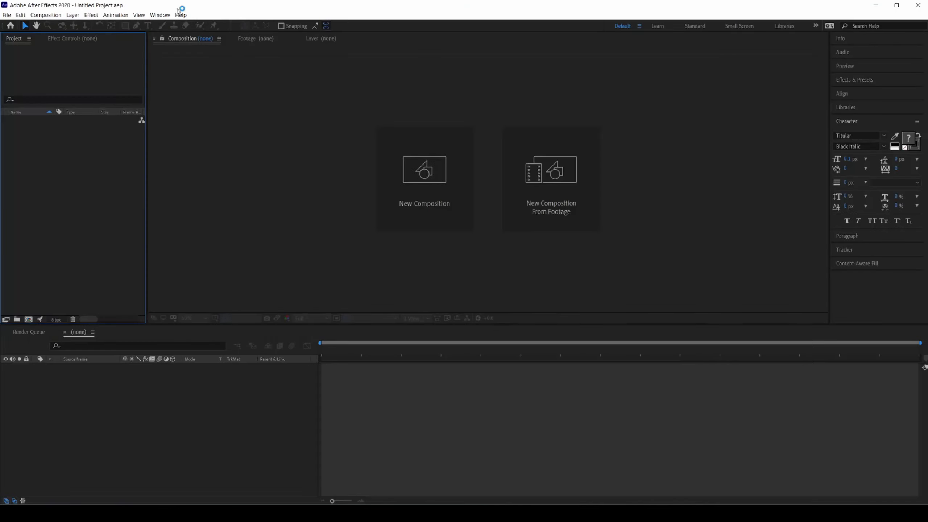
{"action": "double_click", "coordinate": [94, 135]}
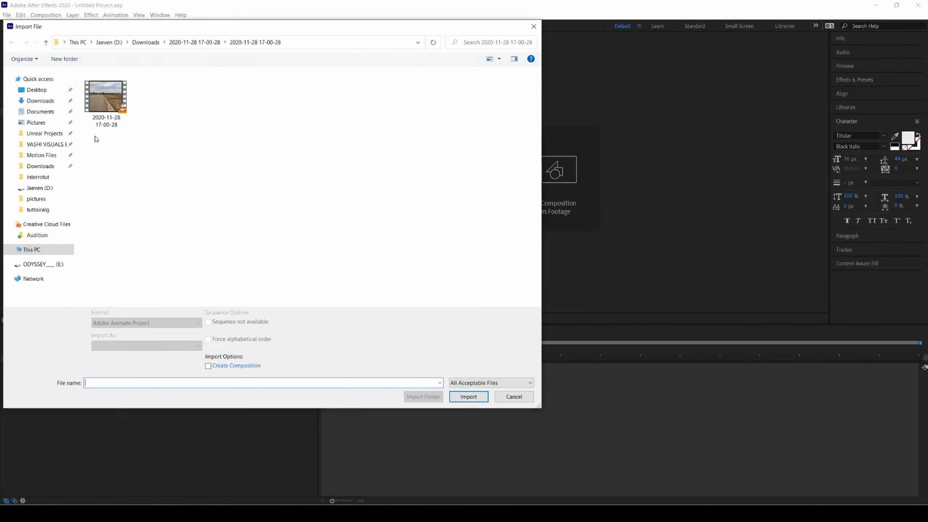
{"action": "double_click", "coordinate": [110, 107]}
{"action": "left_click_drag", "start_coordinate": [35, 121], "coordinate": [28, 318]}
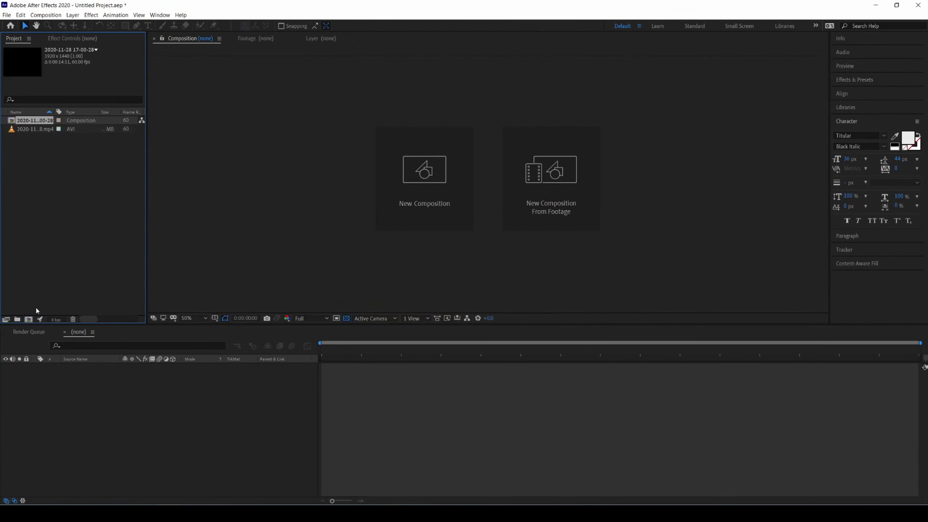
Import untitled.png from the yay folder and place it above the footage layer in the composition.
{"action": "double_click", "coordinate": [76, 264]}
{"action": "left_click", "coordinate": [145, 42]}
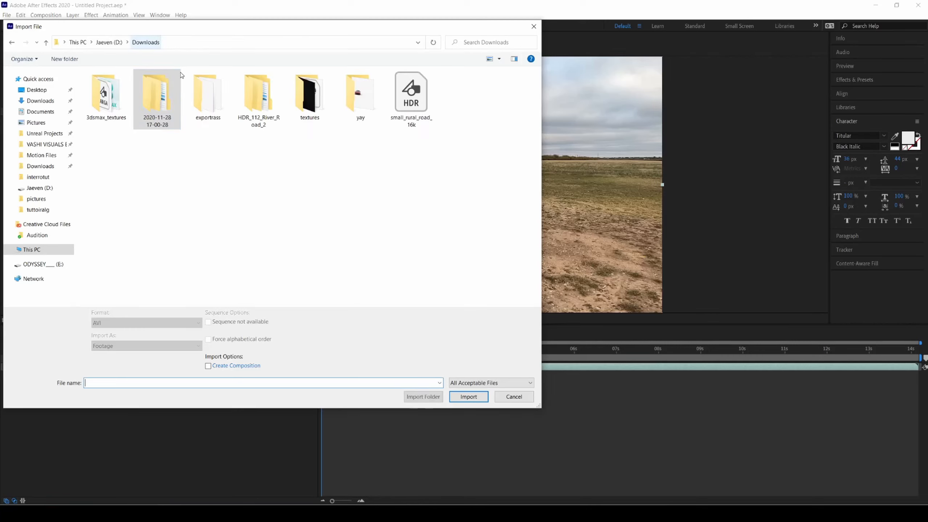
{"action": "double_click", "coordinate": [361, 96]}
{"action": "double_click", "coordinate": [105, 92]}
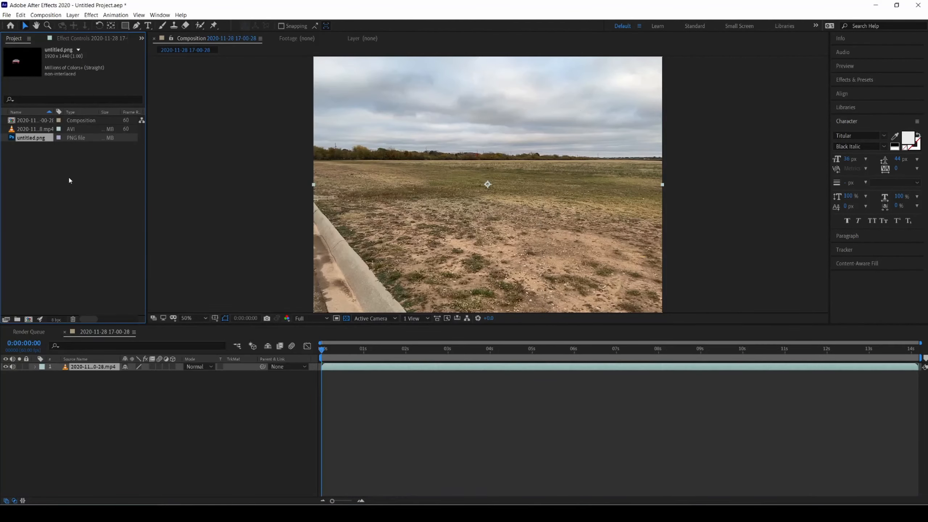
{"action": "left_click_drag", "start_coordinate": [38, 142], "coordinate": [92, 366]}
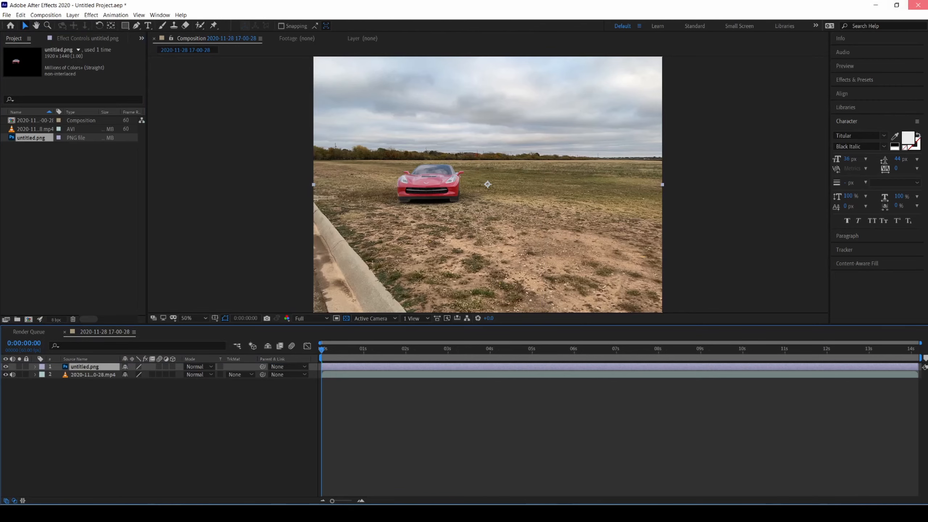
Close After Effects without saving the project, and close the Blender render window.
{"action": "left_click", "coordinate": [917, 4]}
{"action": "left_click", "coordinate": [478, 269]}
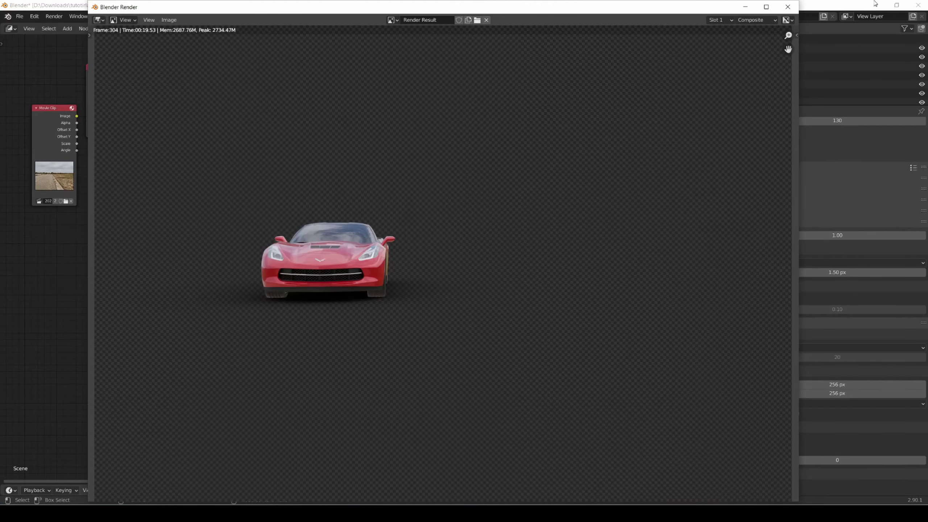
{"action": "left_click", "coordinate": [785, 8]}
Switch to File Explorer, delete the test image from the yay folder, and minimize the window to return to Blender.
{"action": "key", "text": "alt+Tab"}
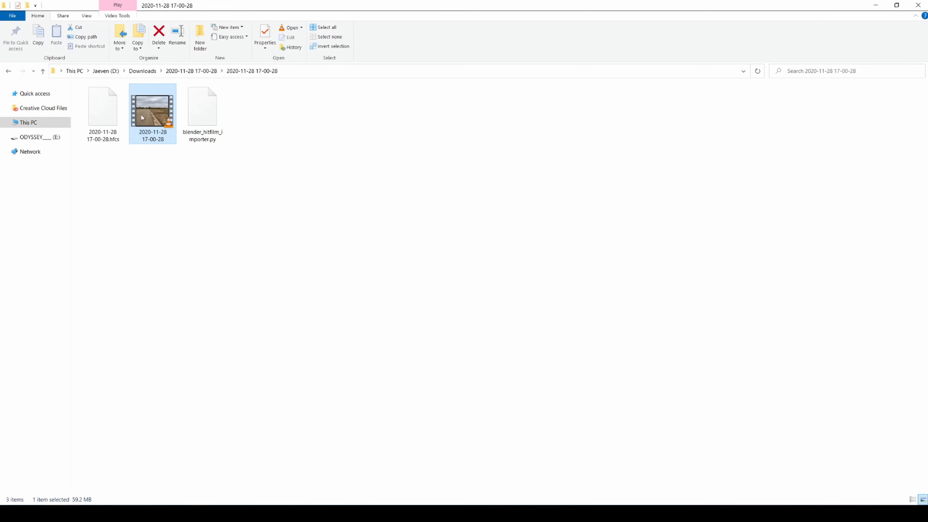
{"action": "left_click", "coordinate": [143, 71]}
{"action": "double_click", "coordinate": [338, 124]}
{"action": "left_click_drag", "start_coordinate": [248, 170], "coordinate": [83, 99]}
{"action": "key", "text": "Delete"}
{"action": "left_click", "coordinate": [875, 5]}
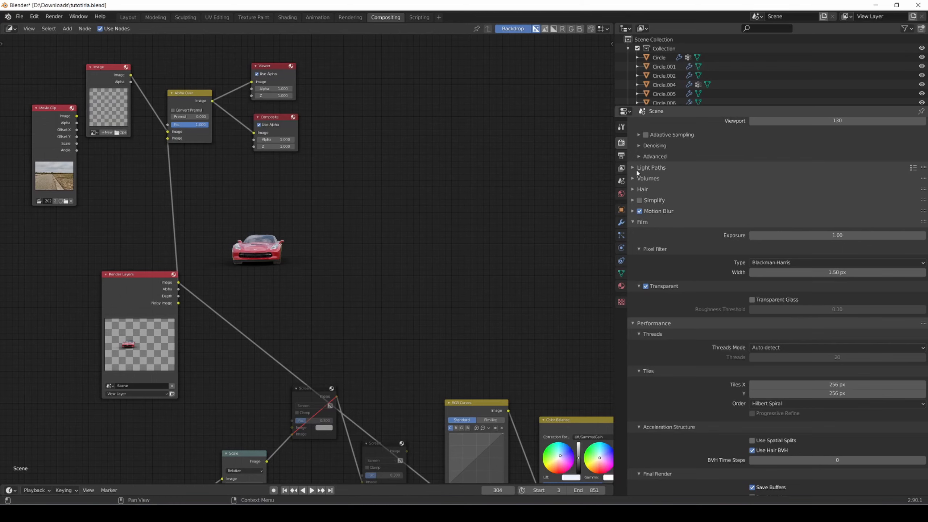
In the output settings, set the start frame to 0 and the PNG colour depth to 16.
{"action": "left_click", "coordinate": [621, 155]}
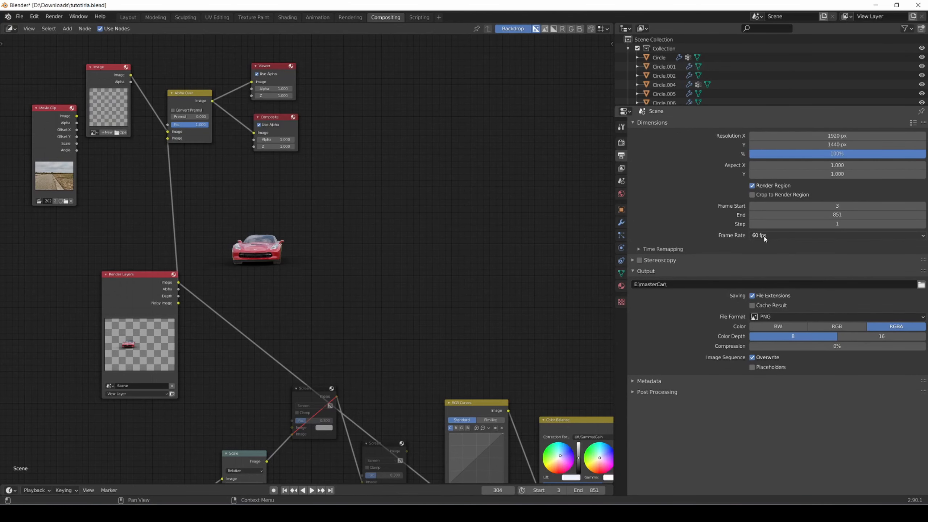
{"action": "left_click", "coordinate": [842, 206]}
{"action": "type", "text": "0"}
{"action": "key", "text": "Return"}
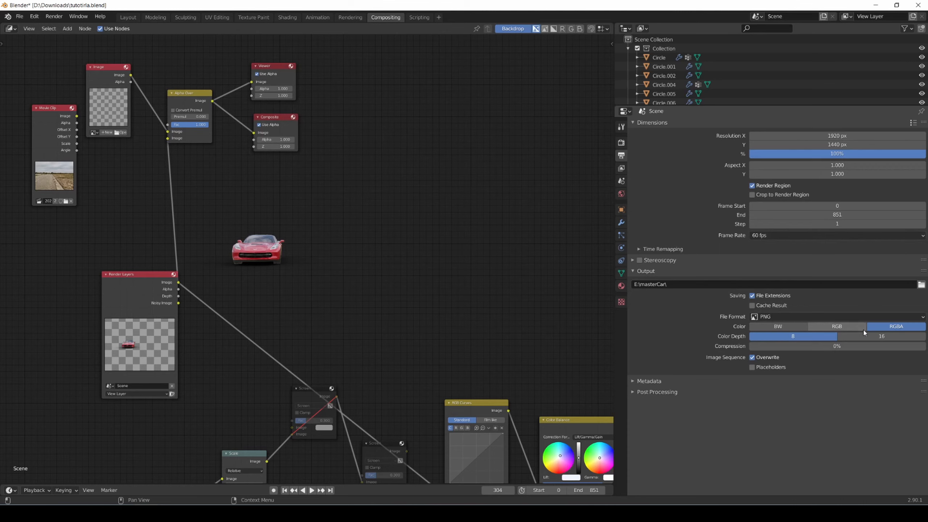
{"action": "left_click", "coordinate": [882, 337]}
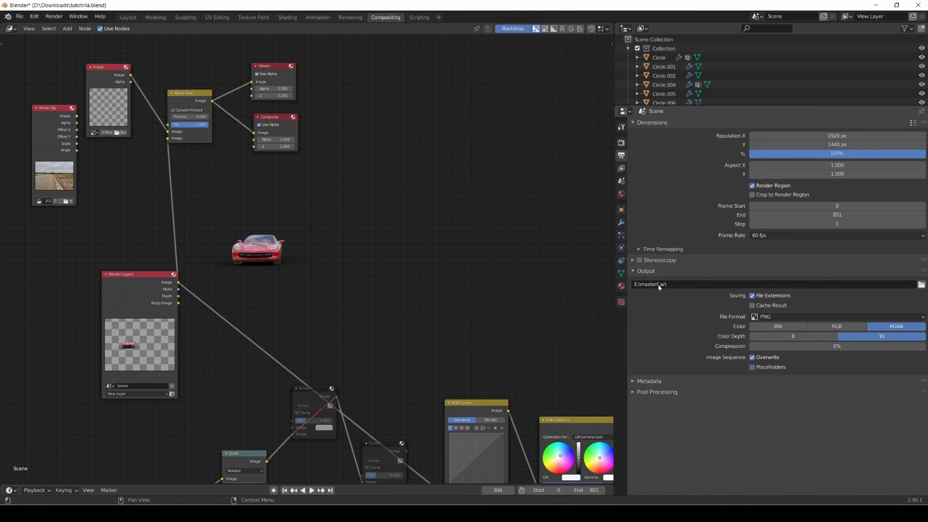
Set the render output path to the D:\Downloads\yay folder.
{"action": "left_click", "coordinate": [921, 285]}
{"action": "left_click", "coordinate": [269, 44]}
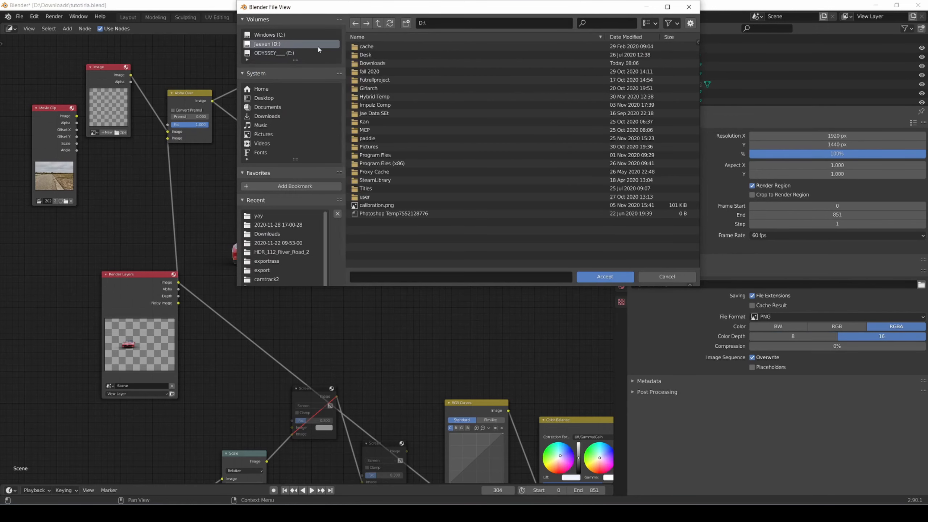
{"action": "double_click", "coordinate": [368, 62]}
{"action": "left_click", "coordinate": [370, 89]}
{"action": "double_click", "coordinate": [370, 88]}
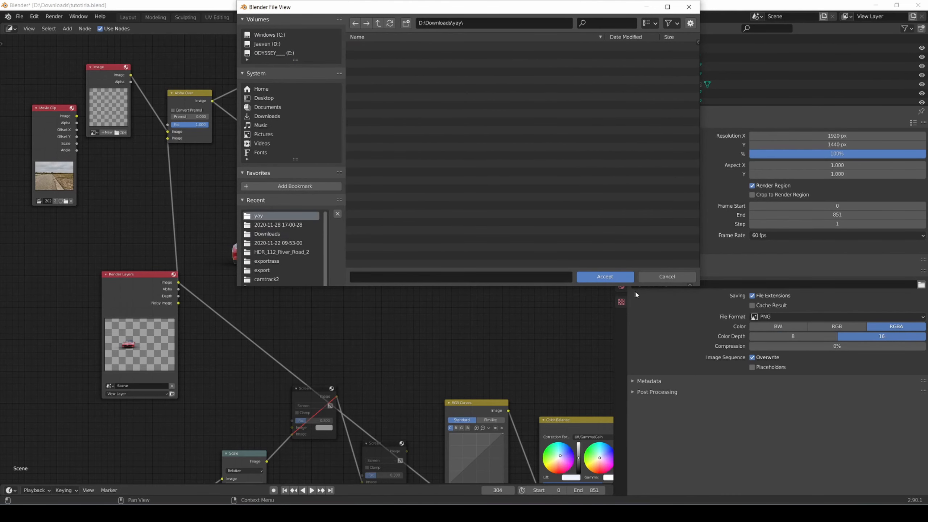
{"action": "left_click", "coordinate": [605, 276]}
Review the Cycles render settings, including device, sampling, denoising, light paths, film and performance tiles.
{"action": "left_click", "coordinate": [620, 169]}
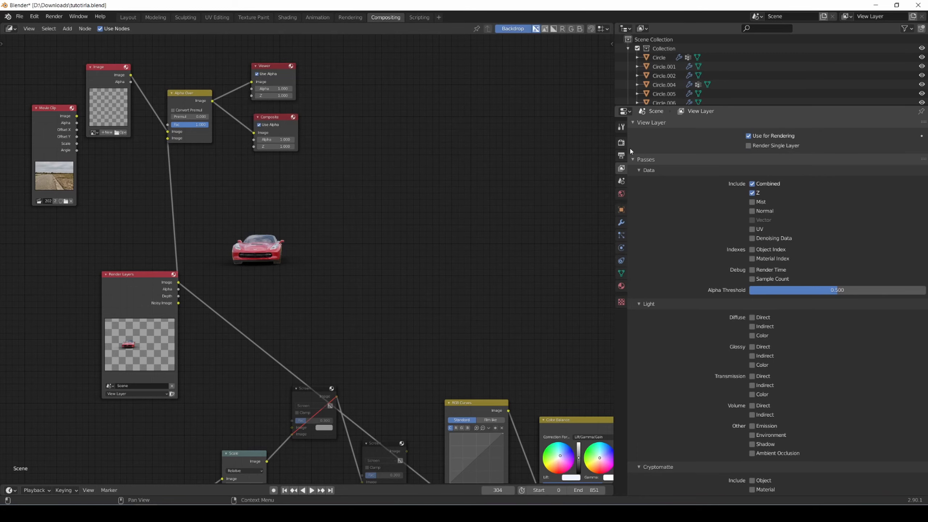
{"action": "left_click", "coordinate": [620, 155]}
{"action": "left_click", "coordinate": [621, 142]}
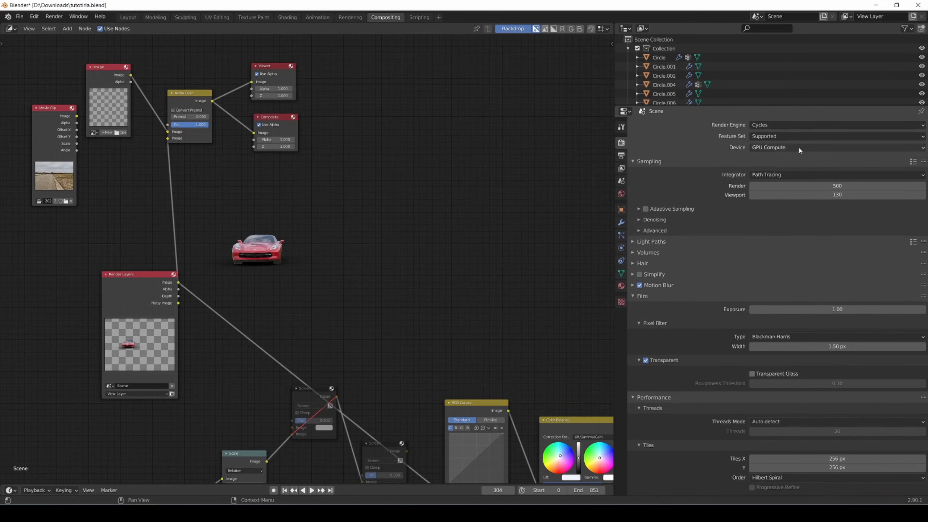
{"action": "left_click", "coordinate": [774, 127]}
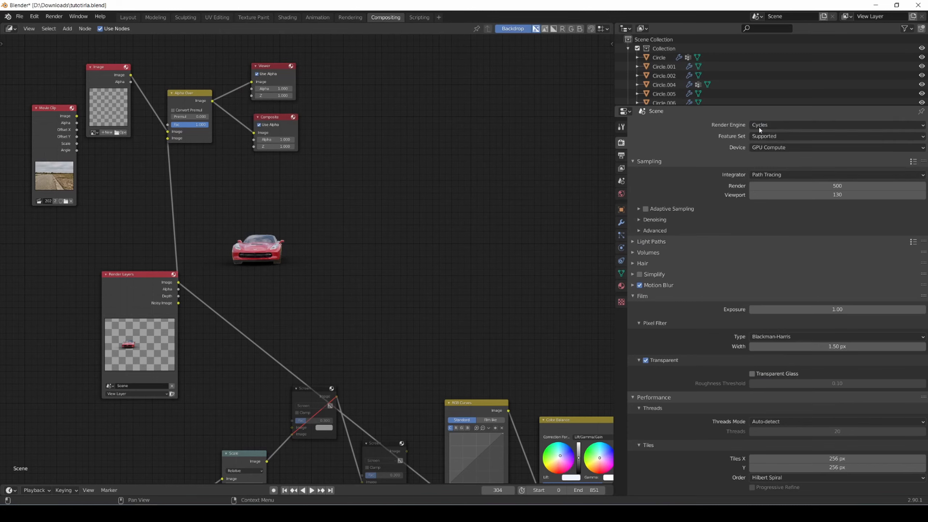
{"action": "left_click", "coordinate": [765, 147]}
{"action": "left_click", "coordinate": [765, 148]}
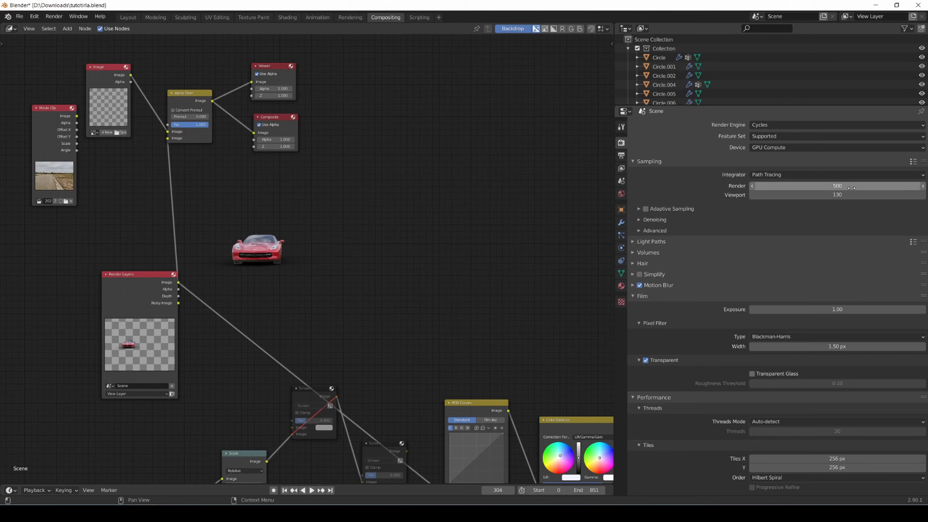
{"action": "left_click", "coordinate": [640, 220]}
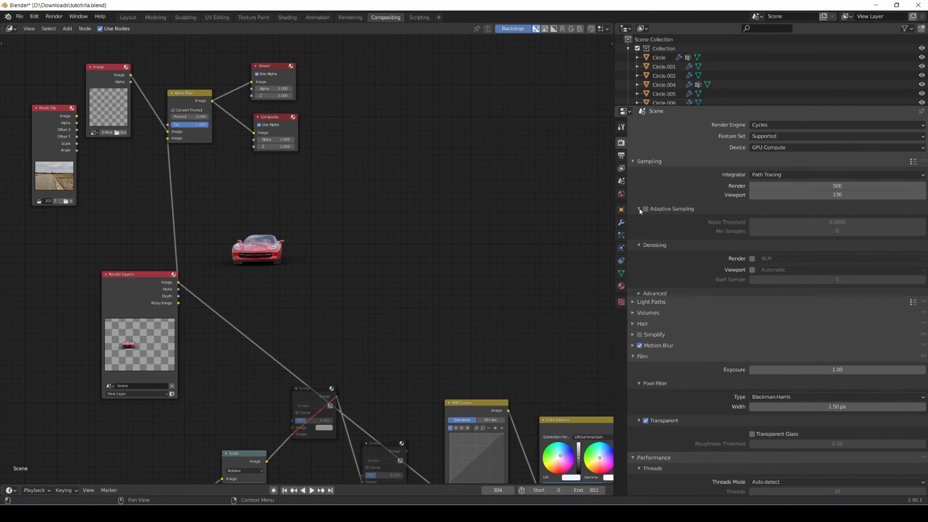
{"action": "left_click", "coordinate": [633, 279]}
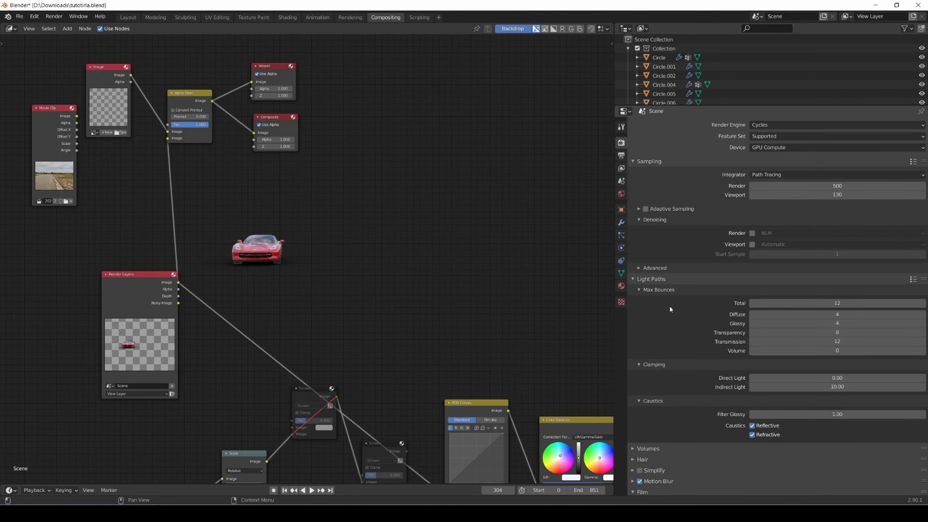
{"action": "scroll", "coordinate": [670, 306], "scroll_direction": "down", "scroll_amount": 12}
{"action": "scroll", "coordinate": [715, 336], "scroll_direction": "down", "scroll_amount": 1}
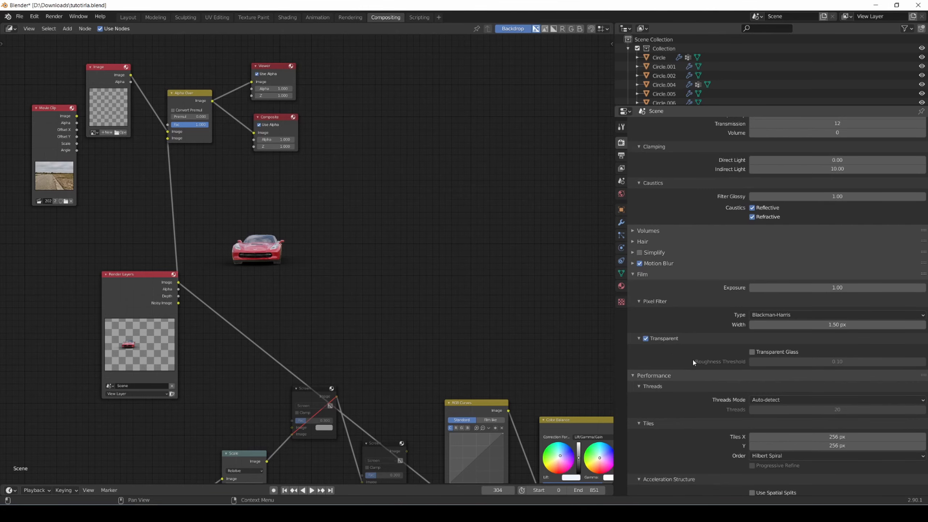
{"action": "scroll", "coordinate": [693, 362], "scroll_direction": "down", "scroll_amount": 5}
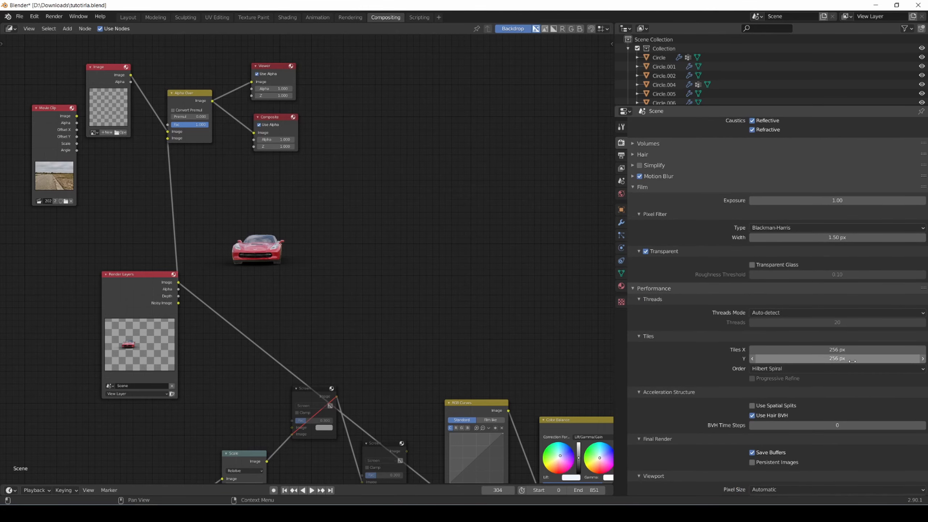
{"action": "scroll", "coordinate": [848, 363], "scroll_direction": "down", "scroll_amount": 3}
{"action": "scroll", "coordinate": [826, 366], "scroll_direction": "up", "scroll_amount": 20}
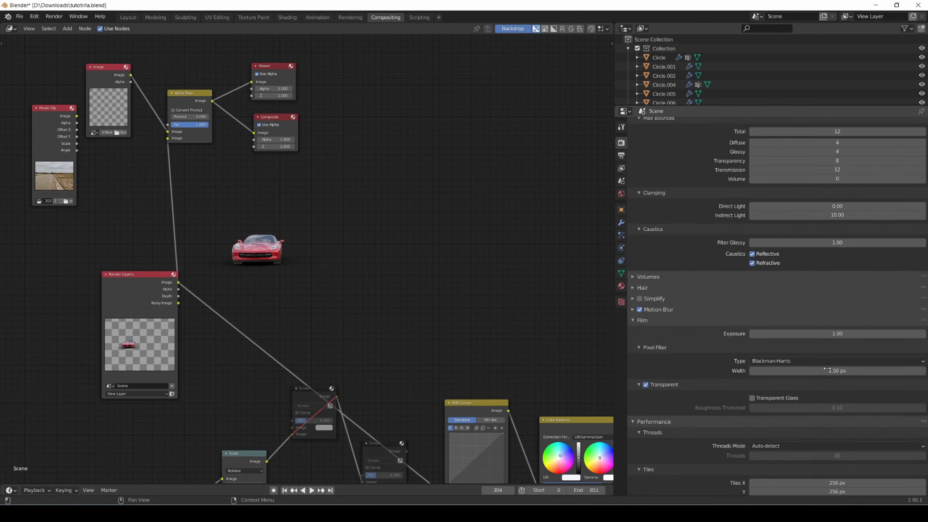
Render the full animation to the output folder.
{"action": "left_click", "coordinate": [55, 17]}
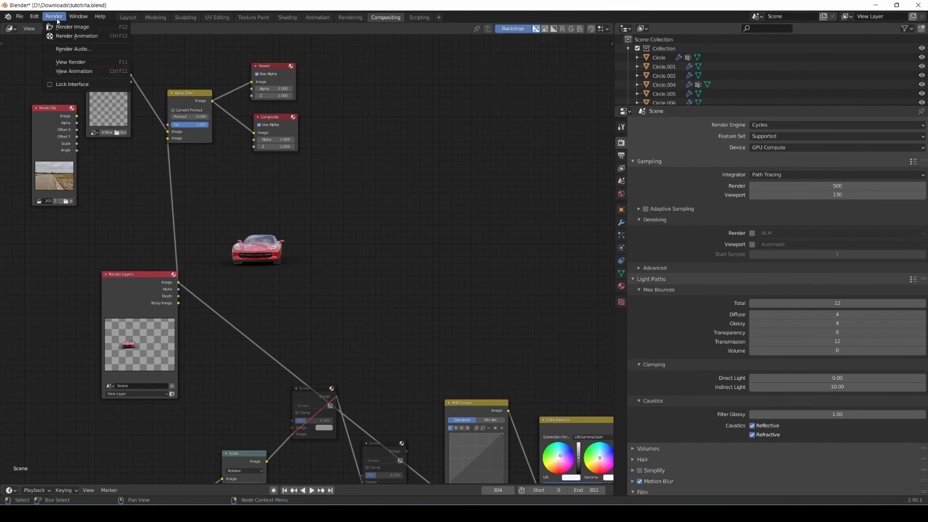
{"action": "left_click", "coordinate": [107, 39]}
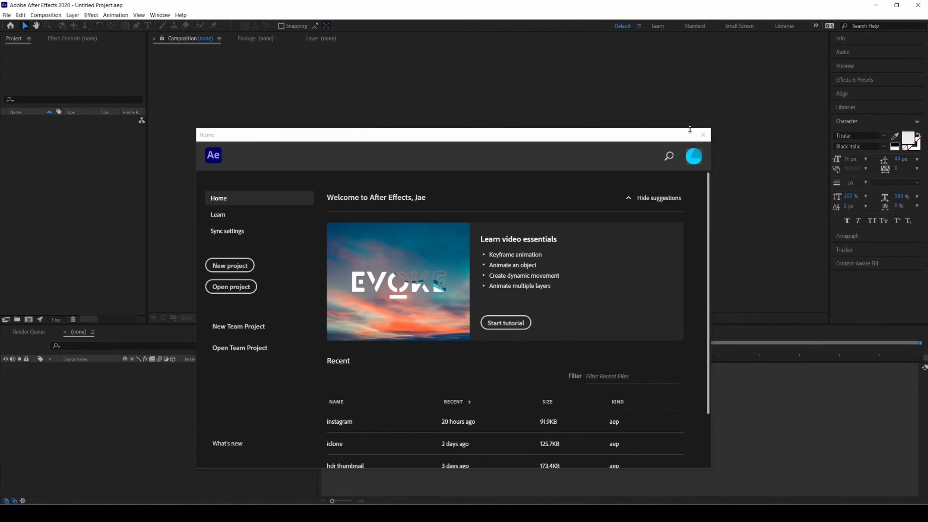
Switch to After Effects, dismiss the Home screen and import the [0000-0644].png sequence from the D:\Downloads\yay folder.
{"action": "left_click", "coordinate": [702, 134]}
{"action": "double_click", "coordinate": [35, 199]}
{"action": "left_click", "coordinate": [144, 43]}
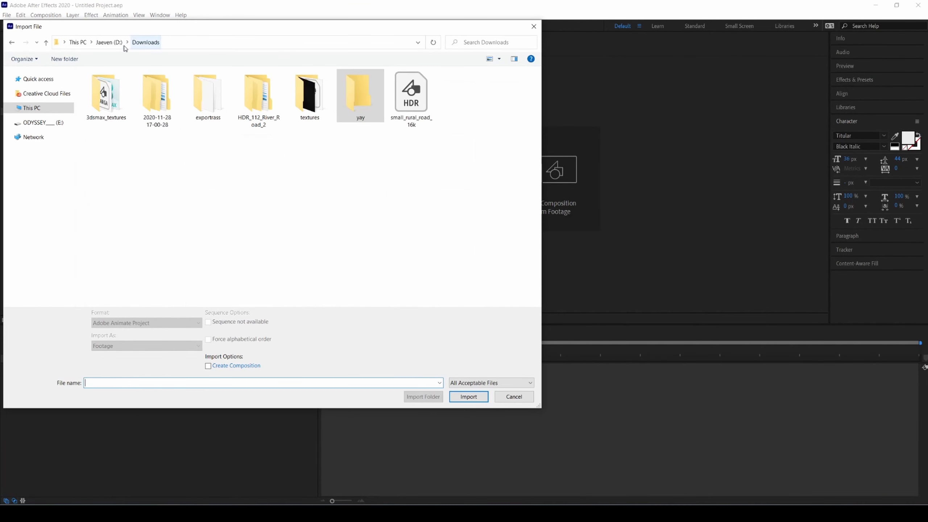
{"action": "double_click", "coordinate": [353, 106]}
{"action": "double_click", "coordinate": [111, 104]}
{"action": "double_click", "coordinate": [43, 189]}
{"action": "left_click", "coordinate": [145, 43]}
{"action": "double_click", "coordinate": [148, 98]}
{"action": "double_click", "coordinate": [112, 96]}
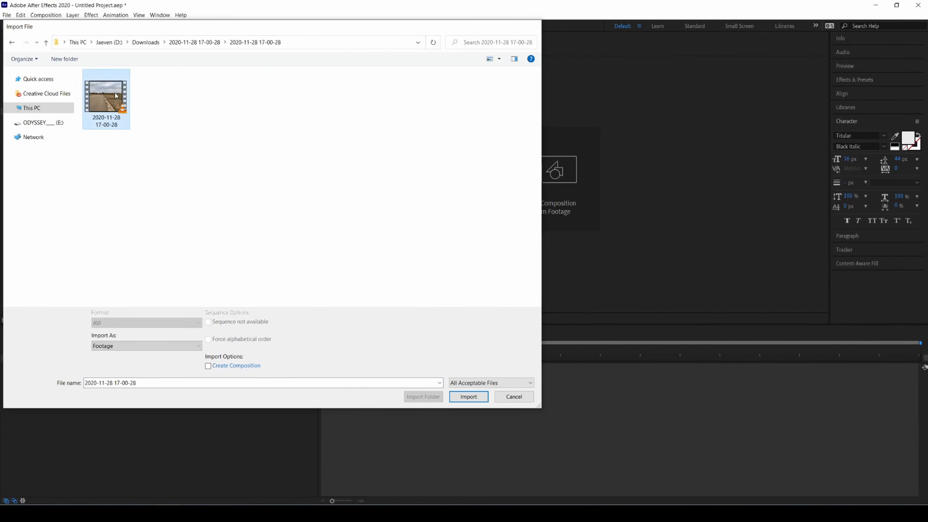
{"action": "double_click", "coordinate": [107, 102]}
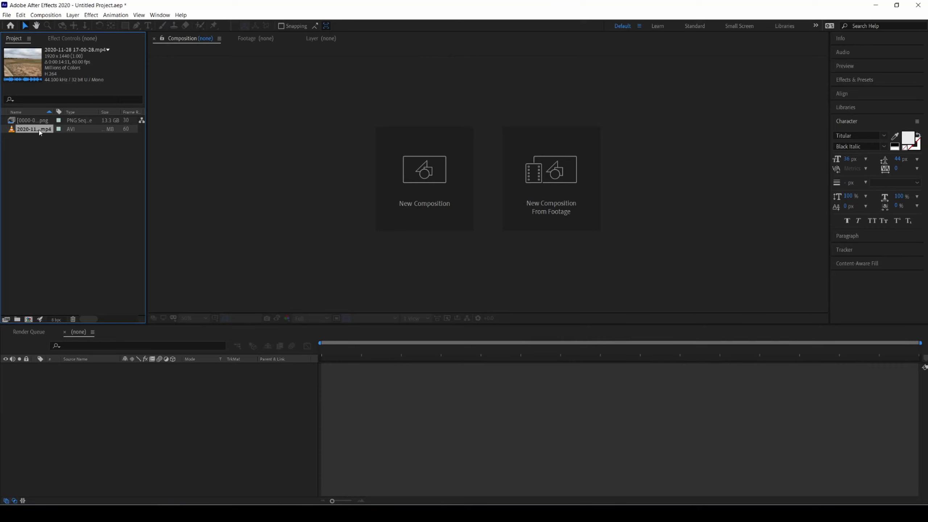
{"action": "right_click", "coordinate": [41, 131]}
{"action": "mouse_move", "coordinate": [91, 185]}
{"action": "left_click", "coordinate": [185, 185]}
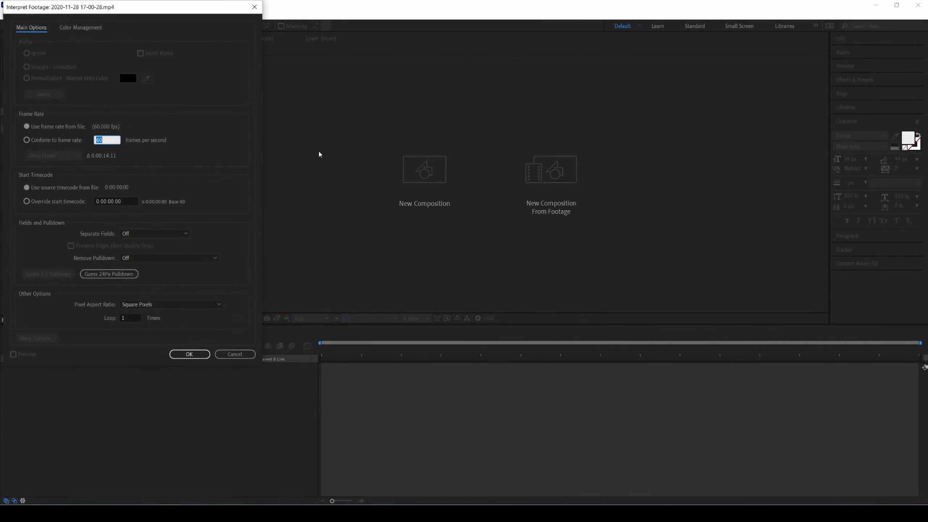
{"action": "key", "text": "Return"}
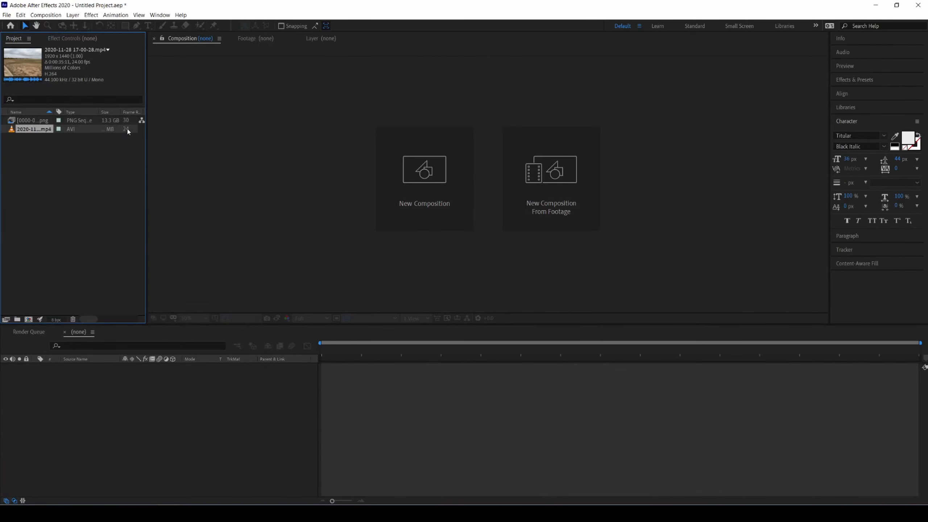
Conform the PNG sequence to a frame rate of 24 frames per second.
{"action": "right_click", "coordinate": [45, 121]}
{"action": "mouse_move", "coordinate": [92, 179]}
{"action": "left_click", "coordinate": [175, 179]}
{"action": "type", "text": "24"}
{"action": "key", "text": "Return"}
Create a composition from the mp4 footage and place the PNG sequence as a layer above it.
{"action": "left_click", "coordinate": [43, 130]}
{"action": "left_click_drag", "start_coordinate": [30, 299], "coordinate": [28, 319]}
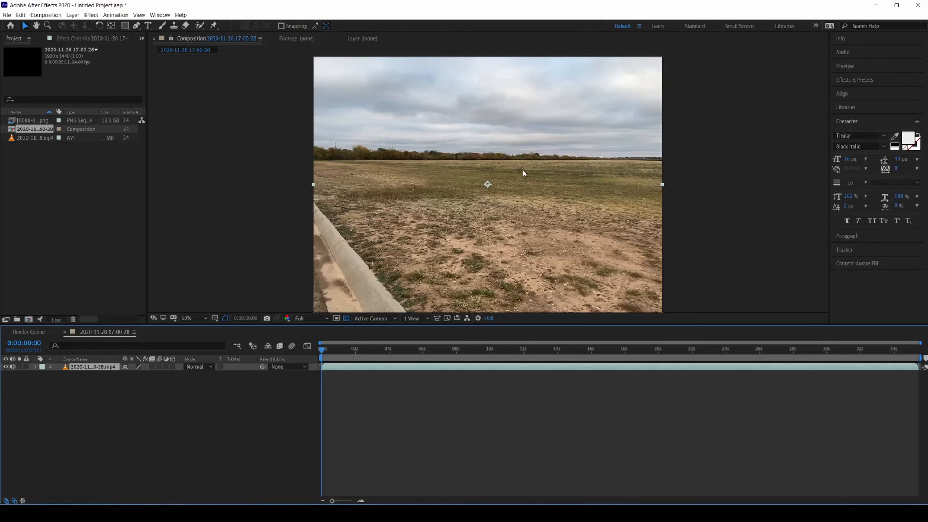
{"action": "left_click_drag", "start_coordinate": [33, 120], "coordinate": [95, 369]}
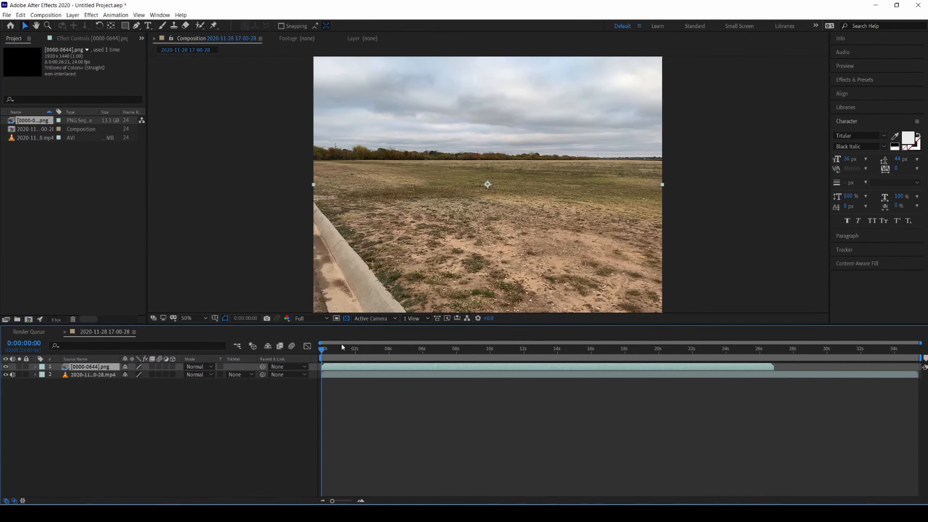
Set the composition's preview resolution to Quarter and play the composite from the start to check the car over the footage.
{"action": "left_click", "coordinate": [311, 318]}
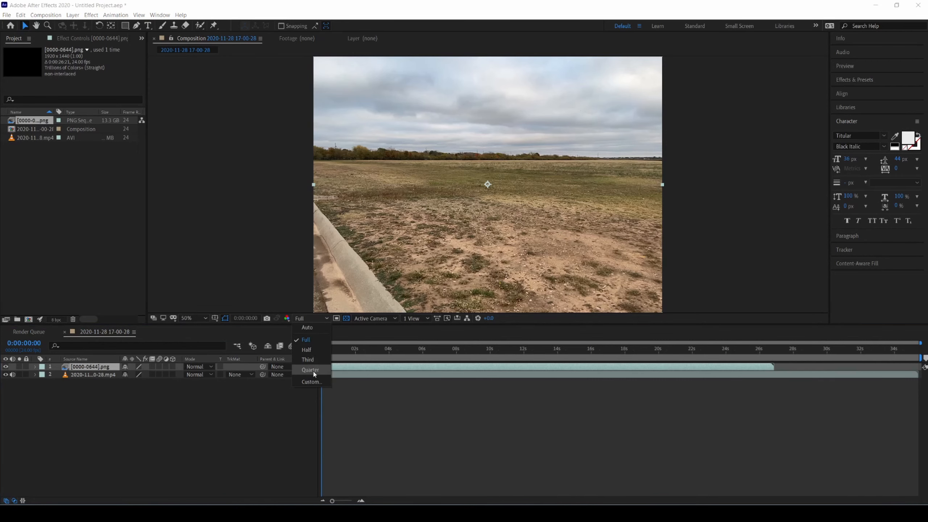
{"action": "left_click", "coordinate": [310, 370]}
{"action": "left_click", "coordinate": [322, 353]}
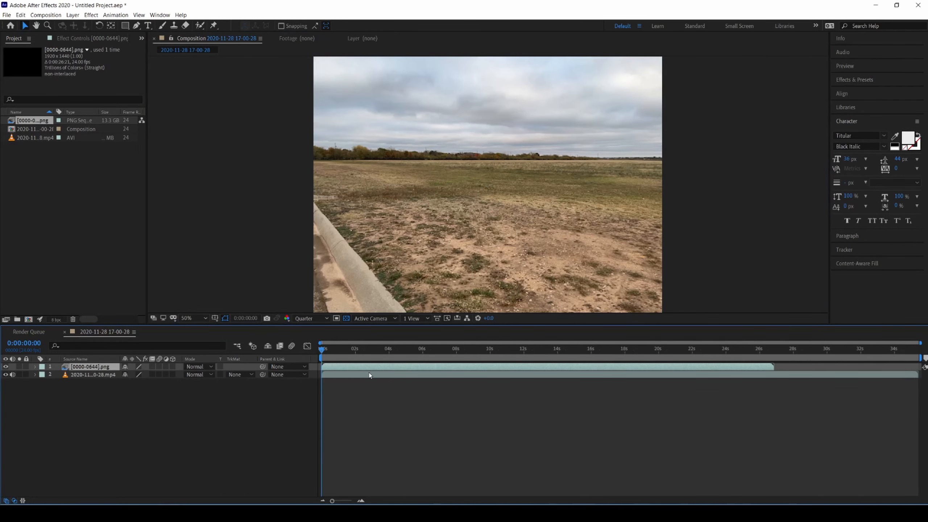
{"action": "key", "text": "space"}
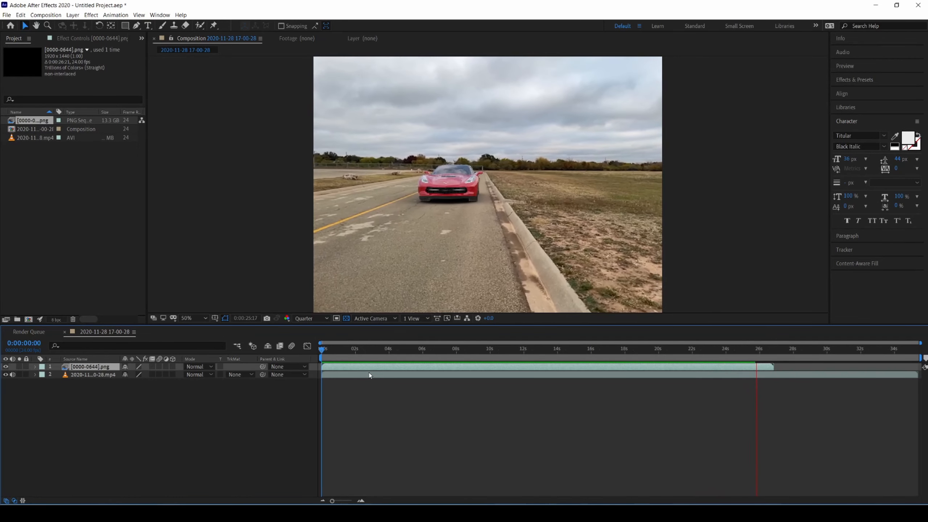
{"action": "key", "text": "space"}
Return the playhead to 0:00:00:00 and replay the composite to inspect the car's motion.
{"action": "left_click_drag", "start_coordinate": [515, 349], "coordinate": [268, 357]}
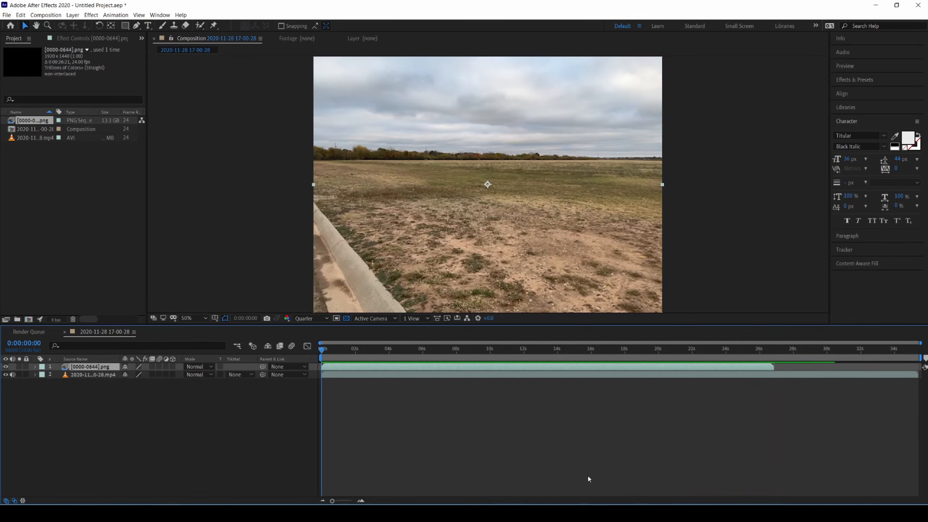
{"action": "key", "text": "space"}
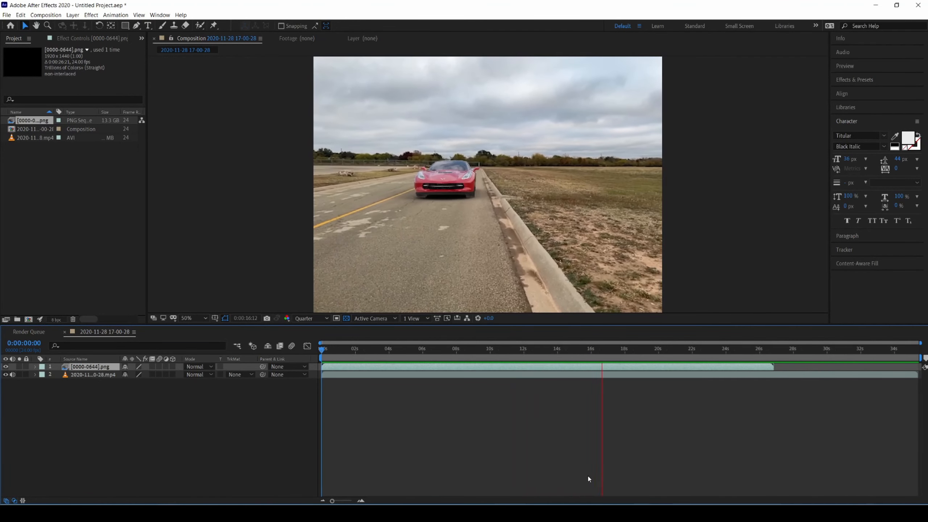
{"action": "key", "text": "space"}
Set the preview resolution to Full and move the playhead to 0:00:20:22 to inspect the car.
{"action": "left_click", "coordinate": [310, 317]}
{"action": "left_click", "coordinate": [311, 341]}
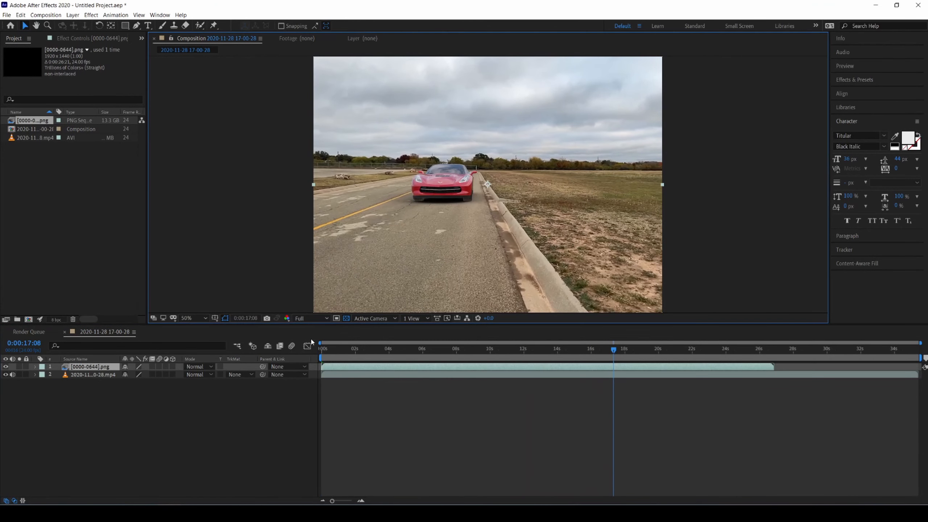
{"action": "left_click", "coordinate": [490, 441]}
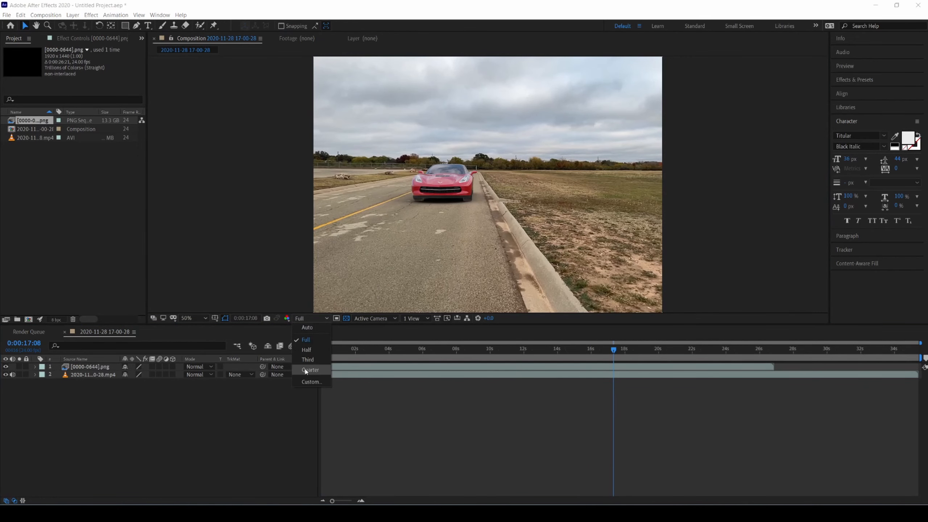
{"action": "left_click_drag", "start_coordinate": [614, 349], "coordinate": [673, 361]}
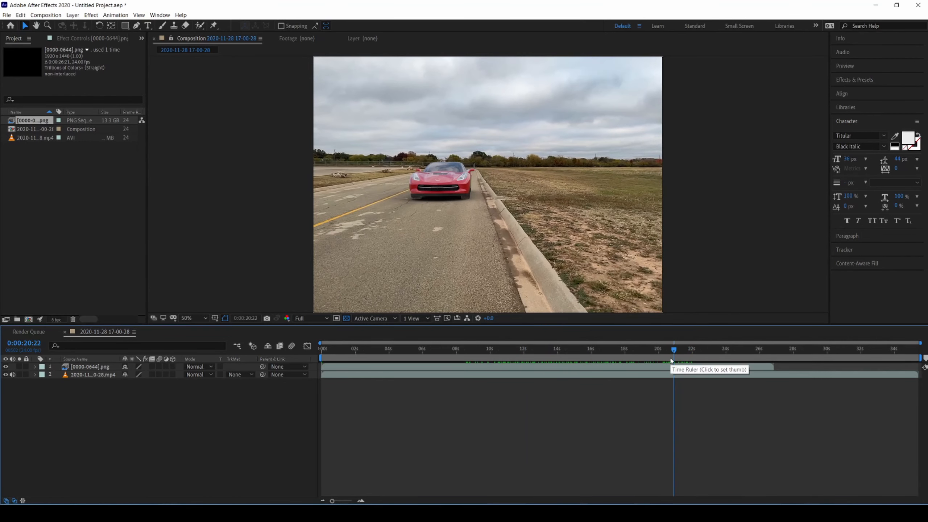